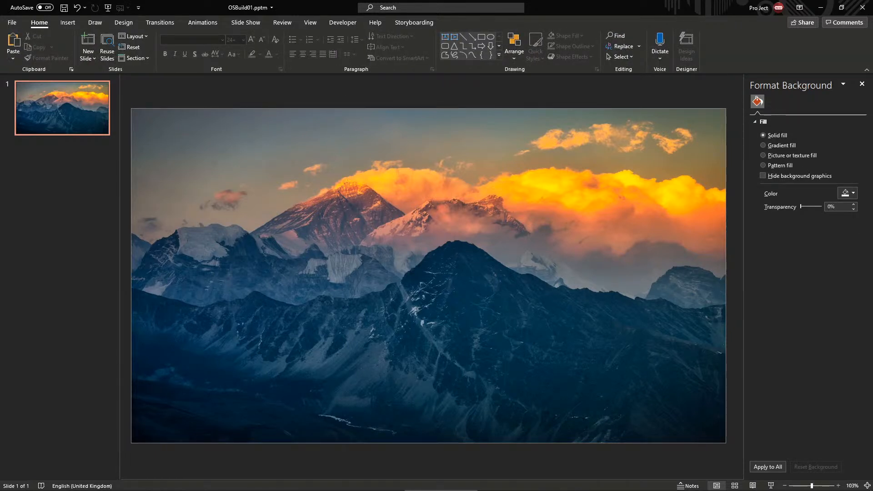
Name the mountain photo $BG in the Selection Pane
left_click(122, 484)
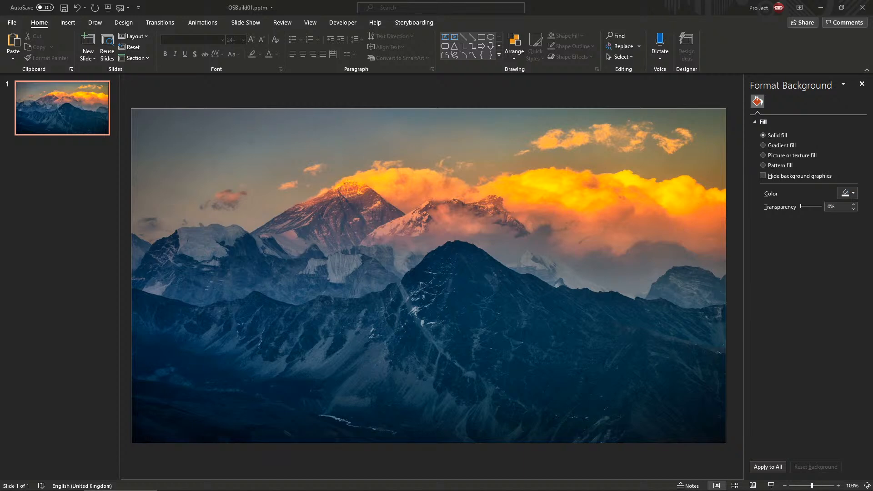
key("alt+Tab")
key("alt+Tab")
left_click(530, 287)
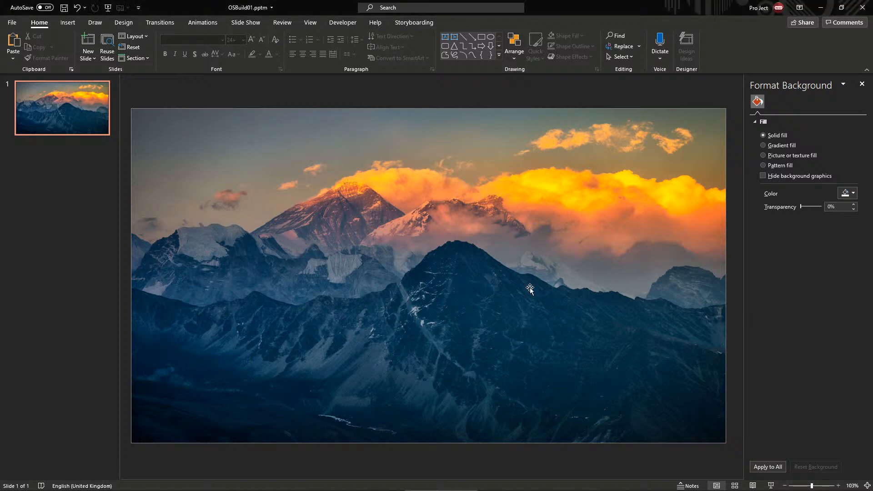
left_click(441, 87)
left_click(444, 158)
left_click(461, 95)
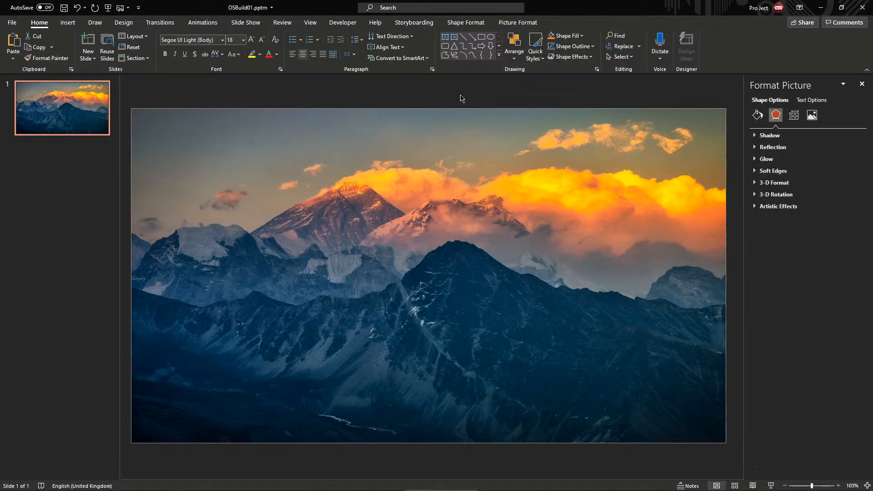
left_click(494, 183)
left_click(620, 57)
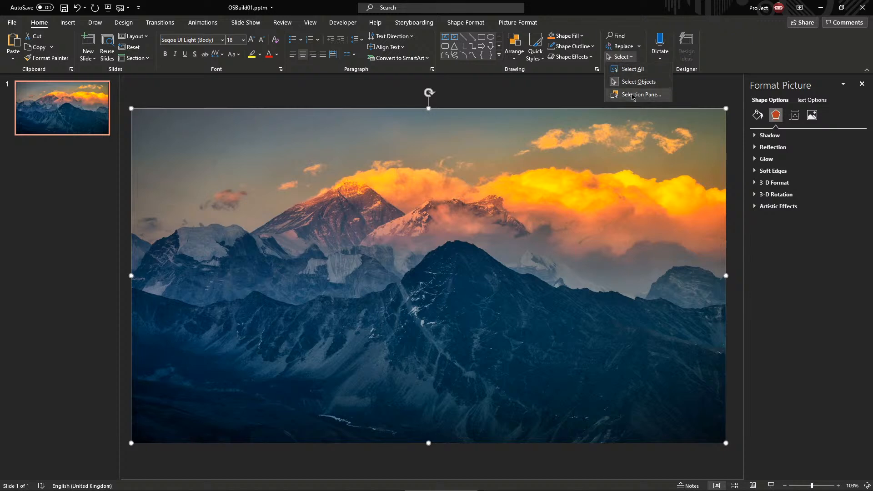
left_click(635, 92)
double_click(811, 119)
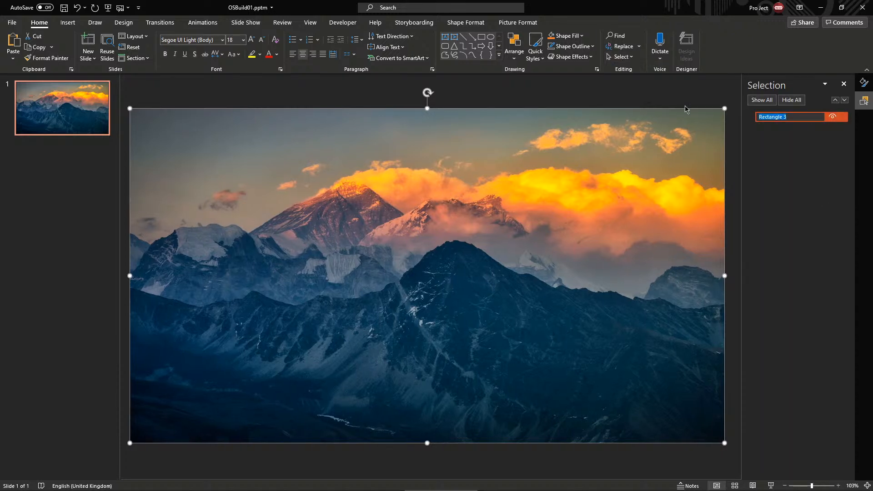
type("sBG")
key("Return")
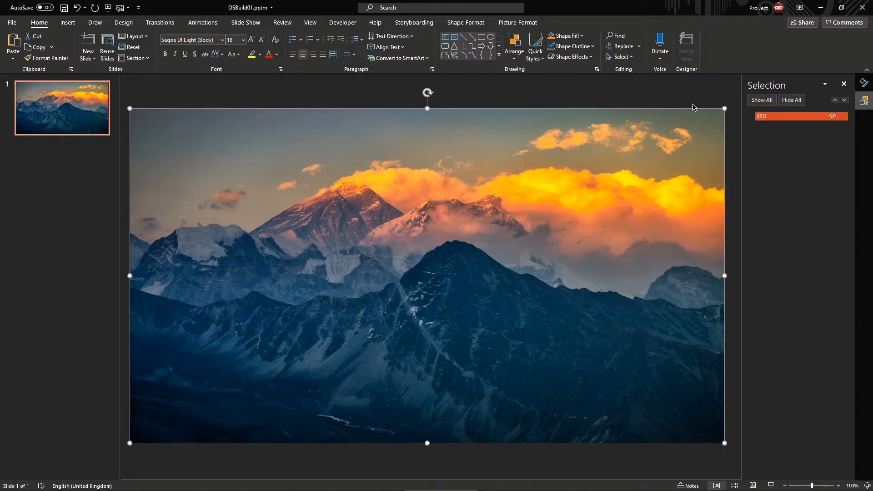
Duplicate slide 1 and delete the photo from the new slide 2
left_click(363, 87)
left_click(371, 155)
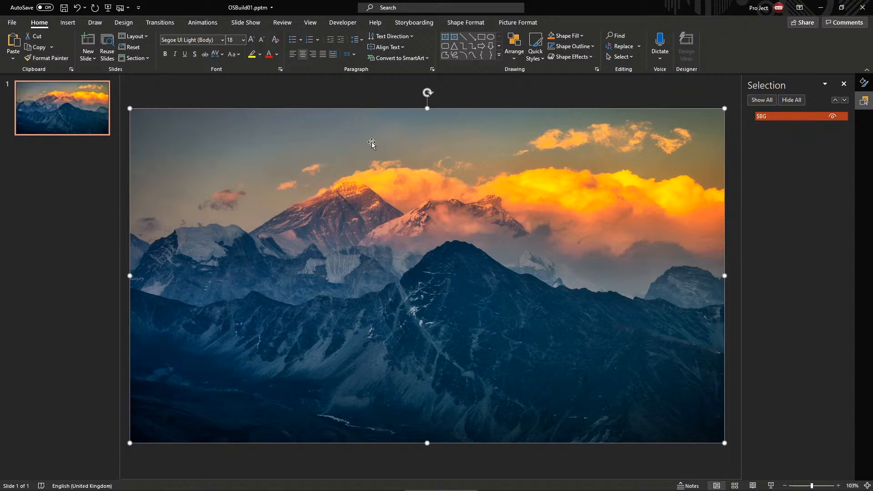
left_click(357, 88)
left_click(384, 170)
left_click(55, 107)
key("ctrl+d")
left_click(374, 248)
key("Delete")
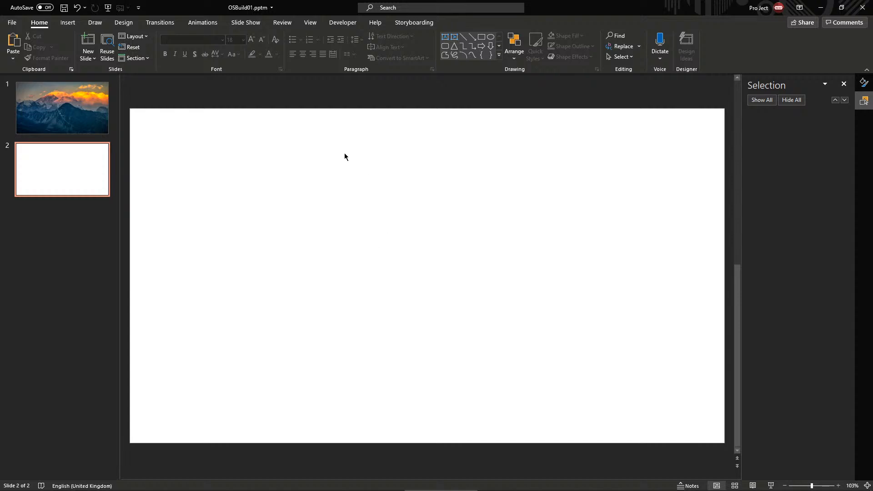
Draw a large rectangle on the blank second slide
left_click_drag(256, 144, 589, 363)
left_click_drag(589, 363, 257, 147)
mouse_move(257, 146)
left_mouse_down()
mouse_move(458, 309)
mouse_move(482, 317)
left_mouse_up()
left_click(481, 36)
left_click_drag(206, 189, 578, 409)
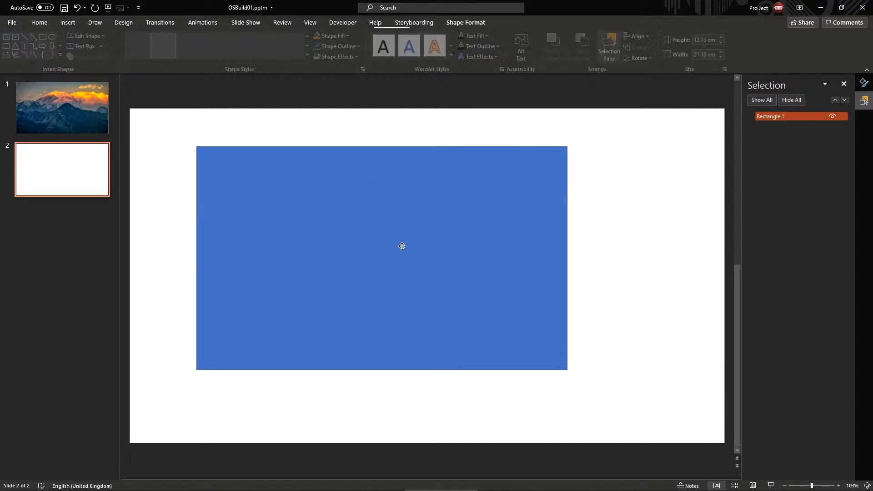
left_click(335, 36)
key("Escape")
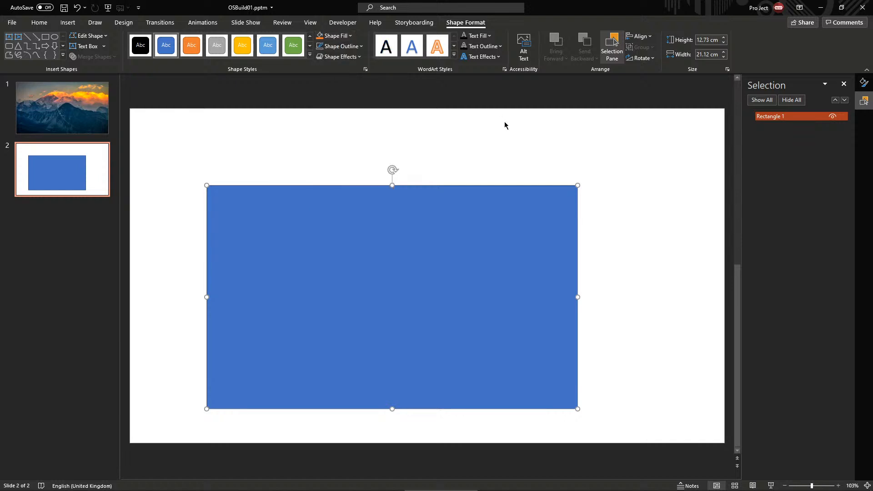
Switch the theme colours to an orange palette under Design Variants
left_click(124, 22)
left_click(745, 54)
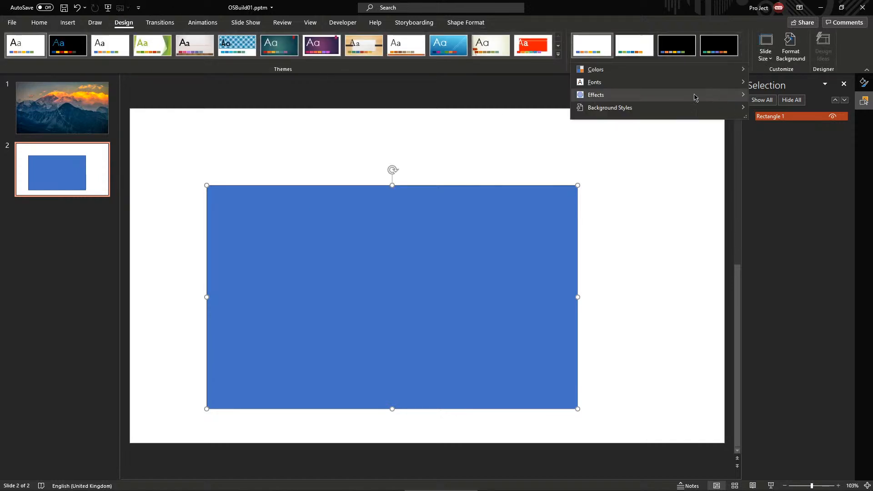
mouse_move(680, 71)
scroll(818, 269, "down", 3)
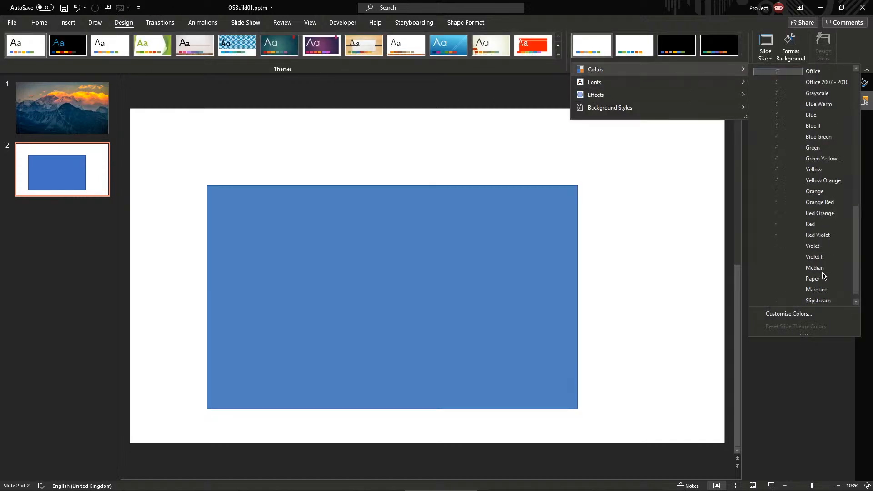
left_click(819, 299)
Fill the rectangle White, Background 1, Darker 15% and move it toward the centre
left_click_drag(508, 224, 562, 198)
left_click(454, 24)
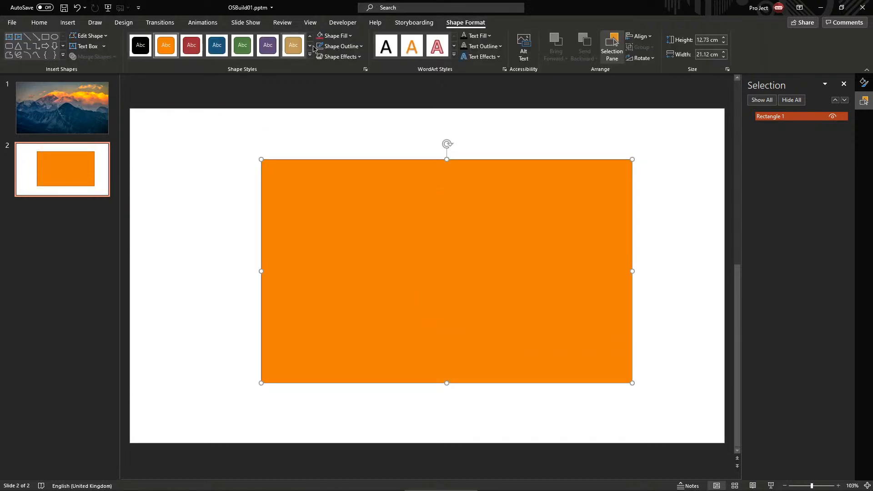
left_click(345, 24)
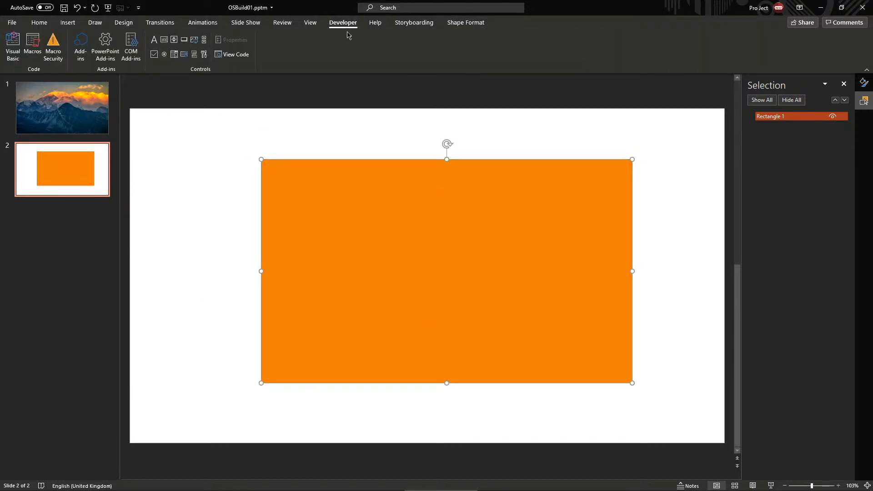
left_click(453, 25)
left_click(335, 35)
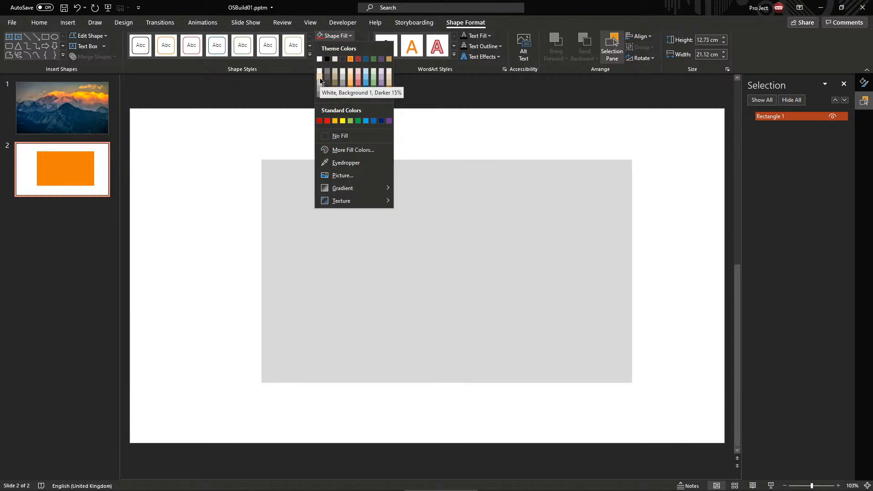
left_click(320, 81)
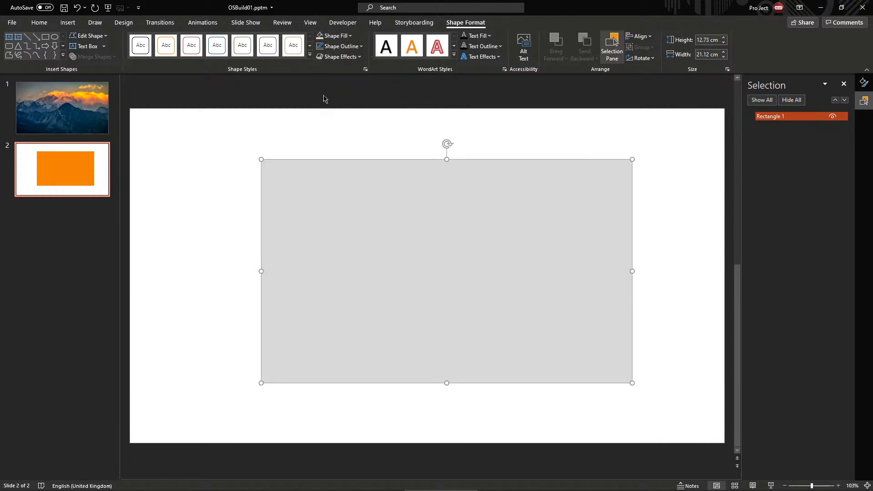
left_click_drag(435, 247, 405, 228)
right_click(405, 230)
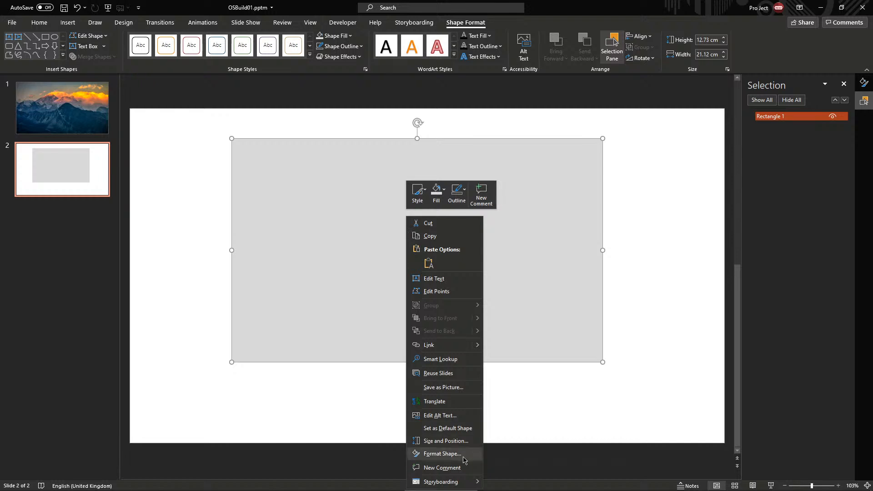
left_click(442, 454)
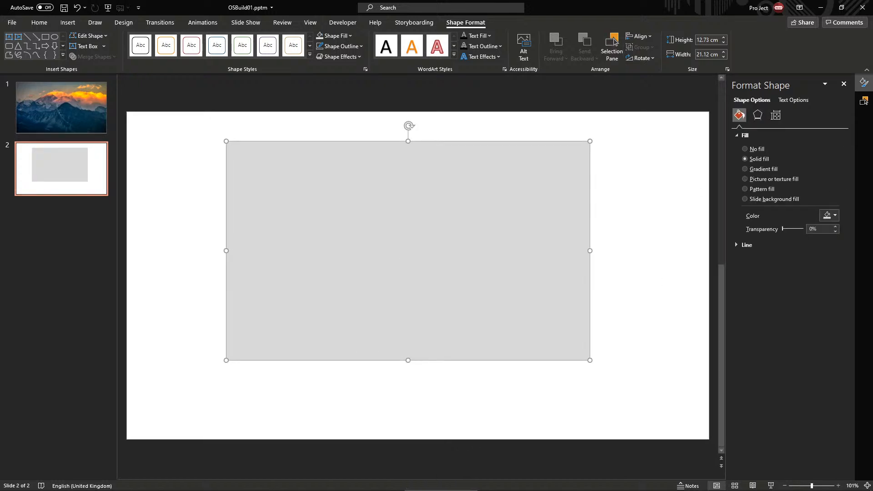
key("alt+Tab")
left_click(864, 100)
left_click(796, 116)
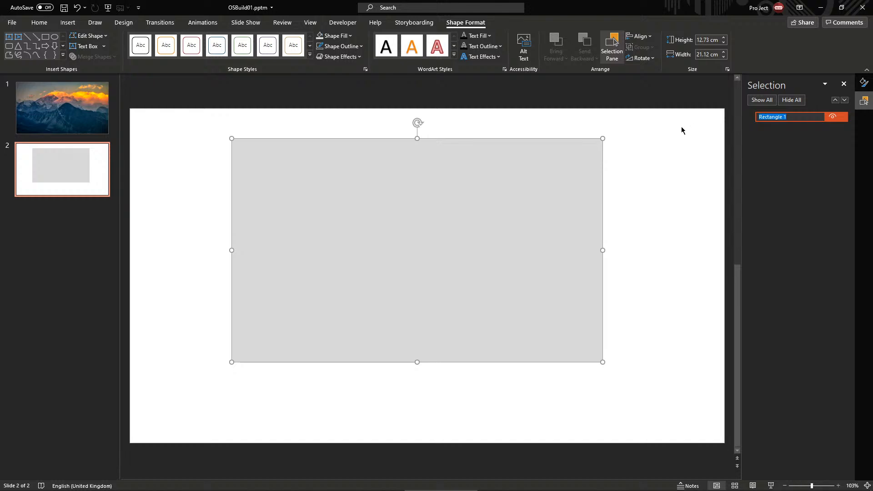
left_click(579, 144)
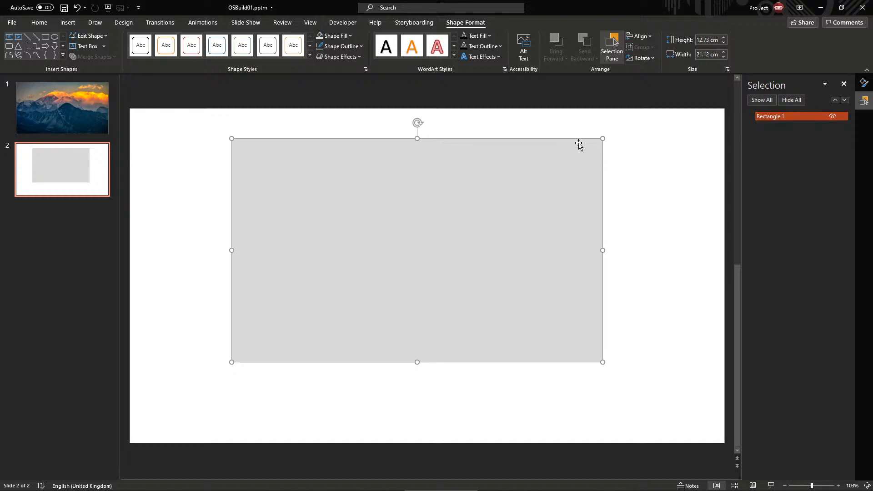
Rename Rectangle 1 to Note:Back in the Selection Pane
left_click(579, 128)
left_click(561, 181)
left_click(567, 130)
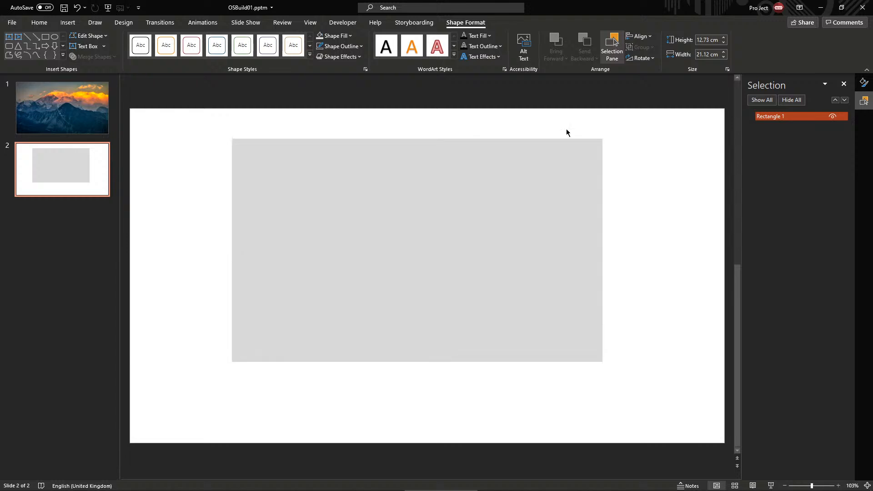
left_click(567, 164)
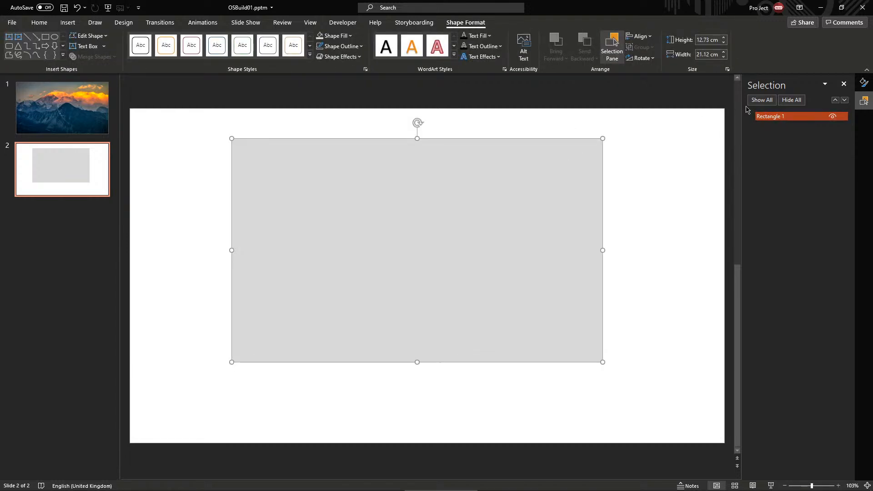
double_click(789, 115)
type("Note:Back")
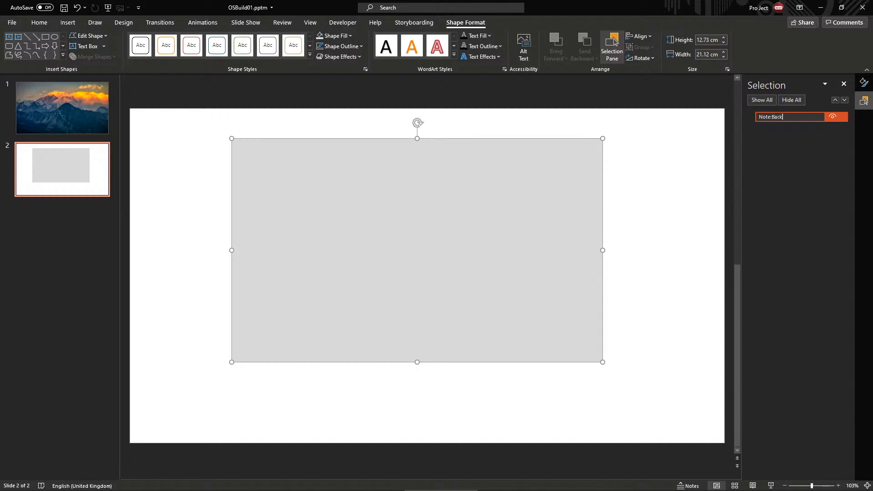
key("Return")
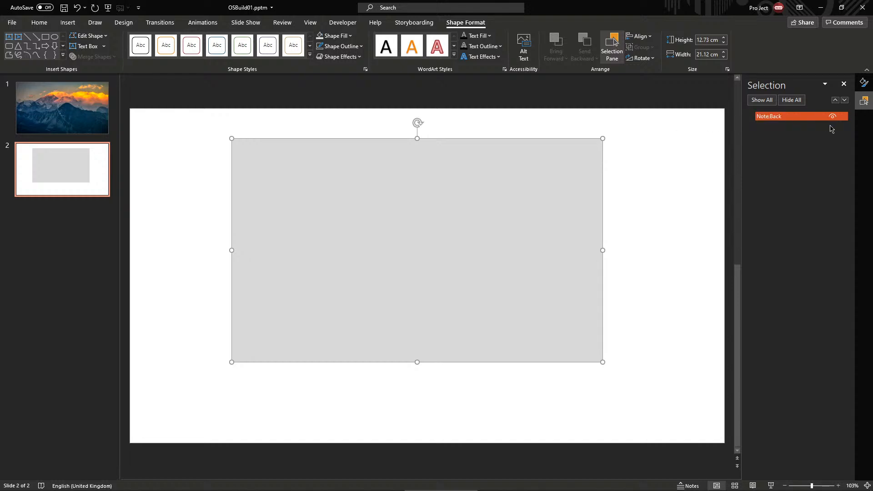
Edit the rectangle's name again, inserting a second colon to make it Note::Back
double_click(797, 116)
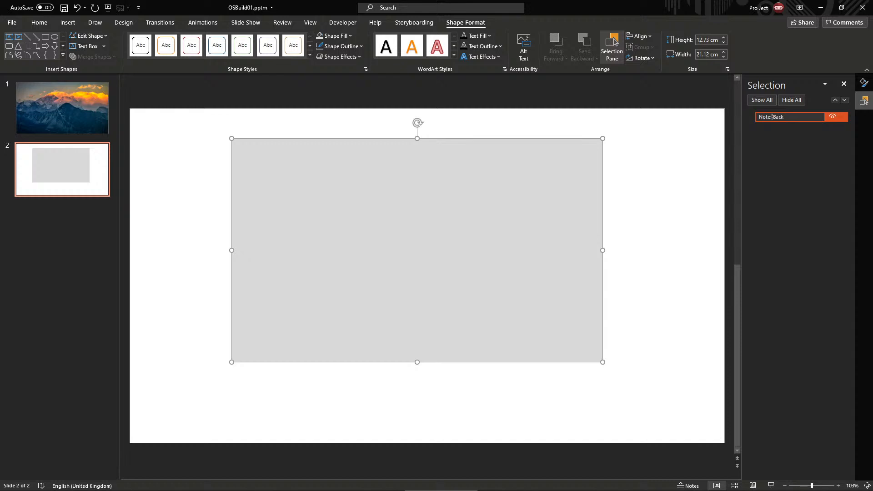
type(":")
key("Return")
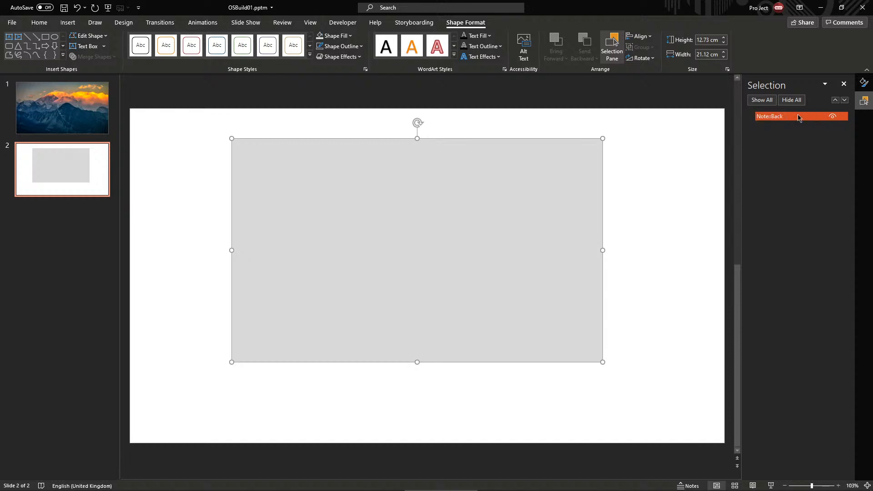
double_click(798, 116)
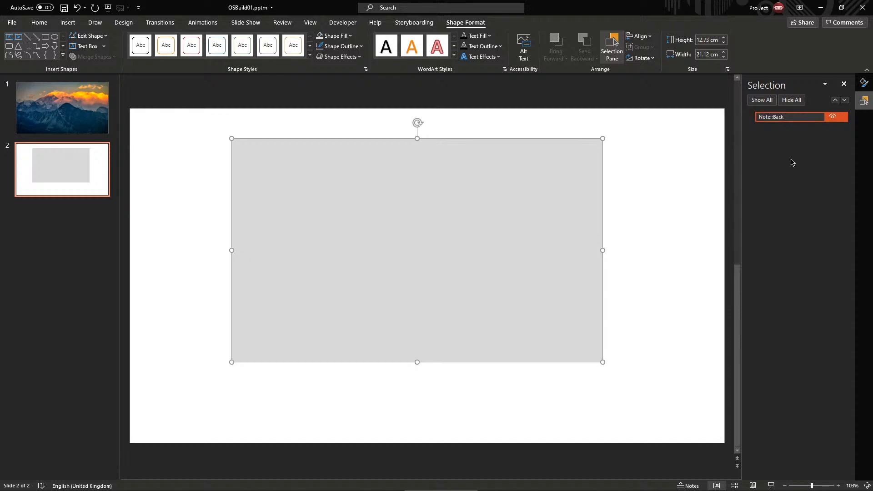
left_click(692, 114)
left_click(819, 118)
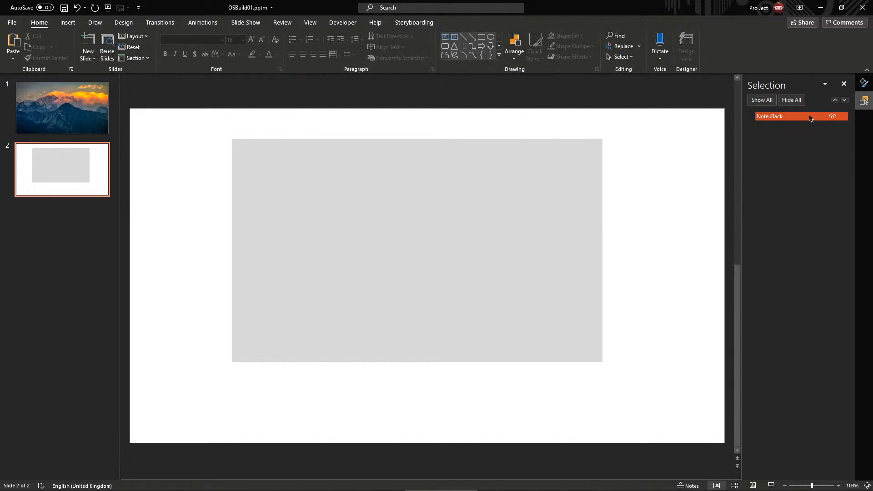
left_click(776, 117)
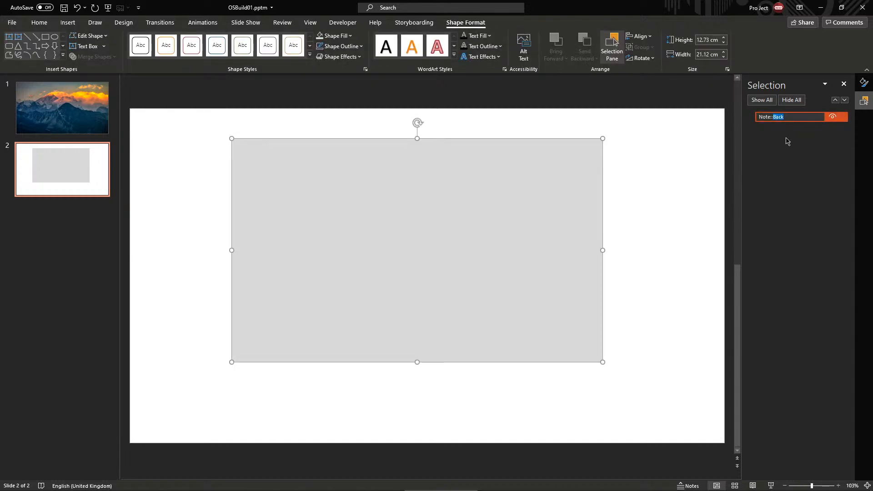
left_click(789, 117)
type(":")
left_click(685, 129)
left_click(571, 150)
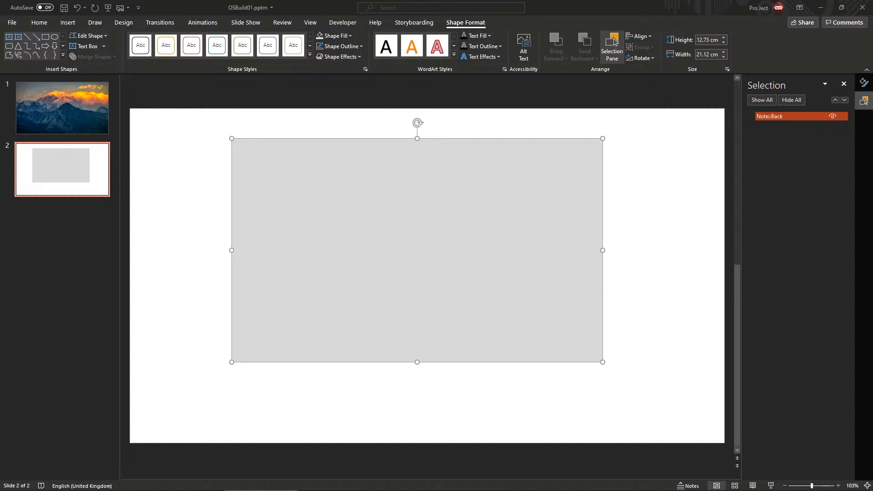
left_click(374, 255)
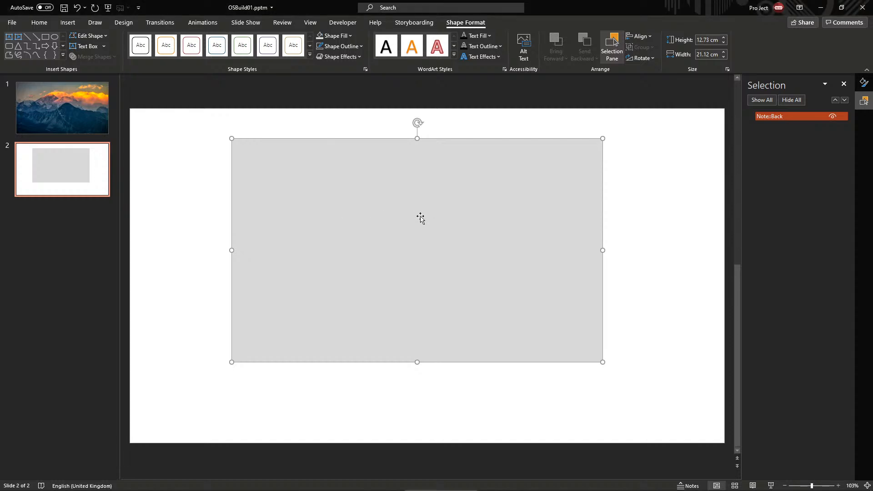
Give the grey rectangle an outer bottom-right shadow preset with increased blur
right_click(394, 198)
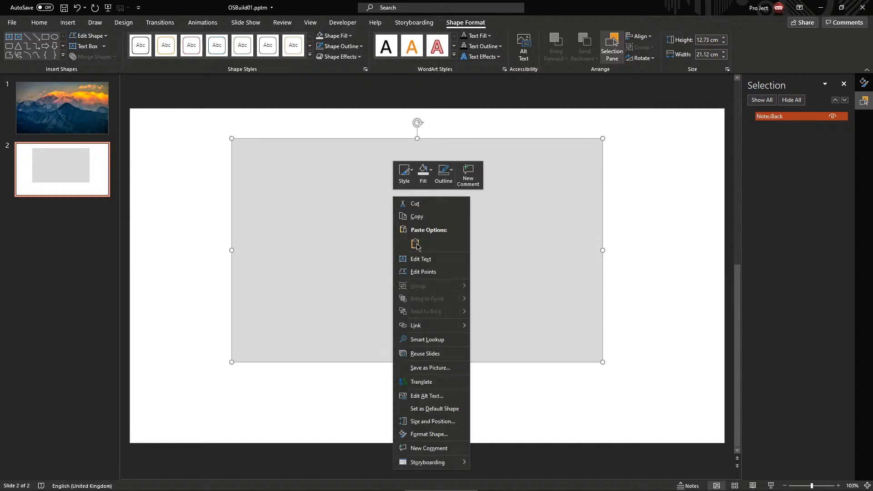
left_click(445, 435)
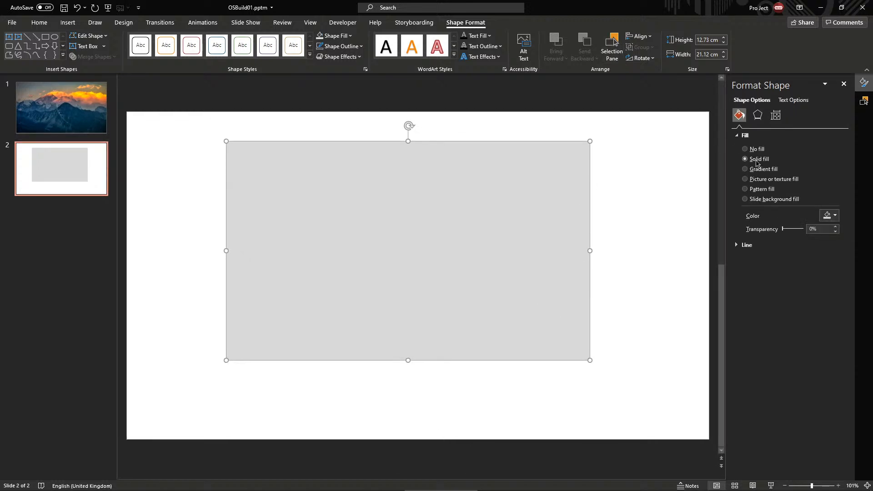
left_click(758, 115)
left_click(832, 137)
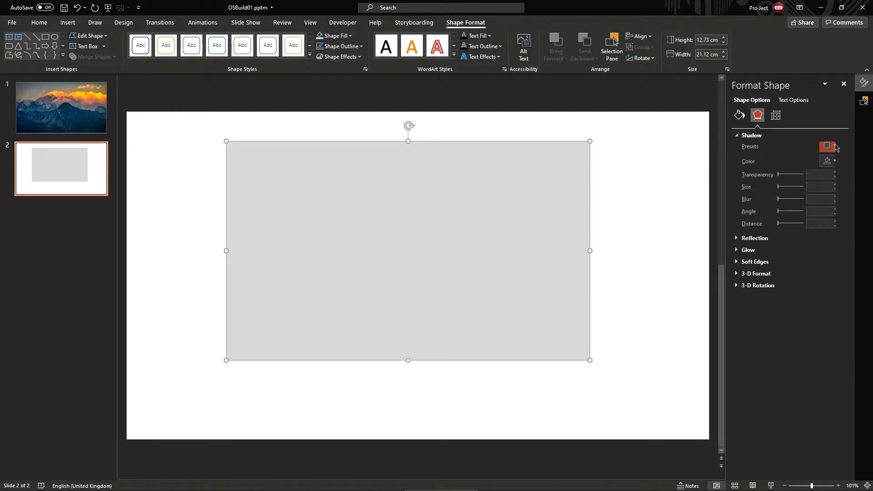
left_click(836, 147)
left_click(804, 222)
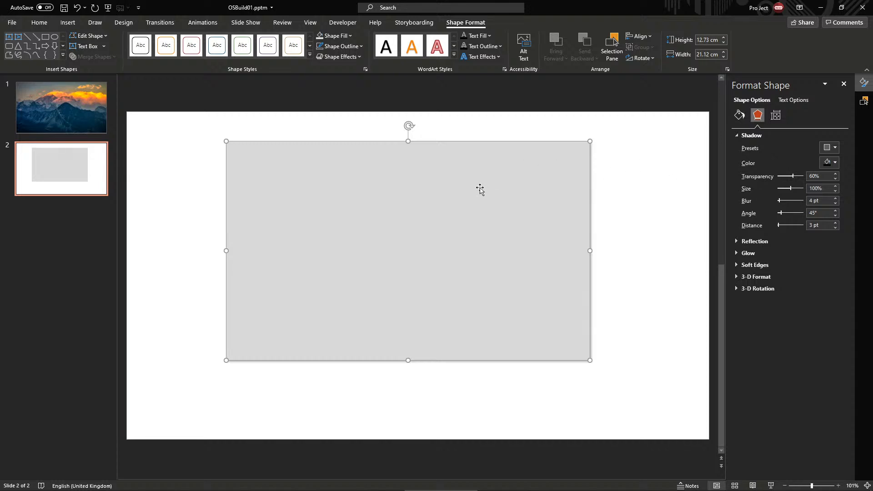
left_click_drag(480, 190, 490, 202)
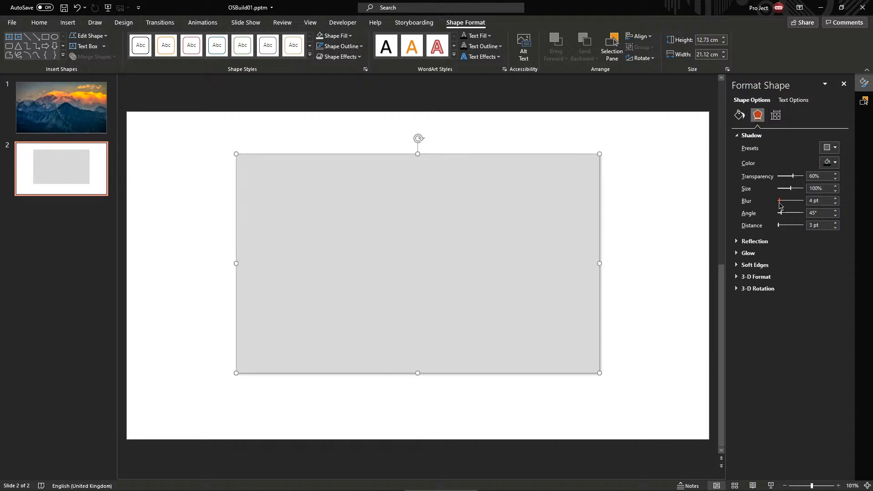
left_click_drag(780, 205, 783, 205)
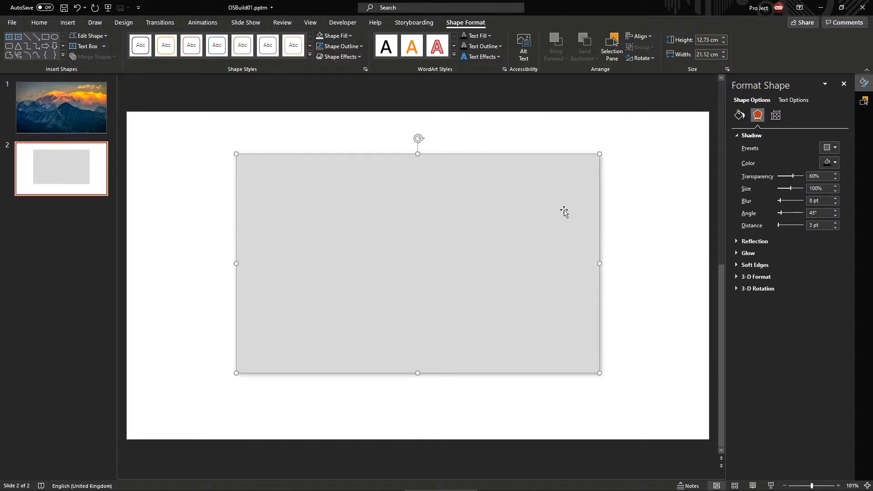
Nudge the rectangle slightly lower and review the shadow presets again
left_click(596, 147)
left_click(528, 286)
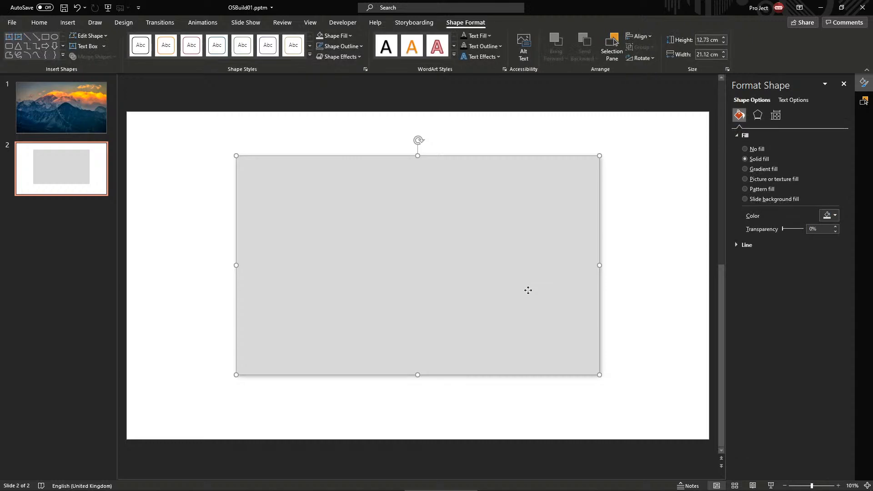
left_click_drag(527, 287, 527, 290)
left_click(865, 100)
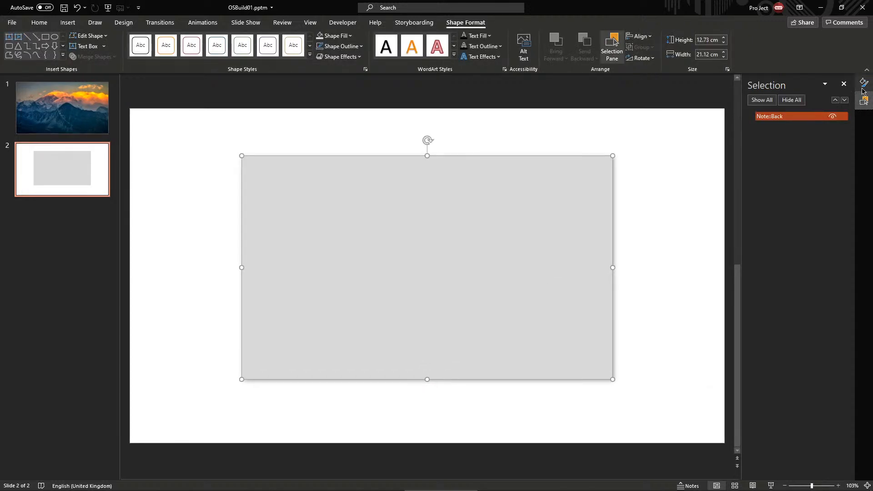
left_click(865, 82)
left_click(758, 115)
left_click(830, 147)
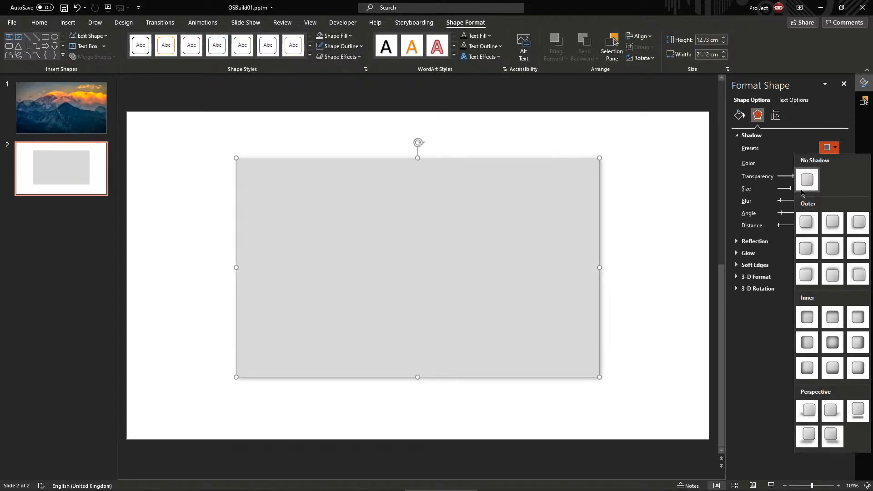
left_click(452, 123)
left_click(436, 217)
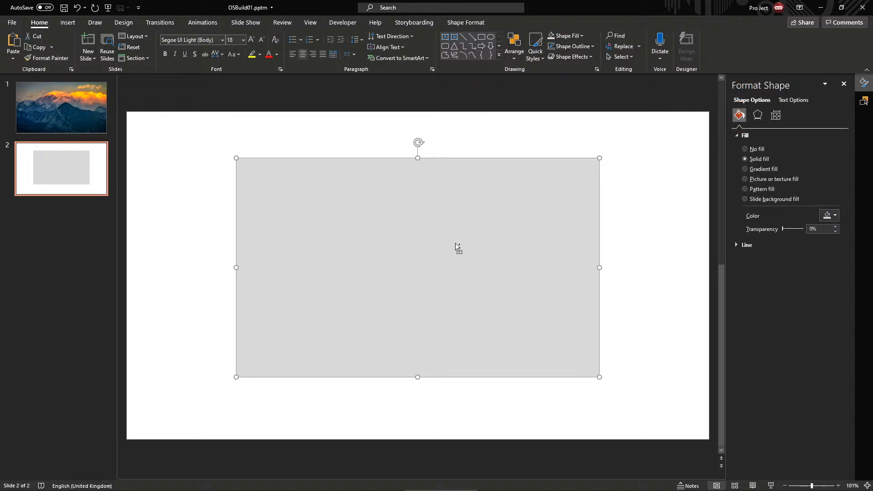
Copy the grey rectangle, reshape the copy into a thin top strip, and fill it gold
left_click_drag(457, 245, 453, 244)
left_click_drag(598, 268, 295, 268)
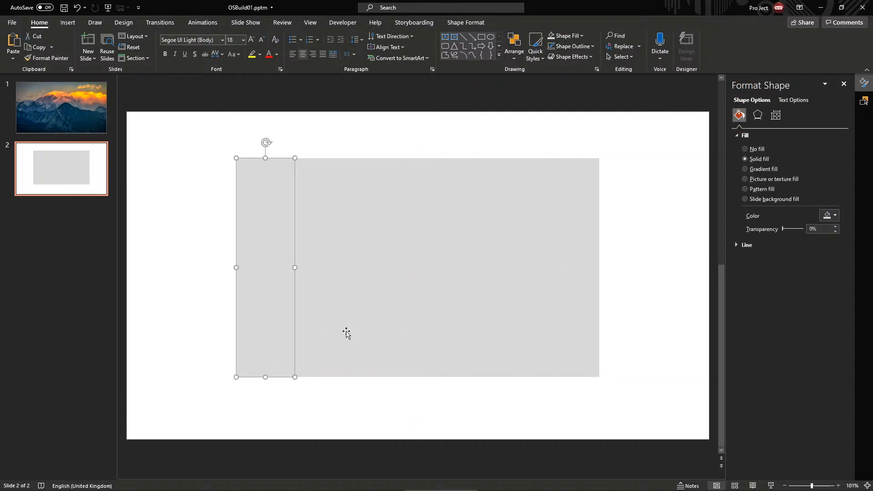
left_click_drag(295, 378, 600, 168)
scroll(417, 134, "up", 10)
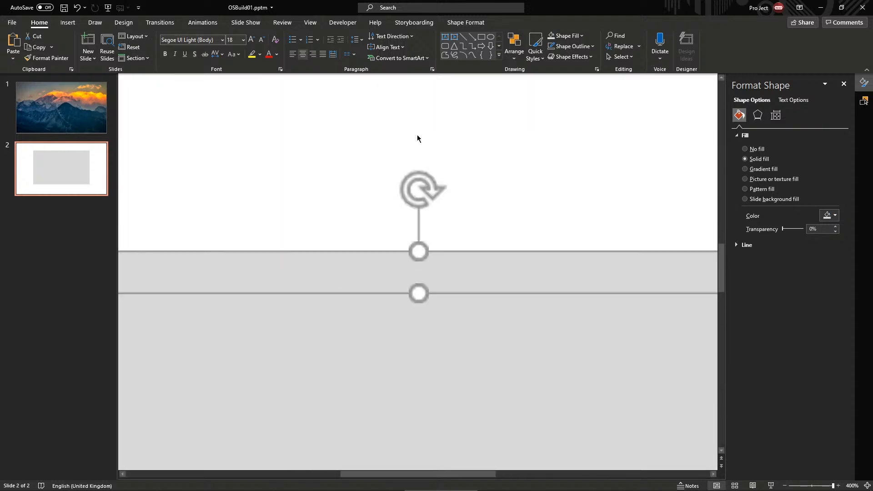
left_click(582, 36)
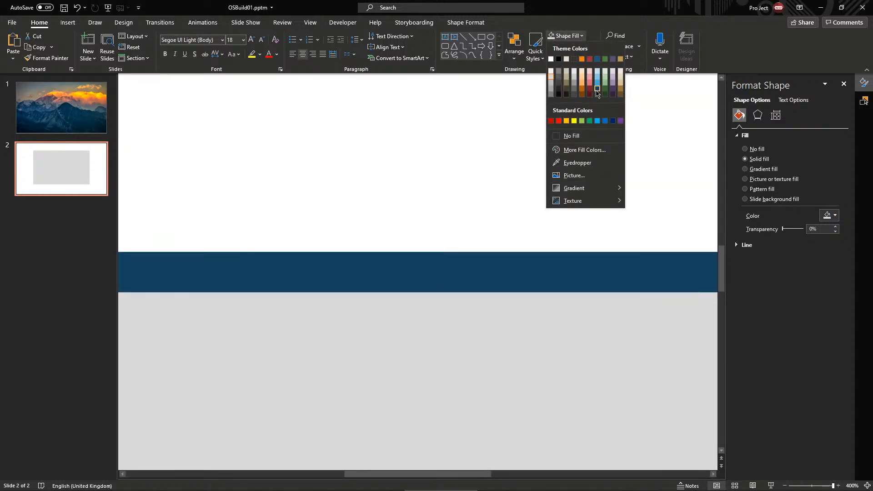
left_click(605, 59)
scroll(377, 269, "down", 10)
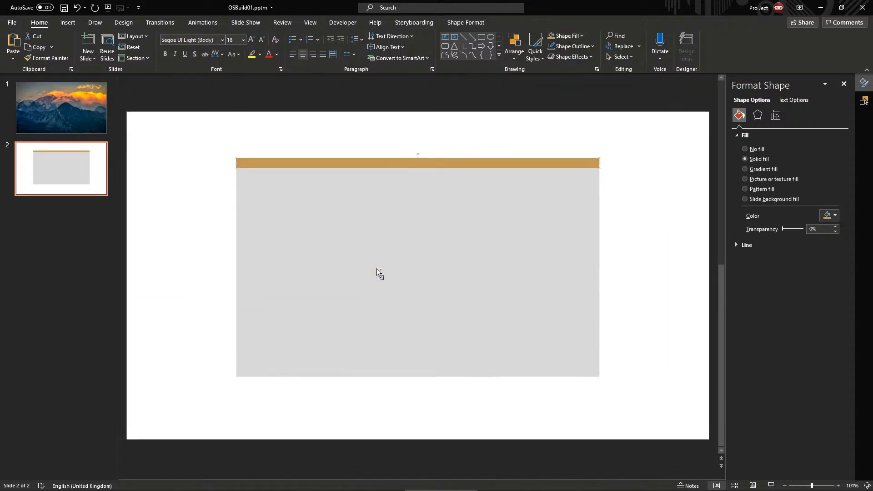
scroll(376, 269, "up", 2)
left_click(124, 22)
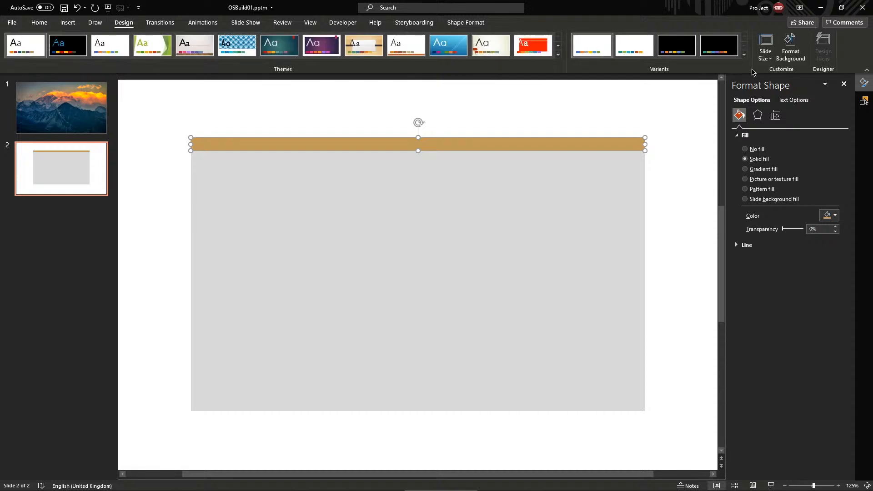
Start a custom theme colour set and open the full colour picker for Accent 6
left_click(744, 54)
mouse_move(659, 72)
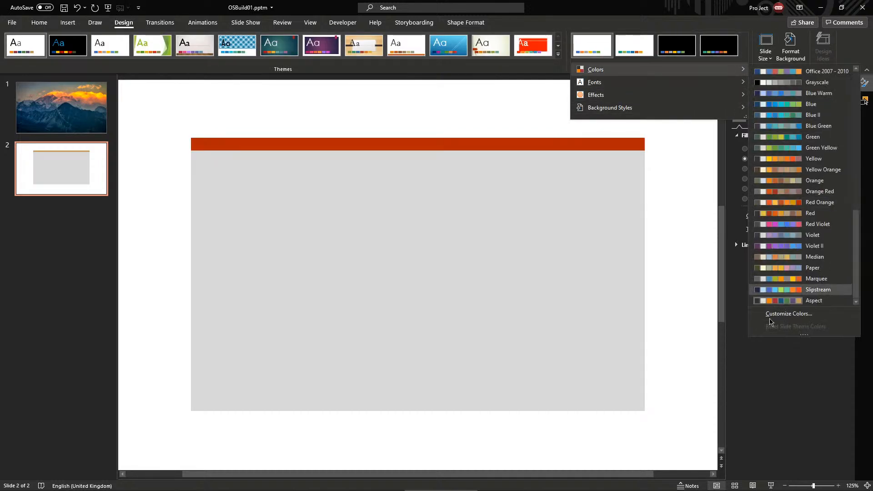
left_click(770, 315)
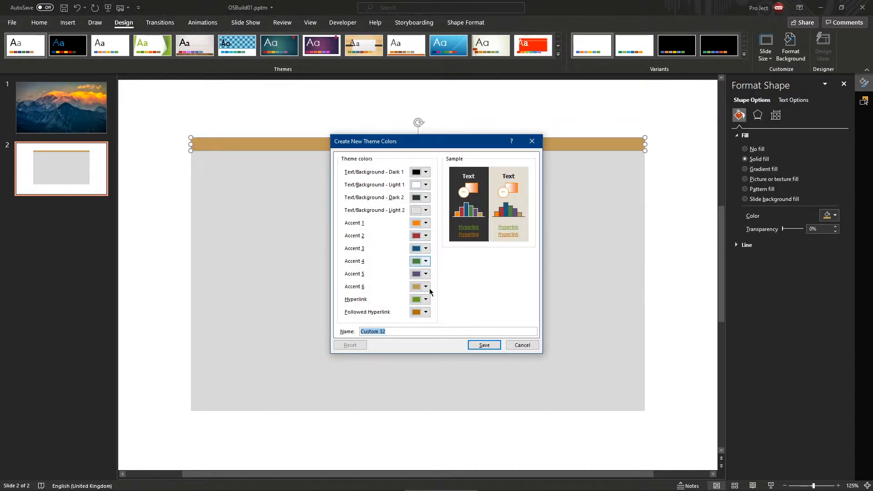
left_click(426, 312)
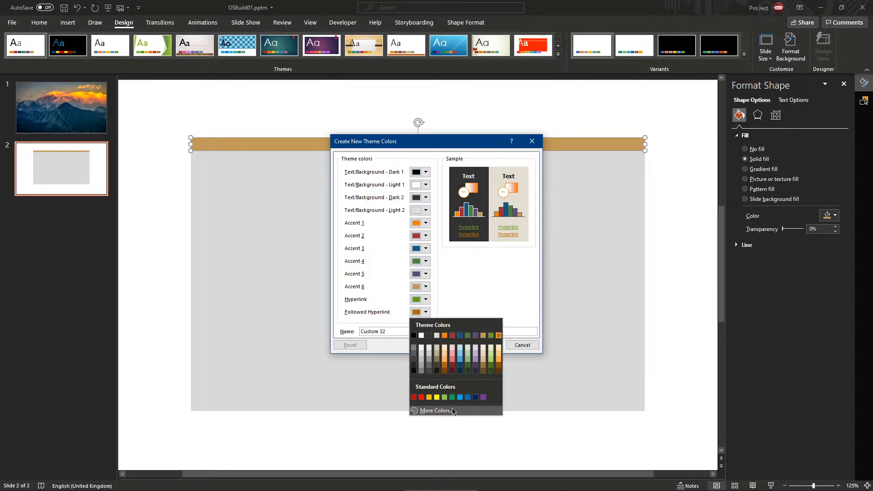
left_click(419, 292)
left_click(419, 286)
left_click(420, 286)
left_click(420, 287)
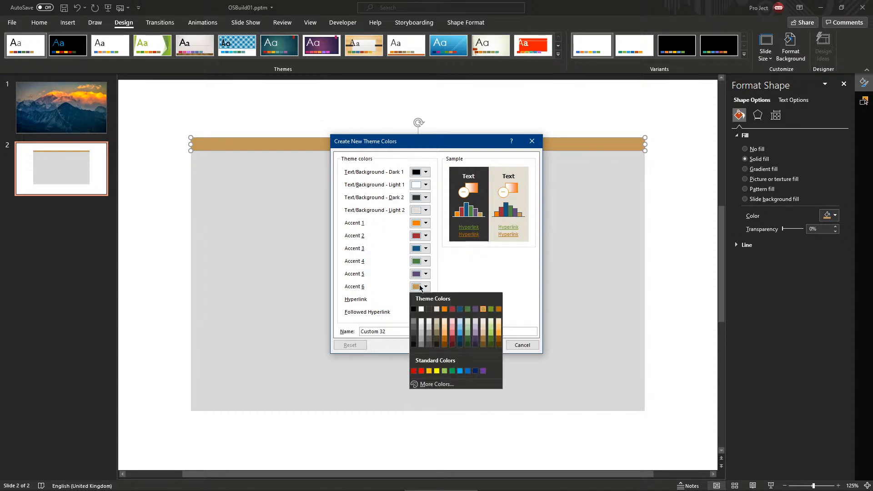
left_click(454, 386)
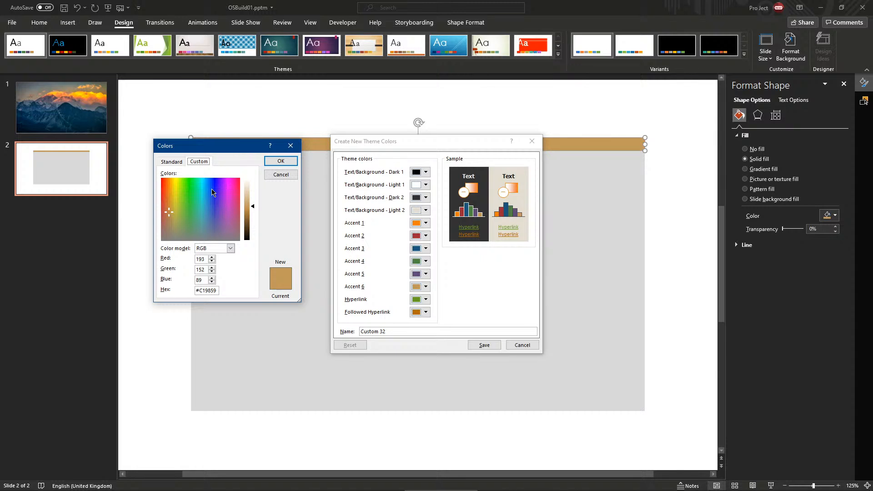
Set Accent 6 to dark blue #1A3DAE and save the palette as Custom 32
left_click_drag(212, 192, 188, 177)
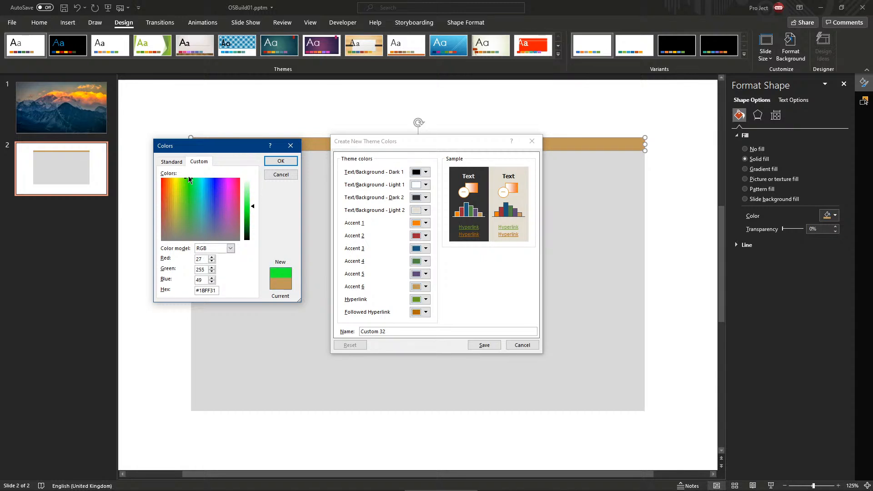
left_click_drag(189, 178, 224, 188)
mouse_move(226, 191)
left_mouse_down()
mouse_move(210, 202)
mouse_move(210, 194)
left_mouse_up()
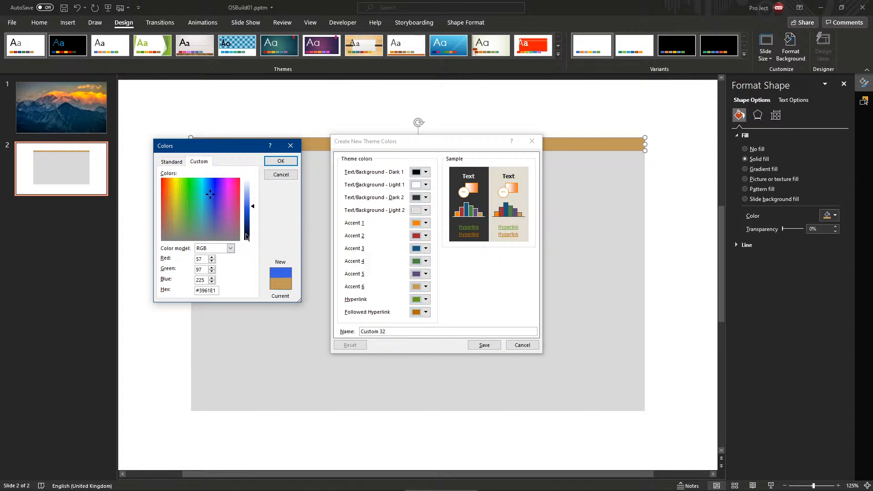
left_click_drag(247, 237, 246, 218)
left_click(282, 164)
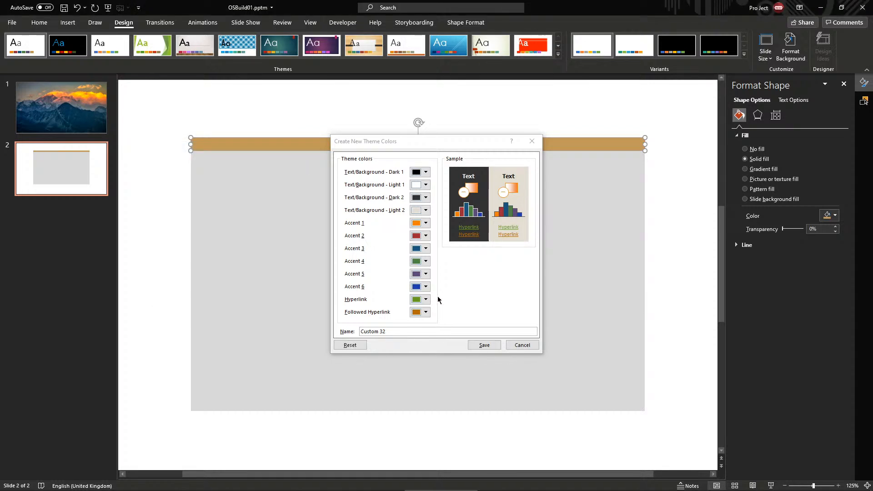
left_click(484, 345)
left_click(402, 117)
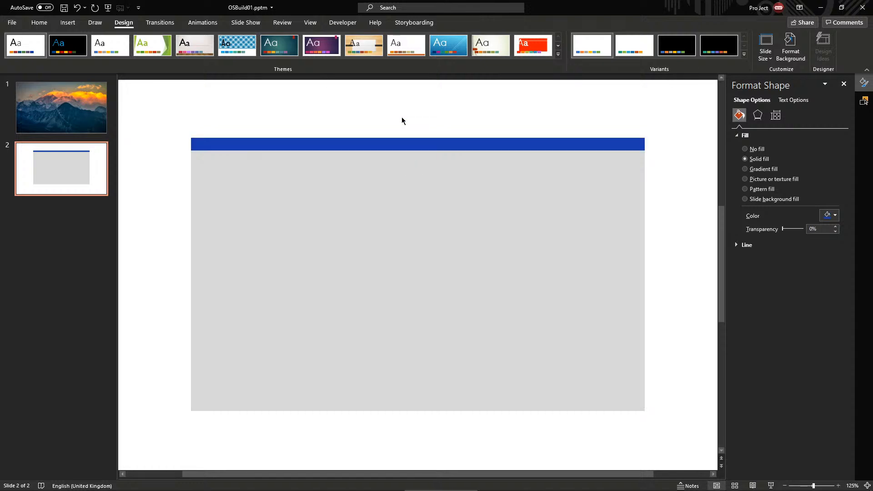
Type 'Untitled - Notepad' left-aligned on the blue bar and shrink it to 11 pt
left_click(539, 142)
left_click(547, 128)
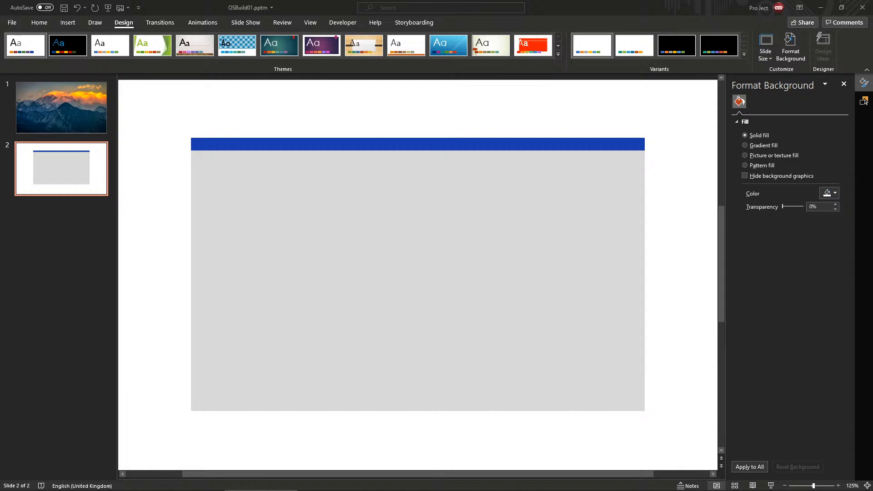
left_click(606, 144)
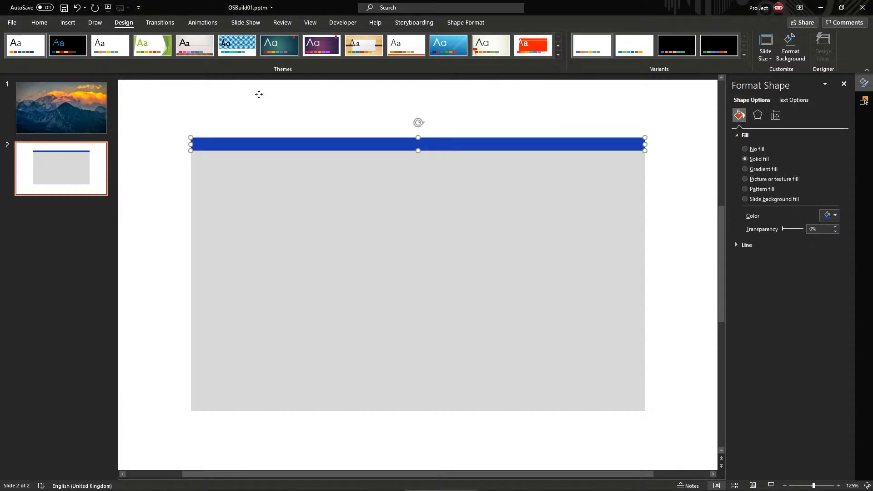
left_click(39, 23)
left_click(291, 55)
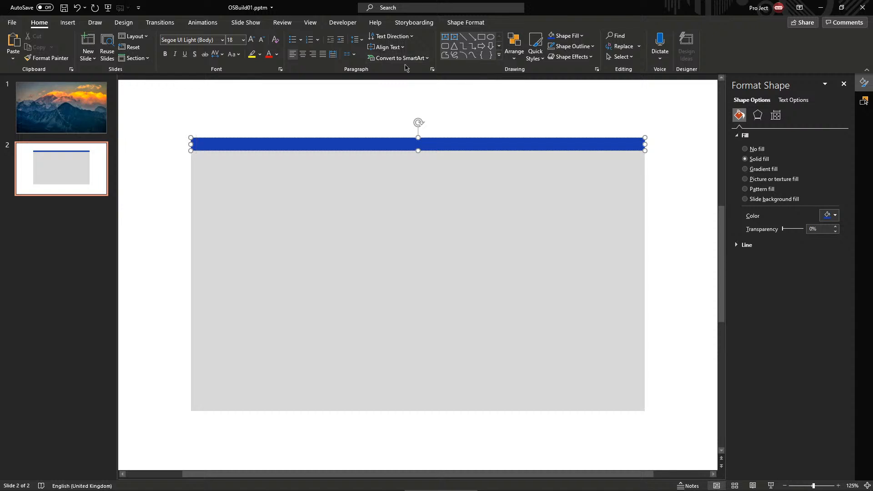
type("Untitled - Notepad")
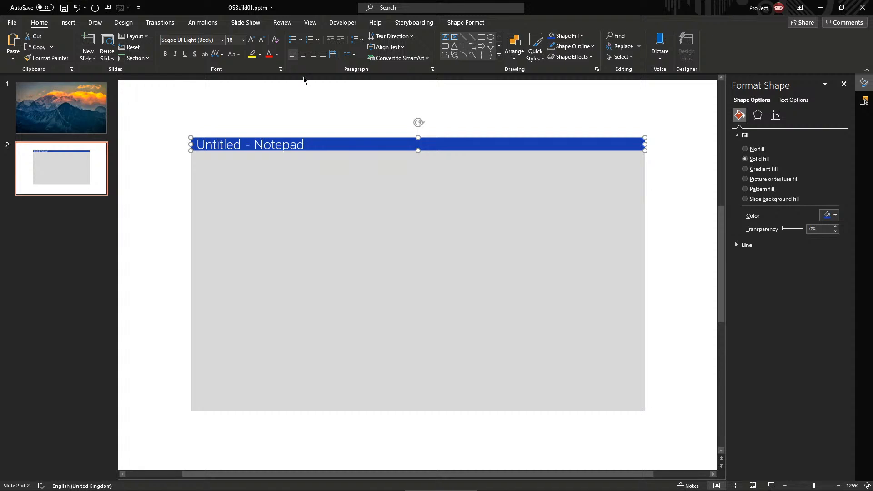
left_click(262, 40)
left_click(262, 41)
left_click(262, 40)
left_click(262, 40)
left_click(327, 102)
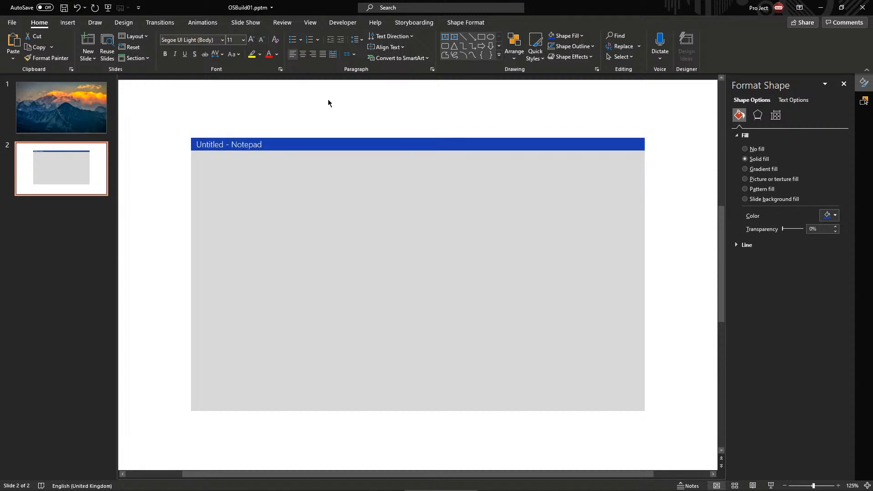
Make a small box at the bar's right end and shrink the window-button symbols
left_click(552, 147)
left_click_drag(645, 150, 256, 153)
left_click_drag(243, 156, 626, 147)
middle_click(230, 487)
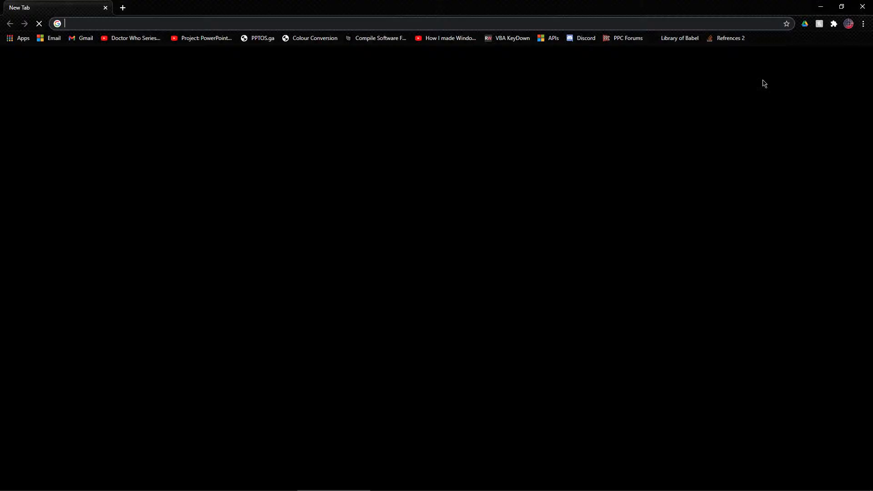
double_click(571, 10)
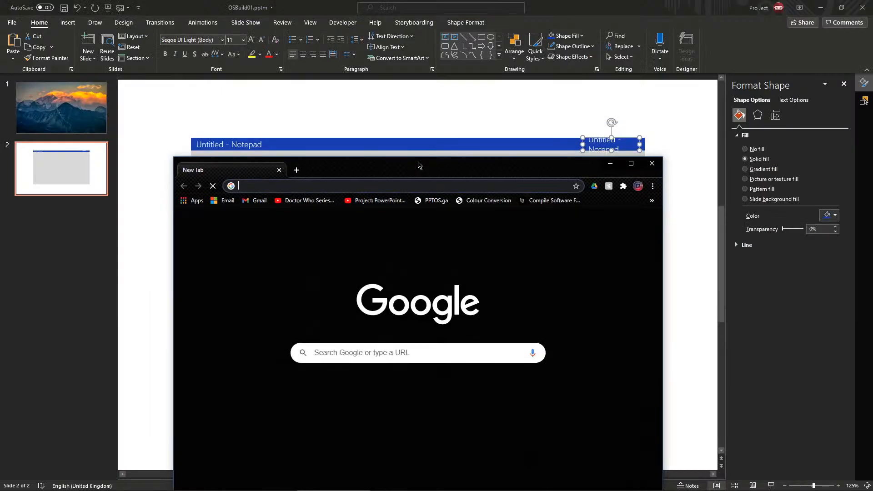
type("mul")
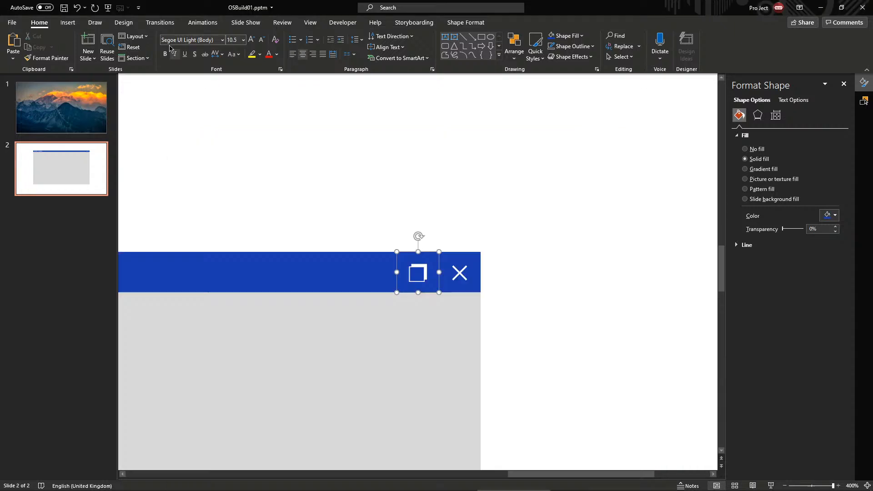
left_click(262, 40)
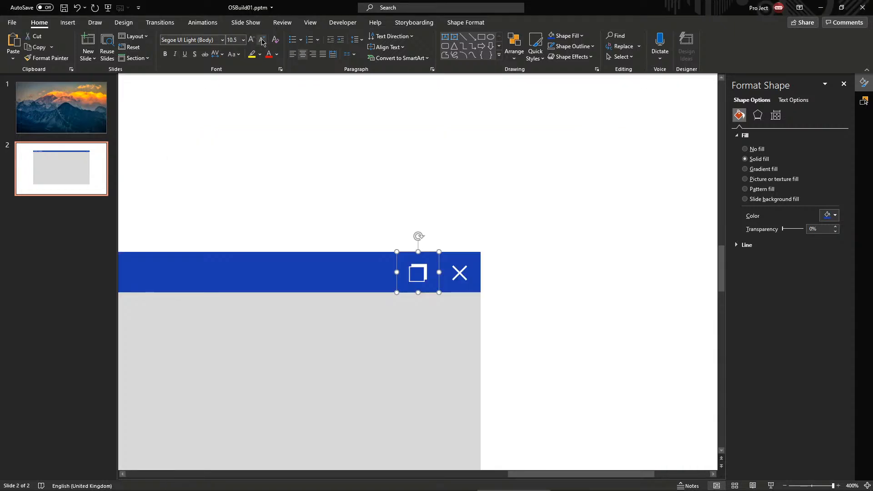
left_click(461, 198)
Duplicate the close X, place it left of the maximise icon, and change it to a dash
left_click(474, 289)
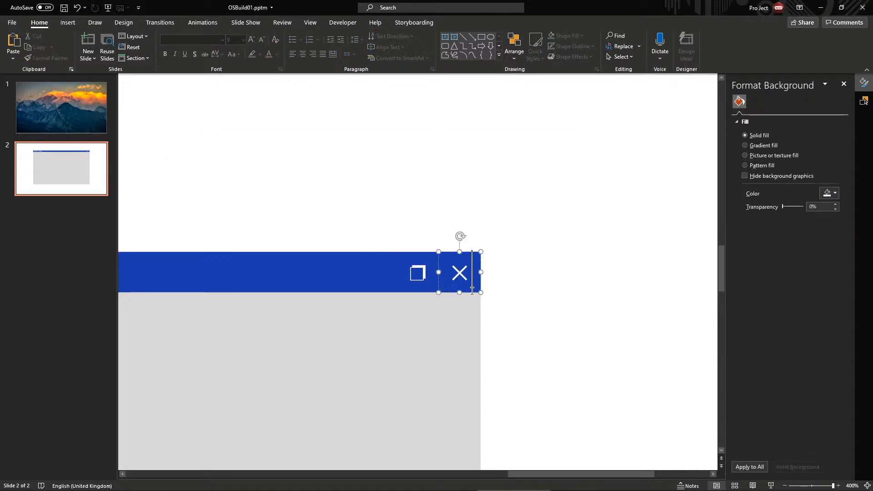
key("ctrl+d")
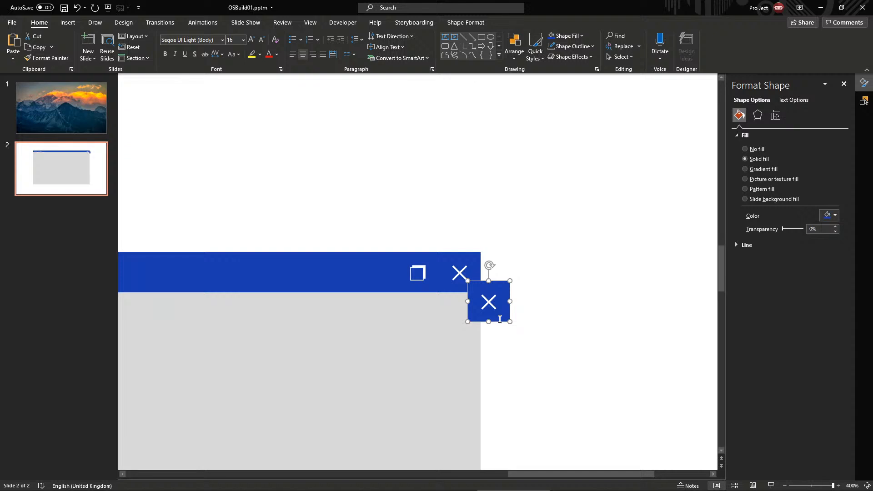
left_click_drag(512, 322, 413, 292)
left_click_drag(502, 320, 390, 292)
key("F2")
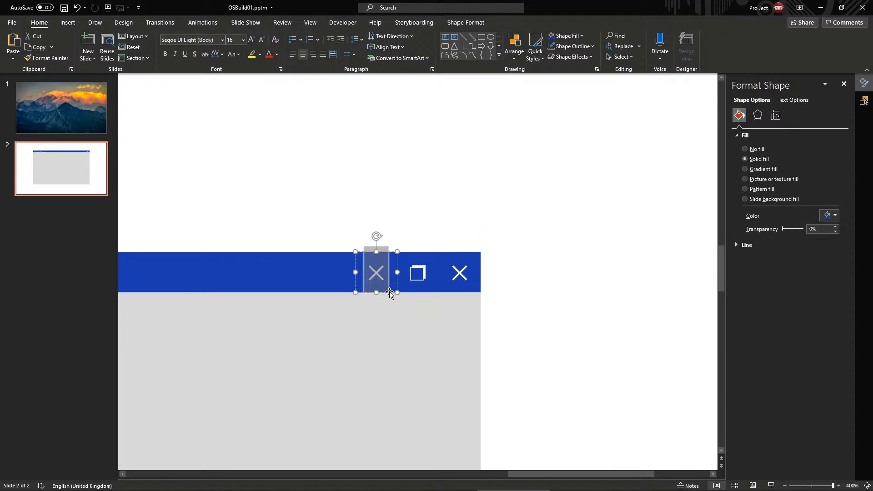
type("-")
left_click(520, 229)
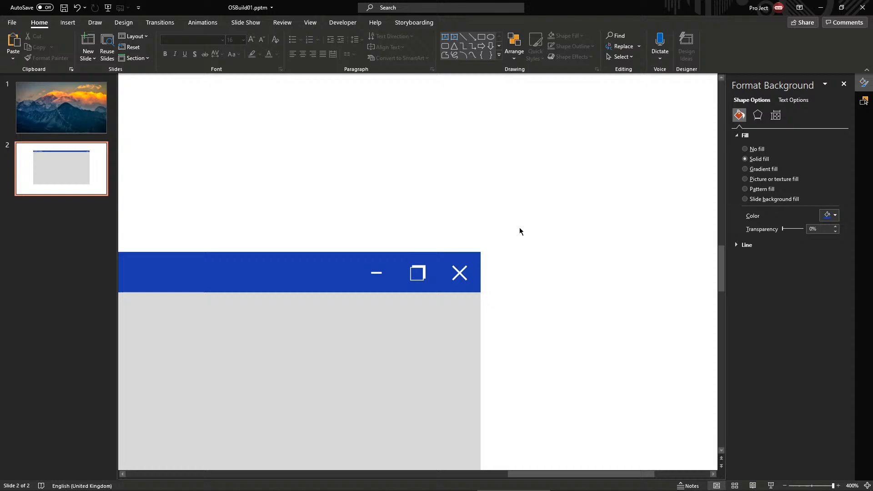
left_click(376, 269)
left_click(557, 192)
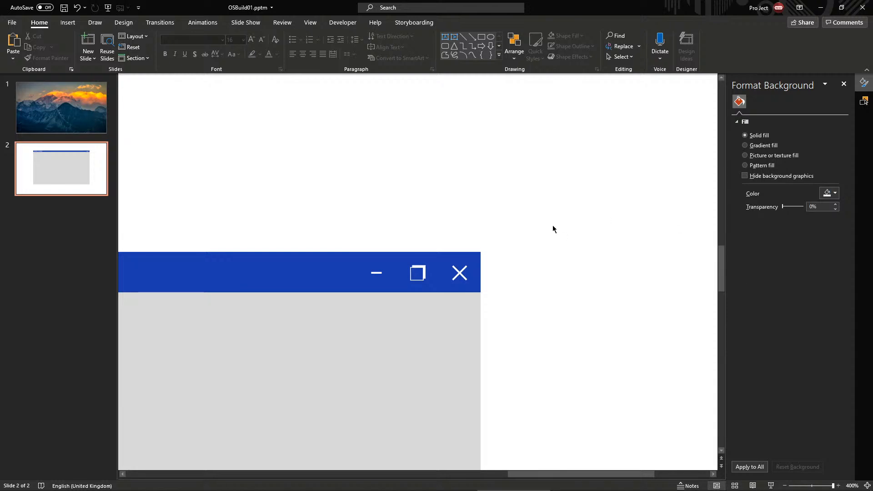
scroll(552, 225, "down", 5, "ctrl")
Preview the slide show, then set it to run full screen as Browsed at a kiosk
key("shift+F5")
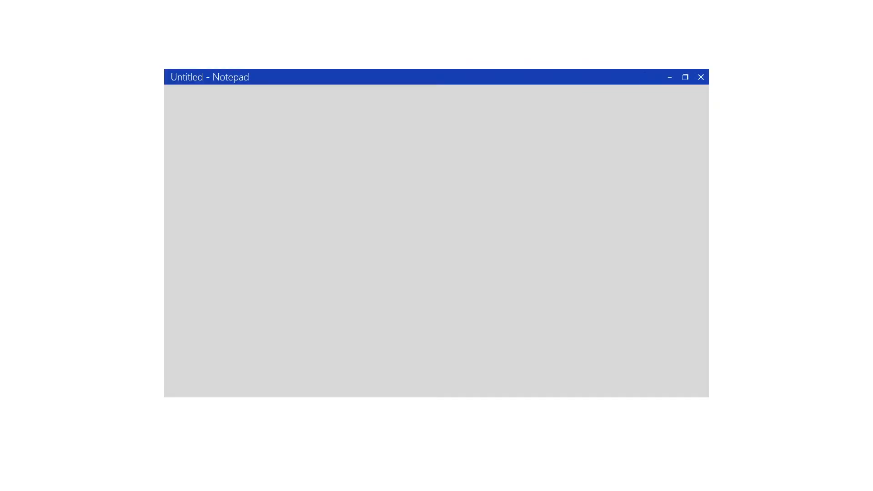
left_click(684, 81)
left_click(681, 82)
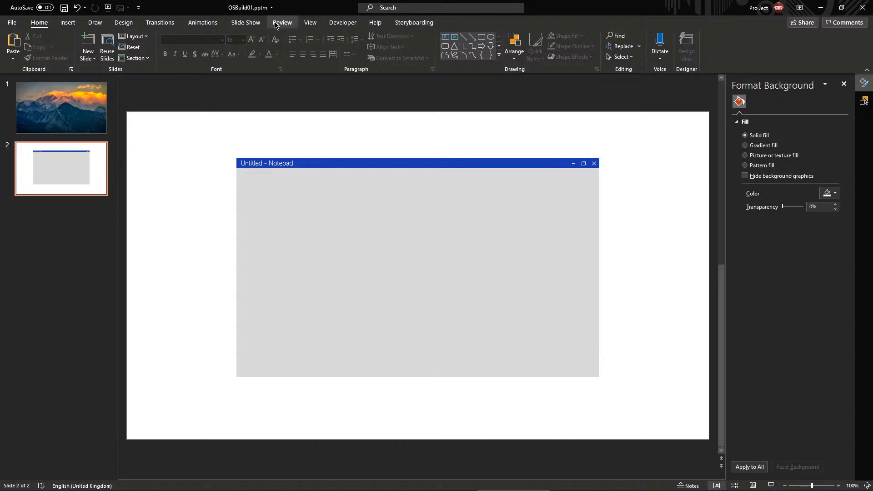
left_click(245, 22)
left_click(146, 48)
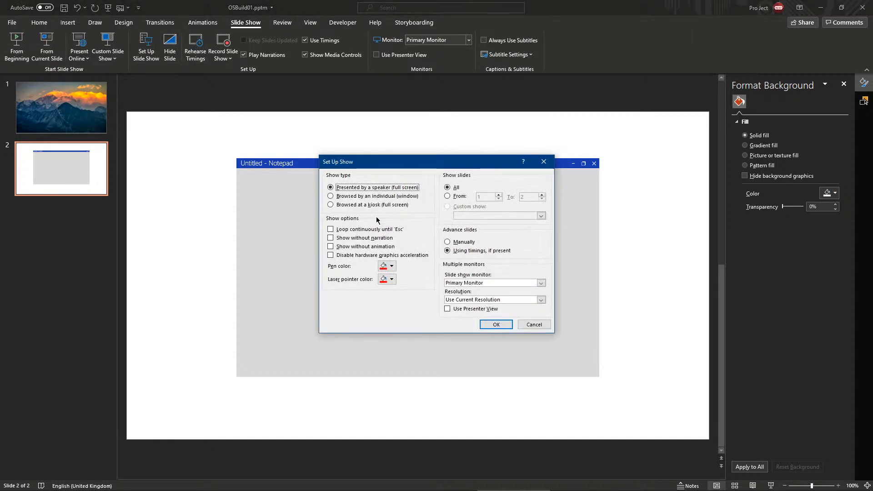
left_click(393, 205)
key("Return")
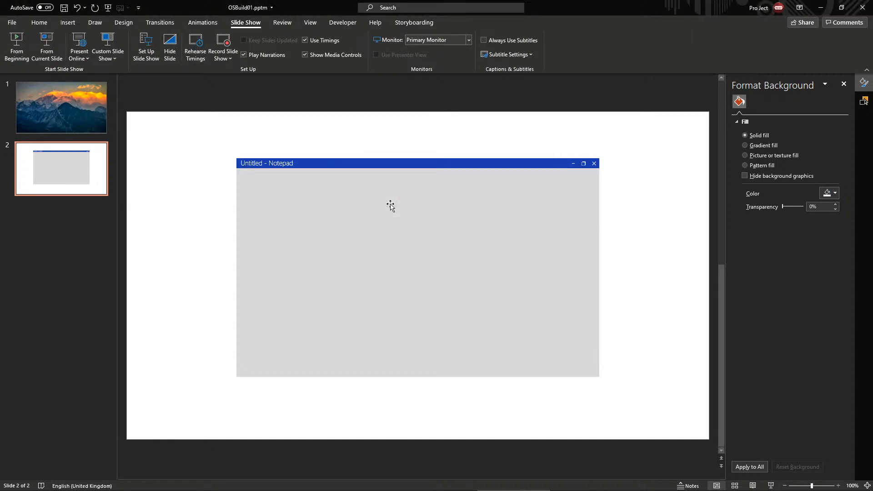
Increase the Notepad title bar's left text-box margin in Format Shape text options
left_click(373, 168)
scroll(586, 171, "up", 2)
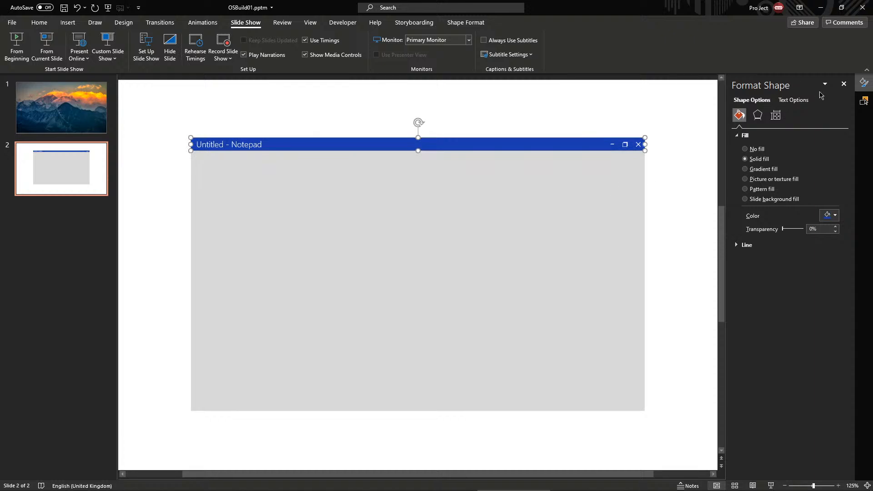
left_click(793, 100)
left_click(779, 116)
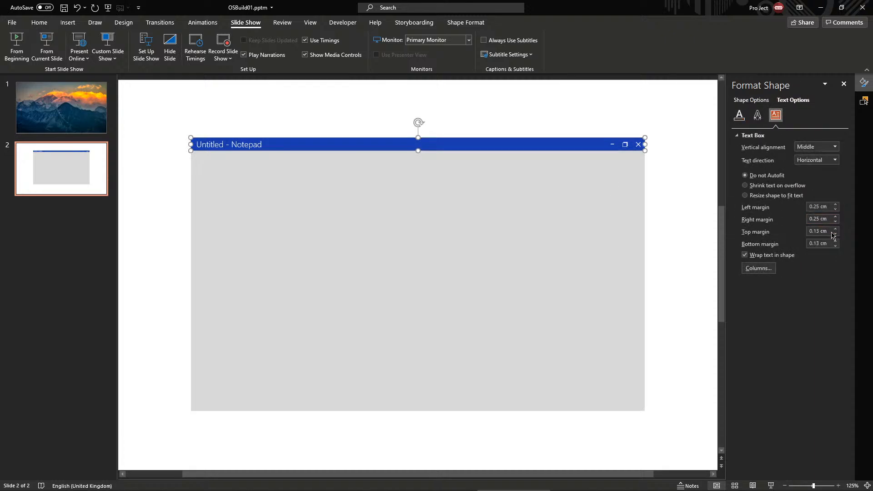
left_click(836, 205)
left_click(835, 205)
left_click(836, 206)
left_click(318, 86)
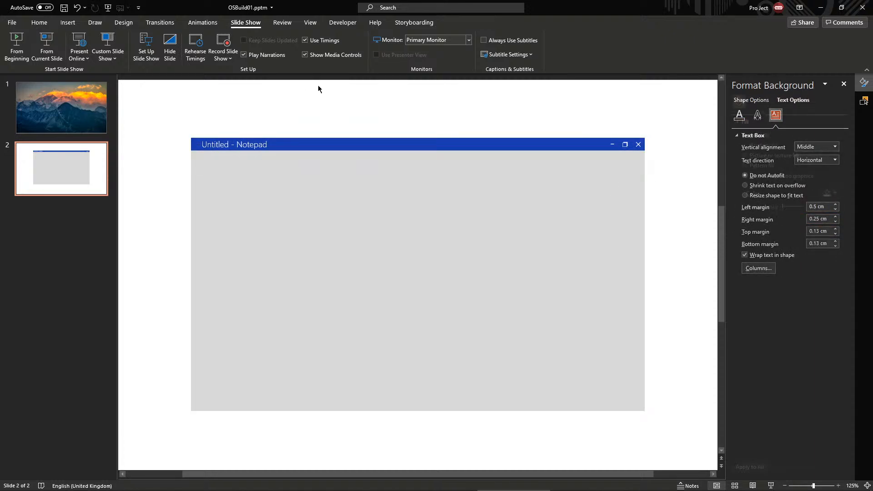
Bring the title bar's left margin up to 0.6 cm and close the formatting panel
left_click(539, 145)
left_click(793, 99)
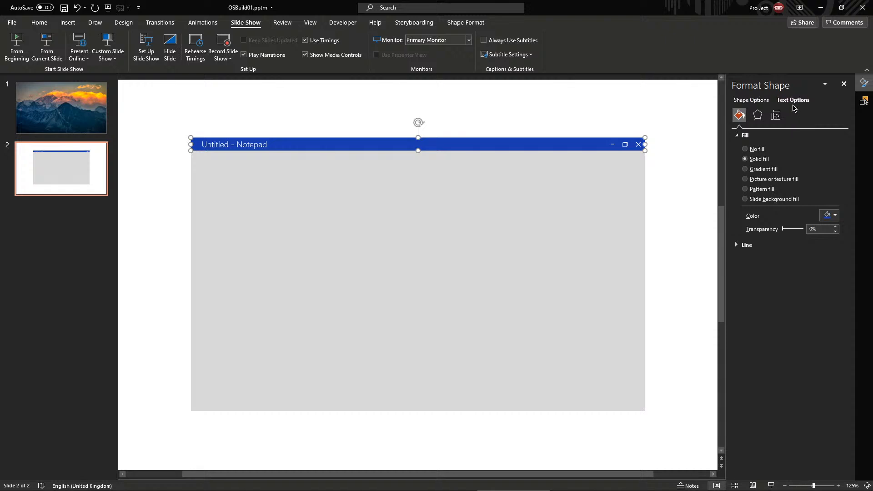
left_click(776, 115)
left_click(836, 206)
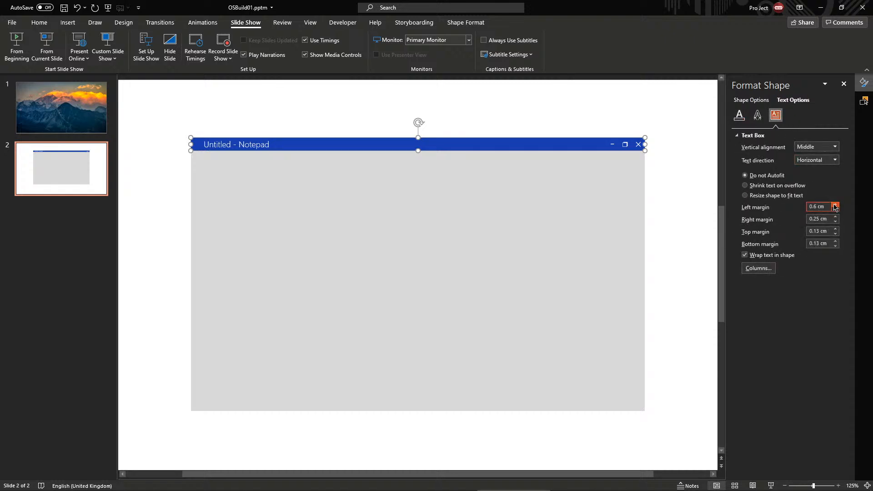
left_click(459, 107)
left_click(845, 84)
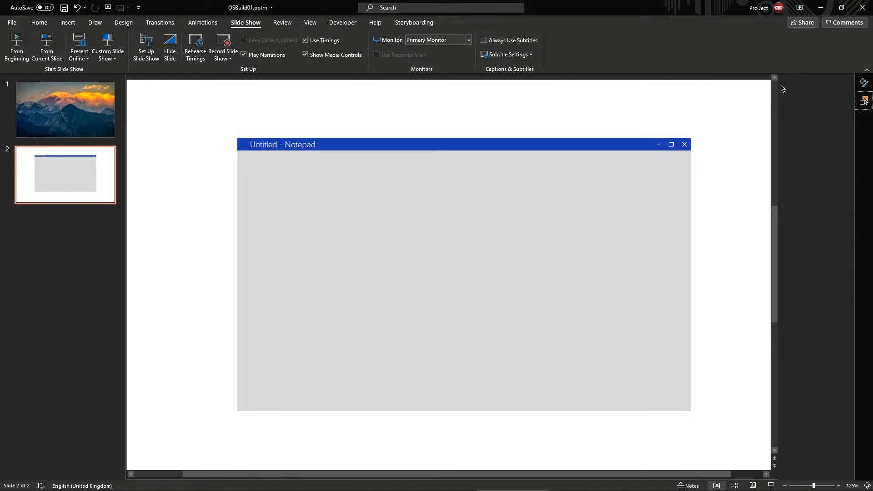
In the Selection Pane, rename the title bar Note::Head and the close button Note::Close
left_click(549, 145)
left_click(863, 101)
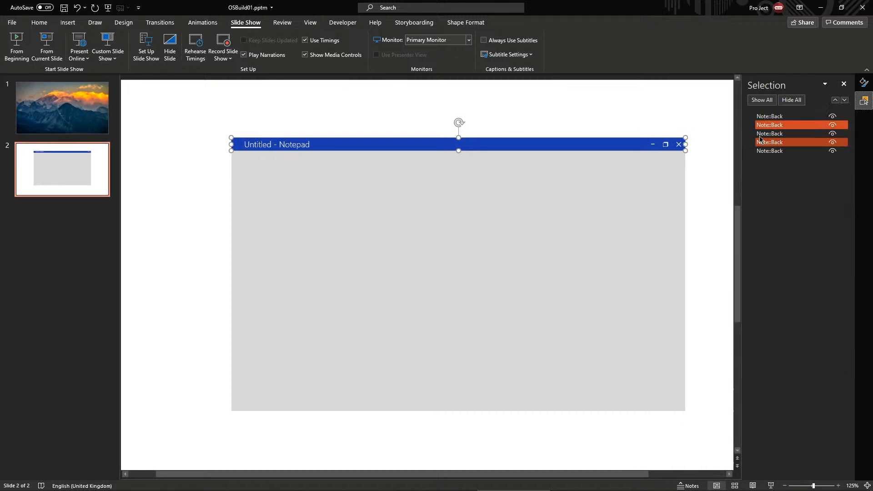
left_click(778, 143)
double_click(778, 144)
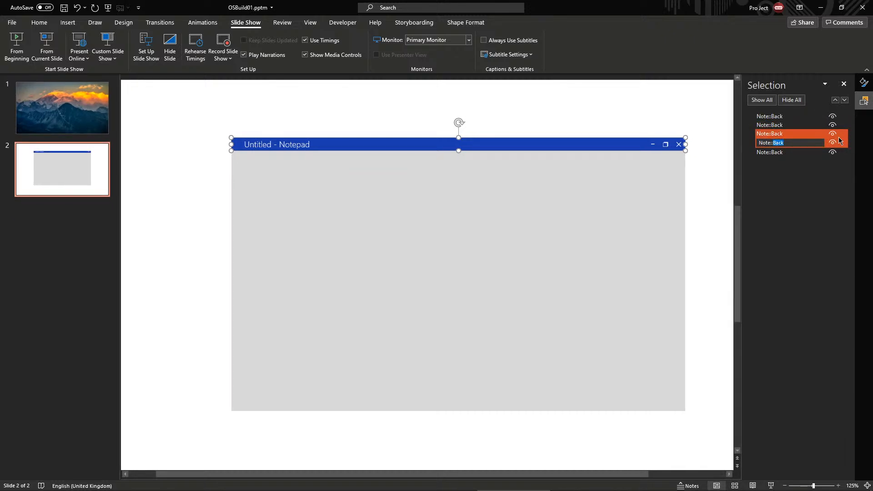
type("Head")
key("Return")
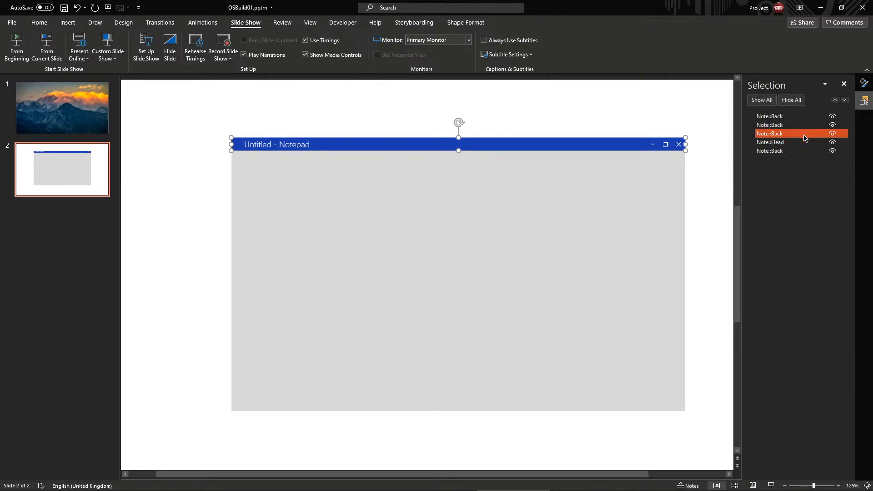
left_click(804, 138)
left_click(804, 137)
double_click(779, 135)
type("C")
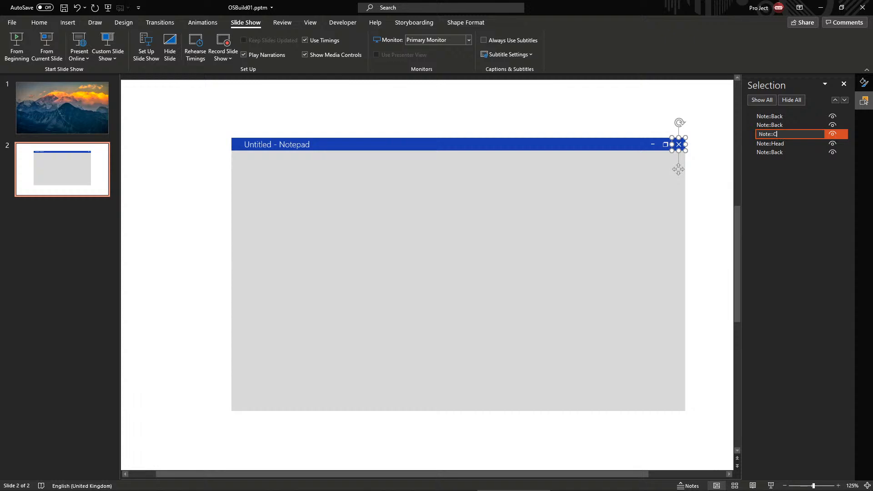
type("lose")
left_click(786, 127)
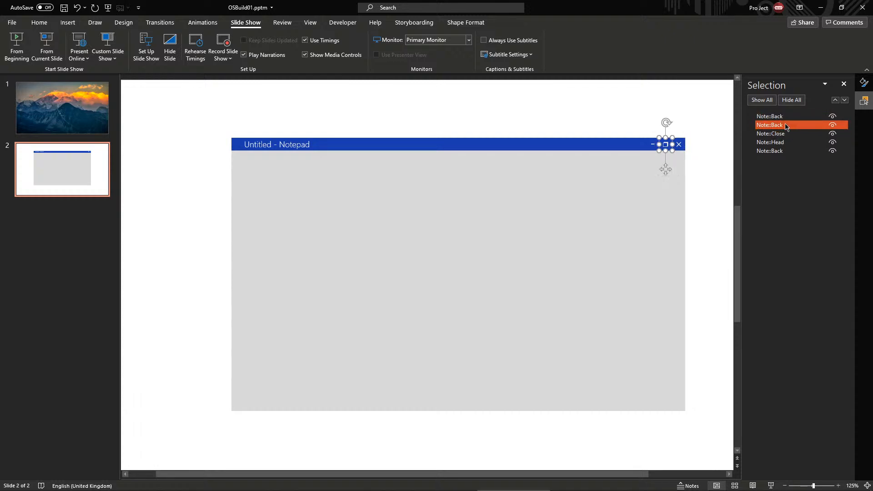
Rename the maximise and minimise icons Note::Max and Note::Min
left_click(780, 125)
double_click(780, 126)
key("BackSpace")
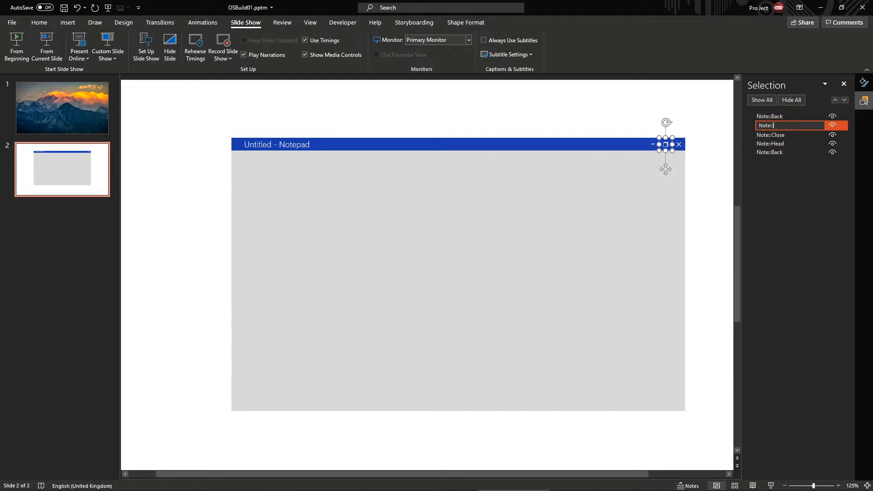
type("Max")
key("Return")
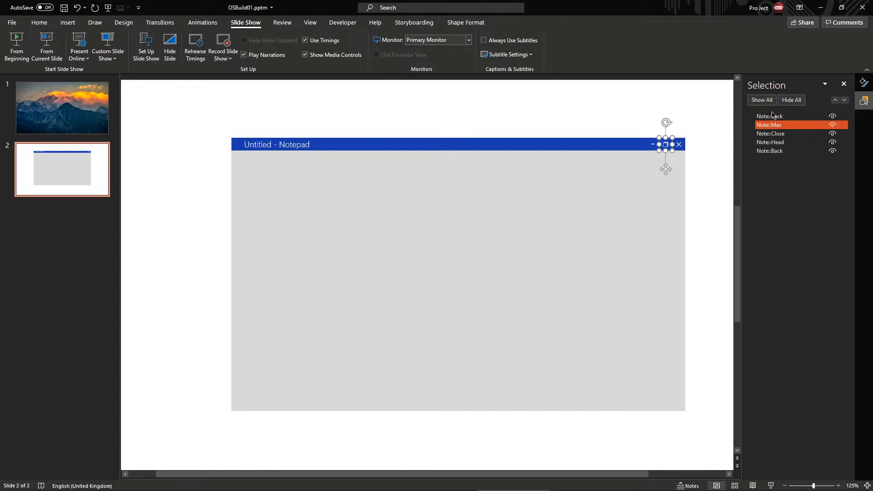
left_click(787, 117)
double_click(787, 117)
type("Mi")
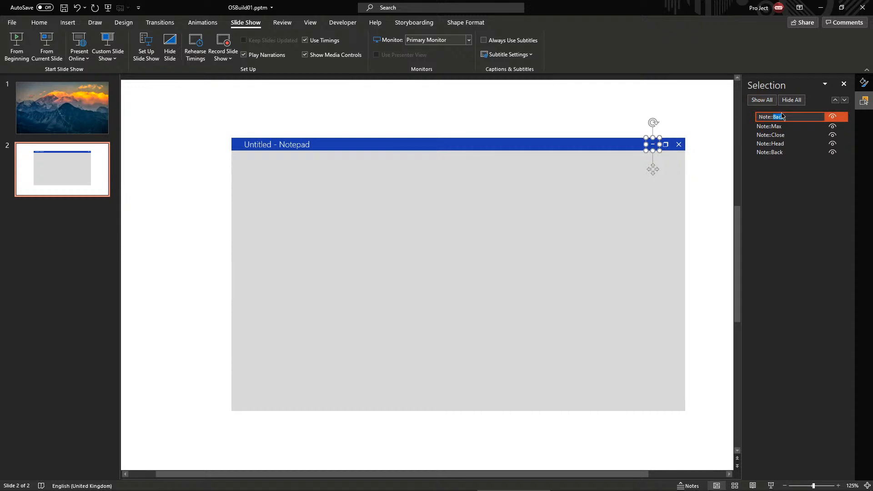
type("n")
key("Return")
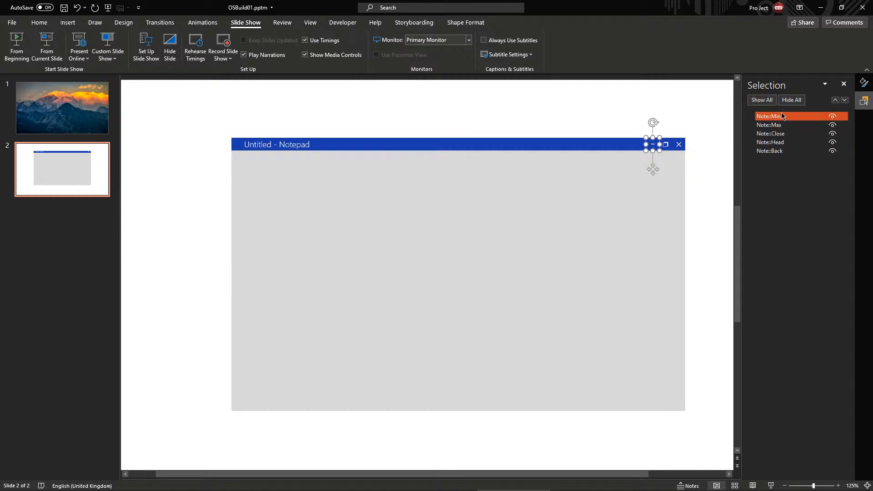
Duplicate the grey Note::Back body with Ctrl+D and align it under the title bar
left_click(464, 220)
left_click(430, 121)
left_click(444, 201)
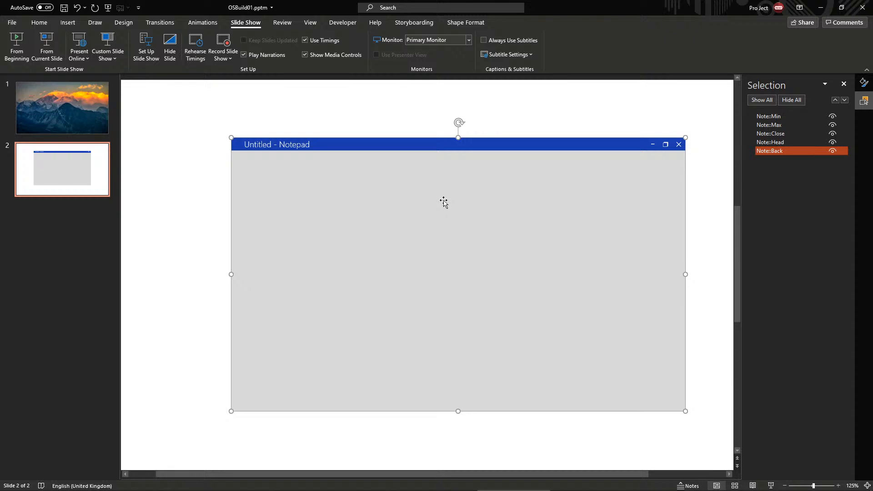
key("ctrl+d")
left_click_drag(494, 254, 486, 267)
left_click(388, 146)
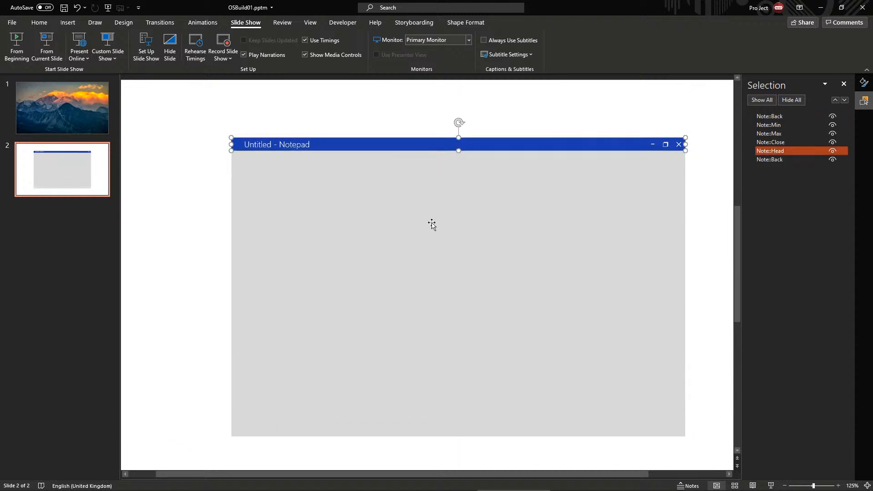
left_click_drag(433, 225, 433, 216)
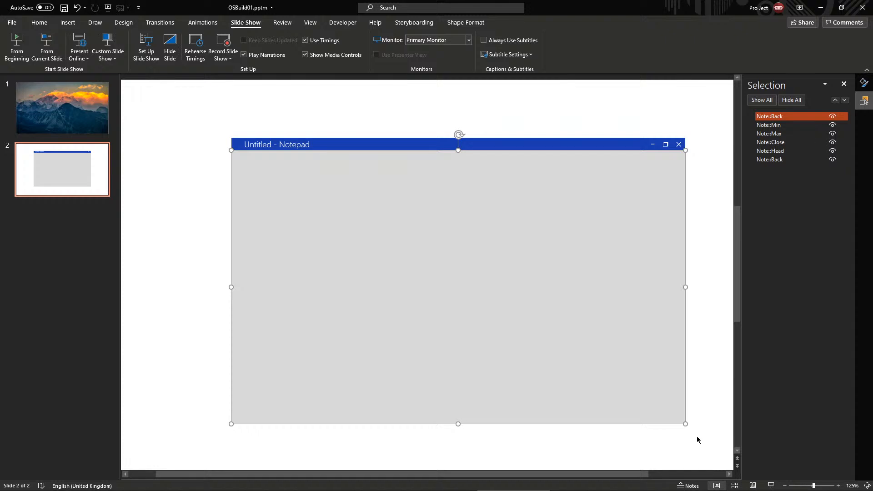
key("alt+Tab")
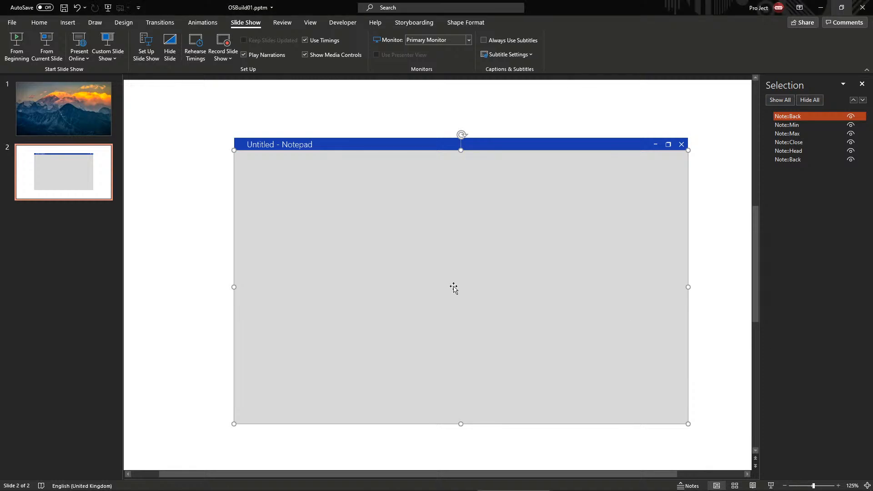
Shrink the copied Note::Back rectangle inward so it sits inside the grey frame
left_click(487, 114)
left_click(524, 222)
left_click_drag(689, 150, 682, 154)
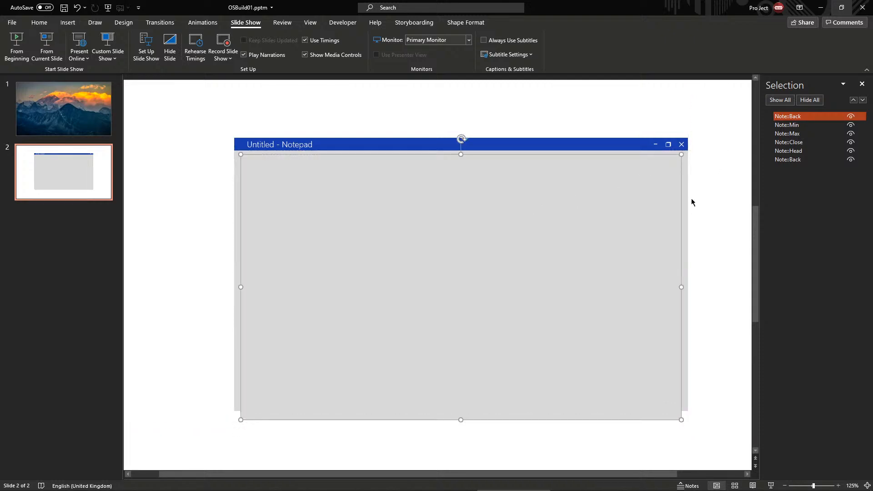
left_click_drag(461, 420, 460, 406)
key("Escape")
left_click(495, 349)
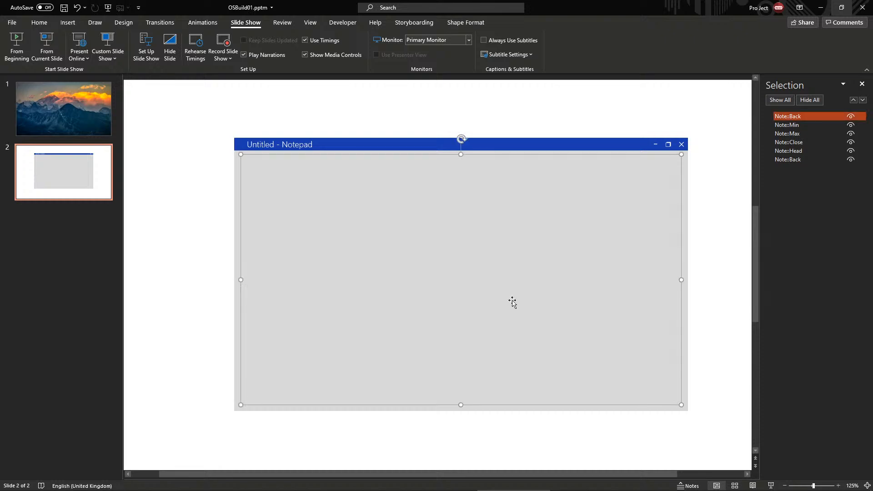
left_click_drag(682, 279, 682, 279)
Fill the inner Note::Back rectangle with white
key("super")
key("super")
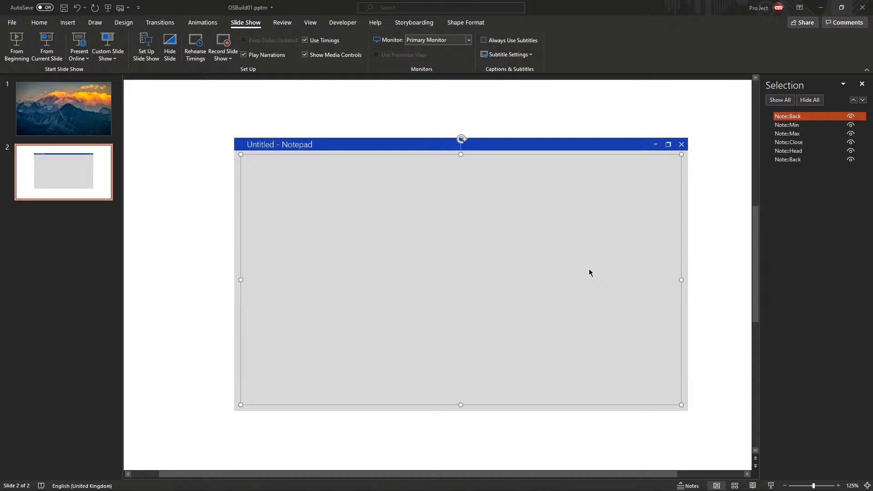
left_click(256, 124)
left_click(507, 347)
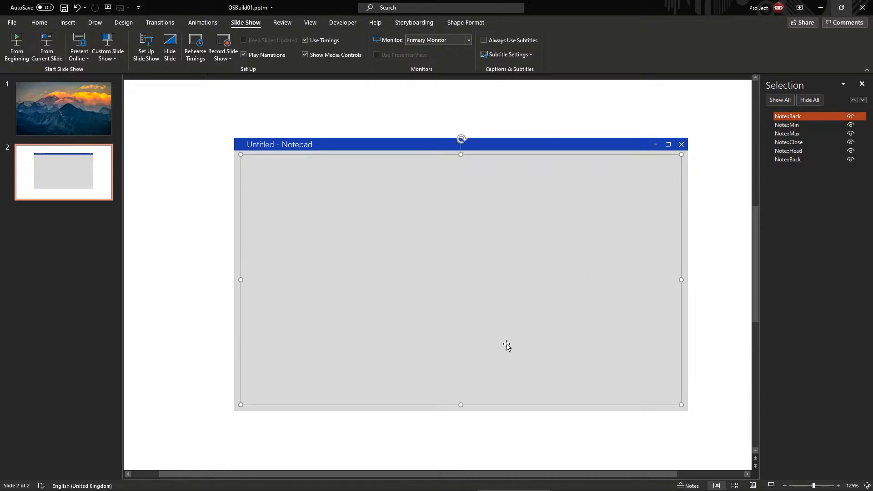
left_click(466, 22)
left_click(334, 35)
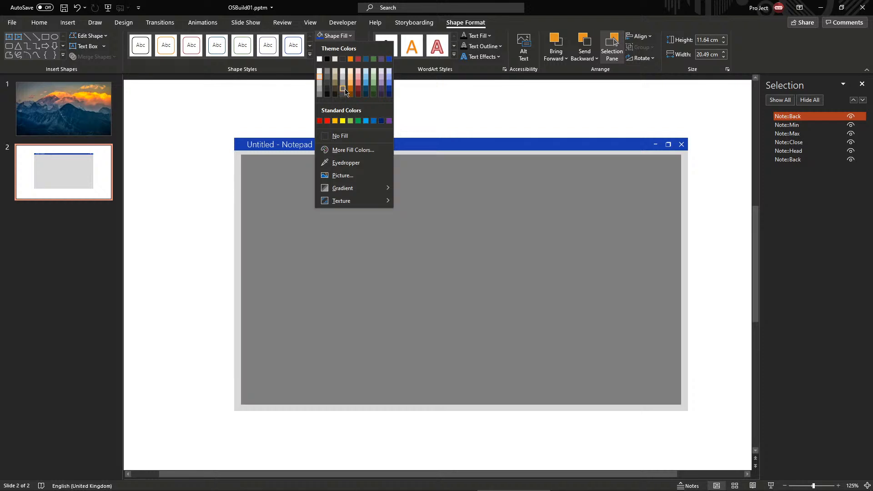
left_click(320, 58)
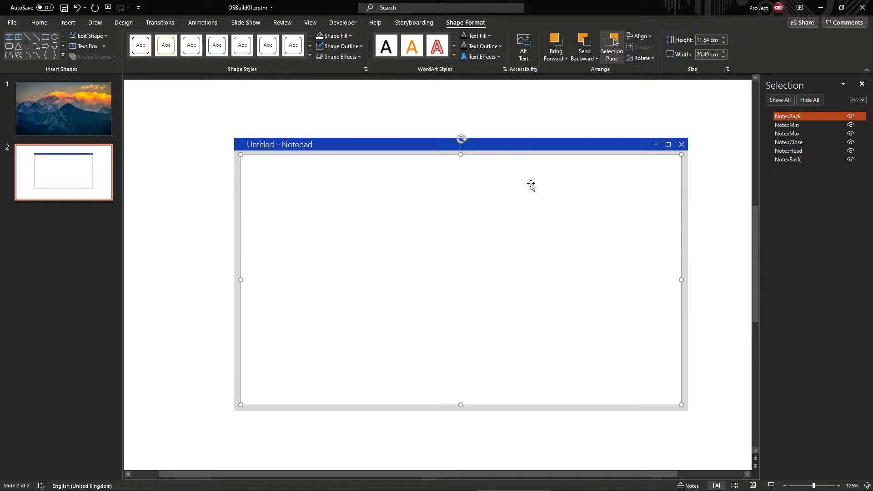
Drag the back panel's right edge out so its width becomes 20.69 cm
scroll(706, 304, "up", 7)
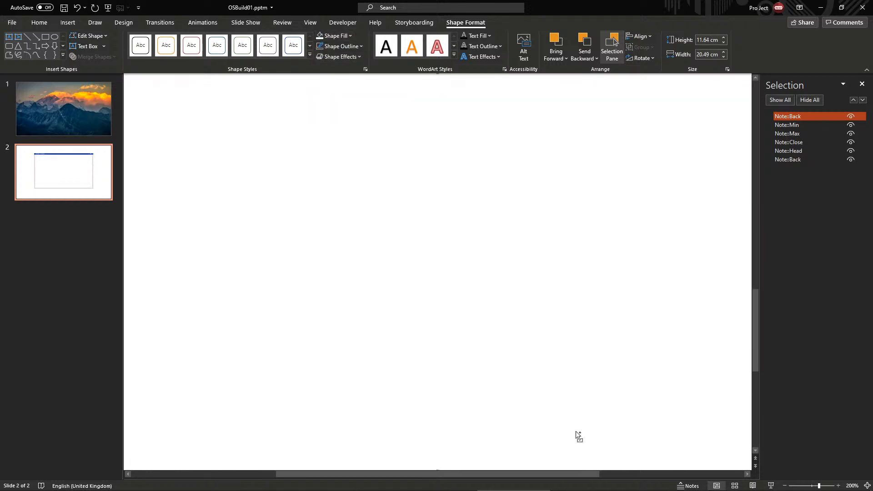
left_click_drag(555, 476, 723, 473)
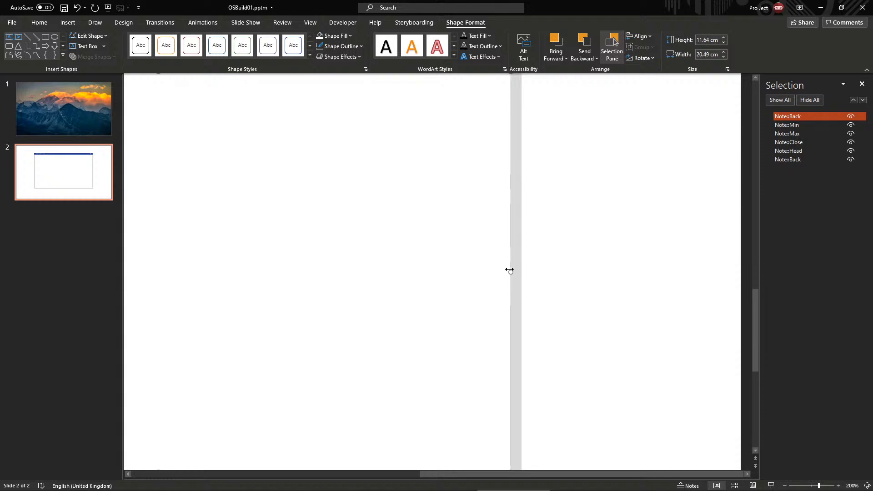
left_click_drag(514, 269, 515, 270)
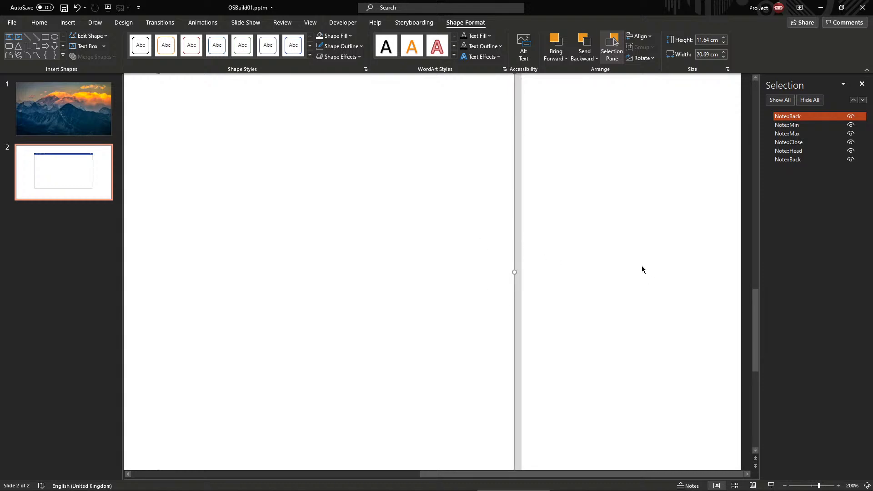
scroll(643, 269, "down", 10)
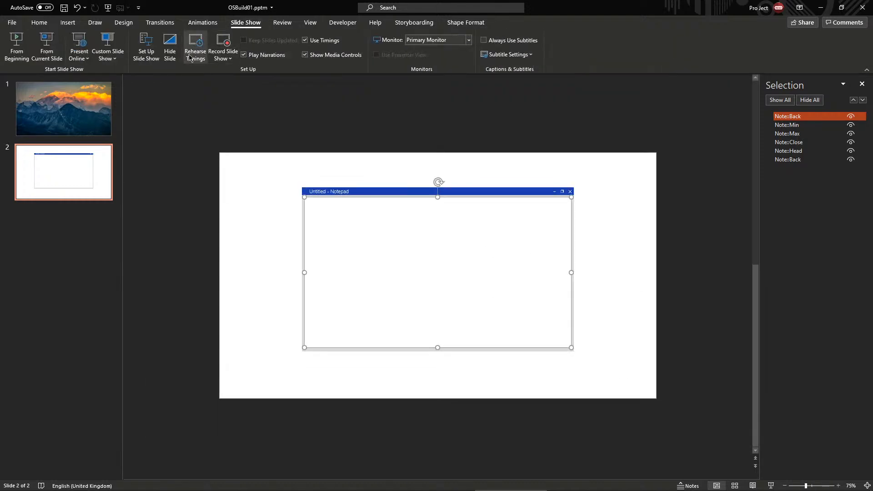
Confirm the Browsed at a kiosk setting and play the Notepad slide full screen
left_click(146, 50)
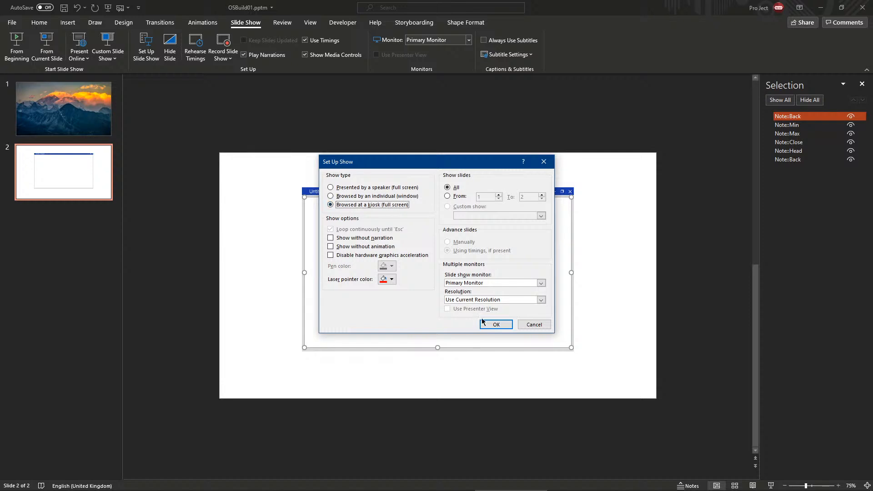
left_click(496, 324)
key("shift+F5")
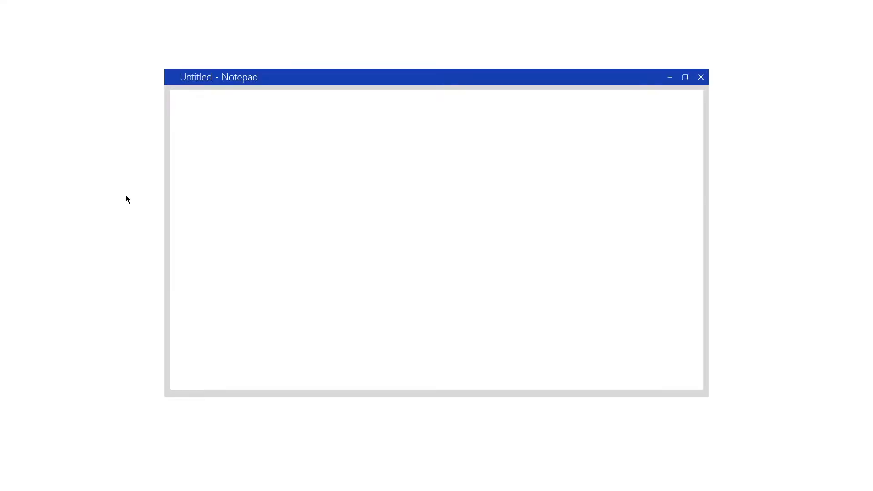
key("Escape")
Review the mountain desktop slide and the Notepad mock-up slide in editing view
left_click(67, 119)
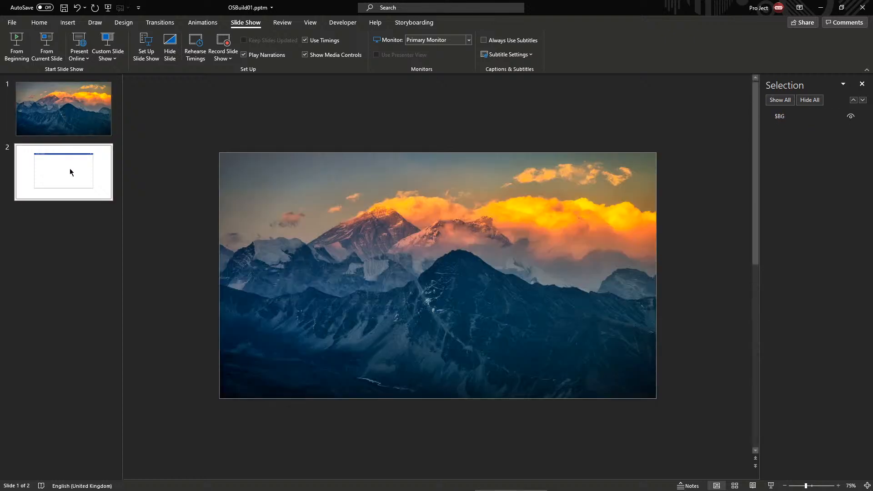
left_click(90, 193)
left_click(413, 230)
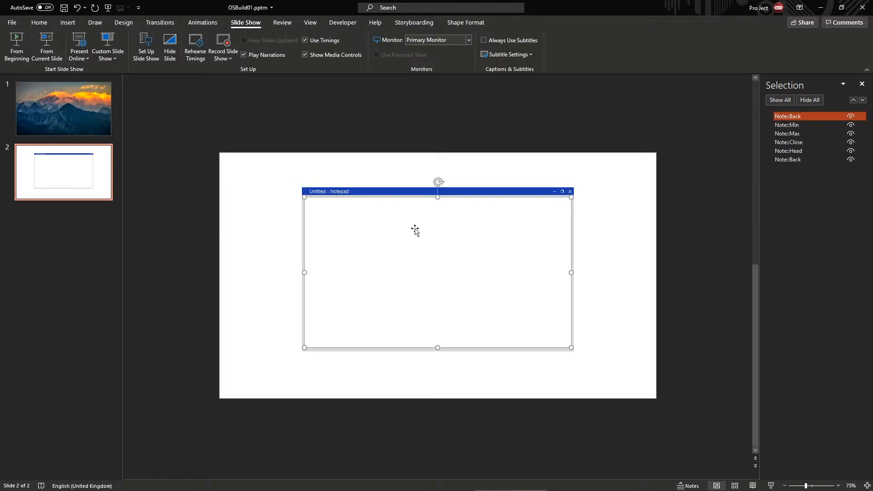
left_click(391, 164)
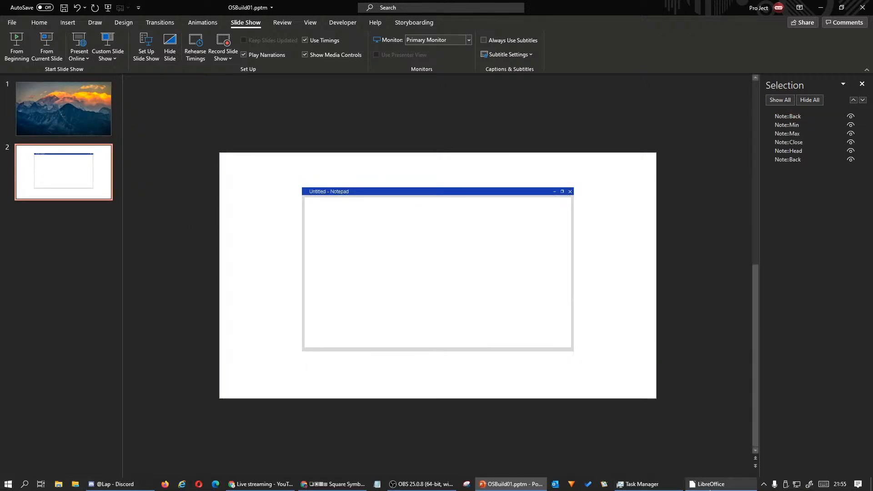
Bring PowerPoint forward and marquee-select the six Notepad shapes
left_click(710, 485)
left_click_drag(237, 5, 471, 46)
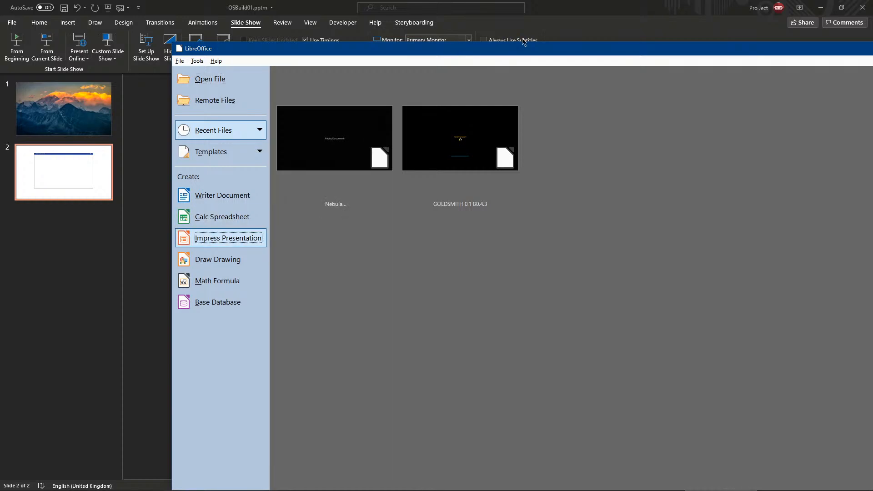
left_click(562, 16)
left_click_drag(581, 158, 616, 142)
left_click_drag(614, 139, 210, 455)
left_click_drag(218, 446, 599, 137)
left_click(616, 140)
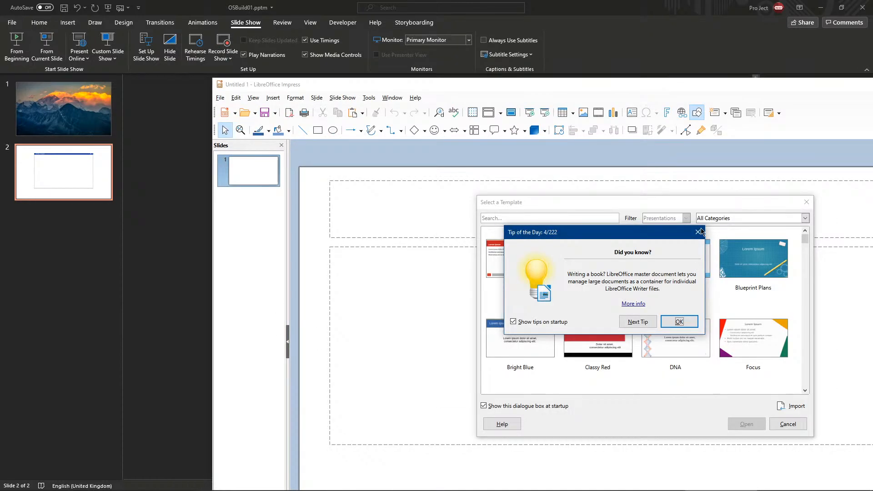
Start a blank Impress presentation and delete its title and text placeholders
key("Return")
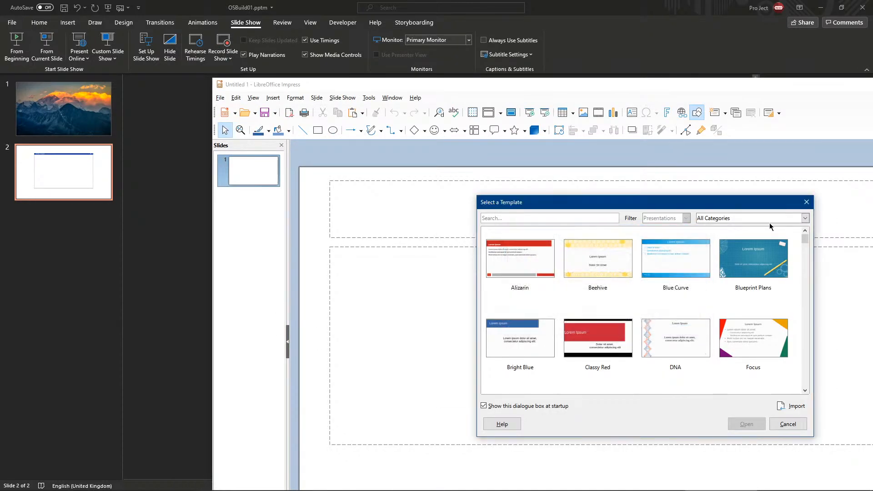
left_click(806, 202)
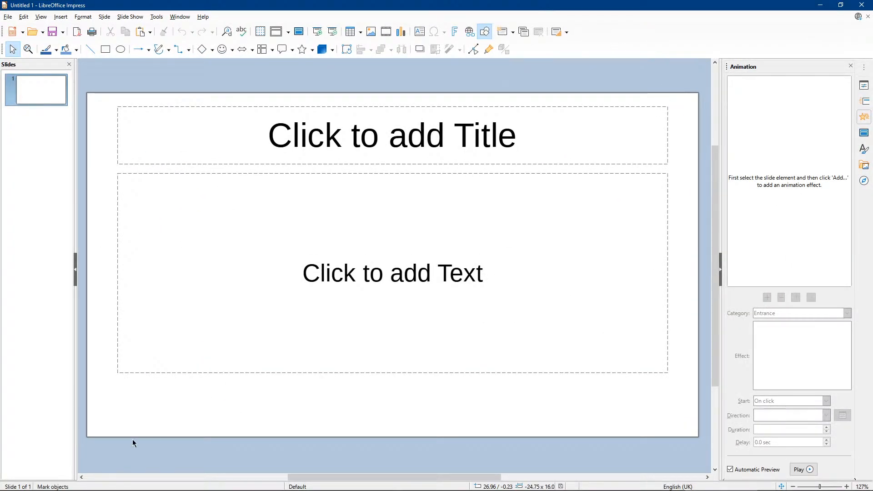
left_click_drag(108, 405, 680, 83)
key("Delete")
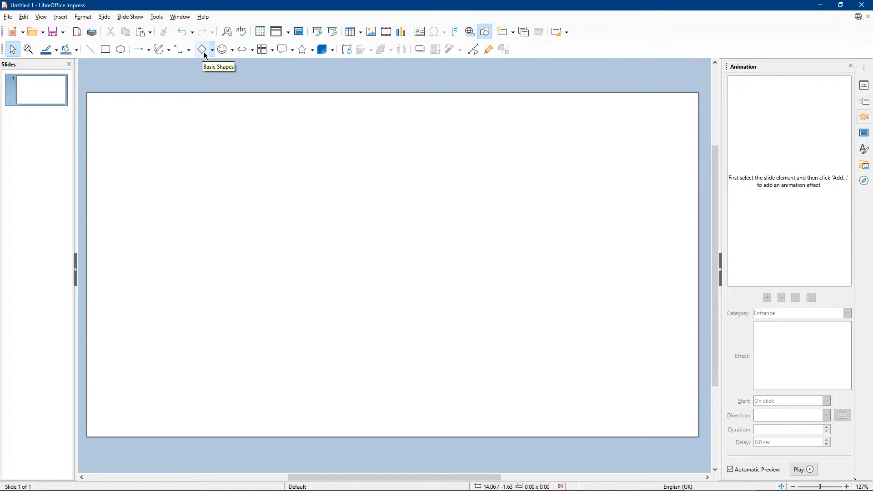
Draw a 12.60 × 6.60 blue rectangle positioned at 2.00/2.00
left_click(105, 50)
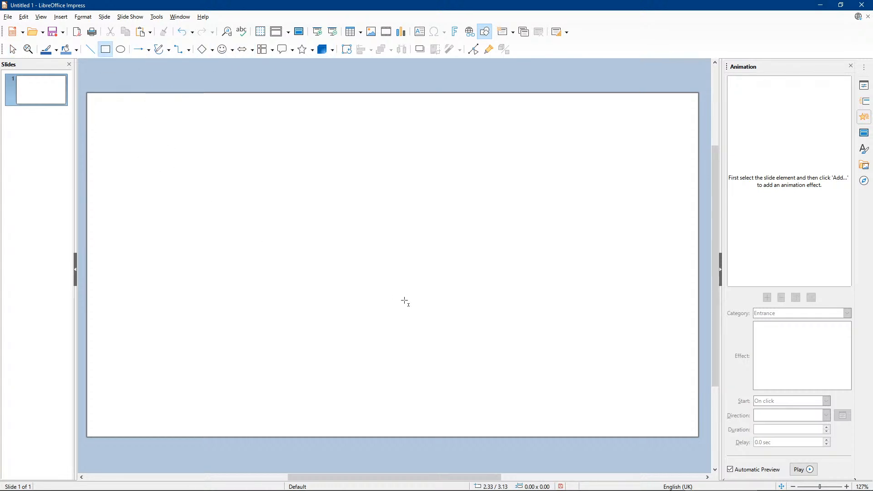
left_click_drag(139, 162, 414, 306)
left_click_drag(353, 259, 462, 287)
mouse_move(411, 283)
left_mouse_down()
mouse_move(400, 306)
mouse_move(350, 239)
mouse_move(294, 230)
left_mouse_up()
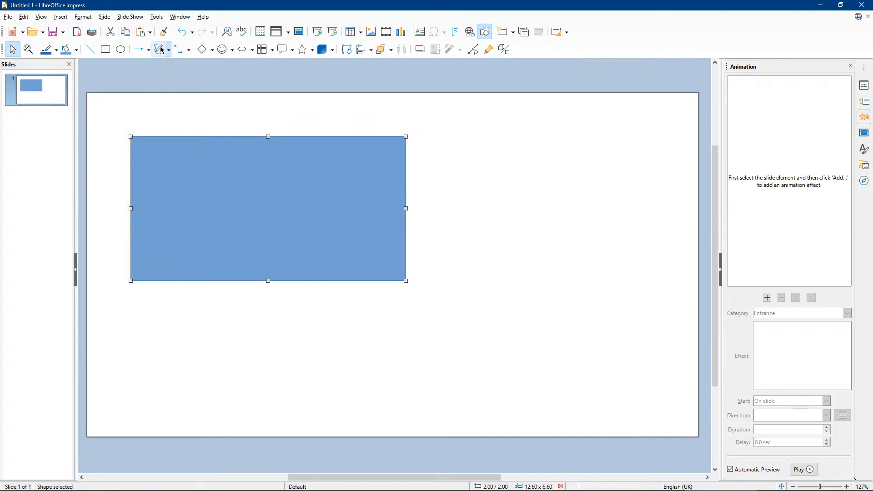
left_click(156, 17)
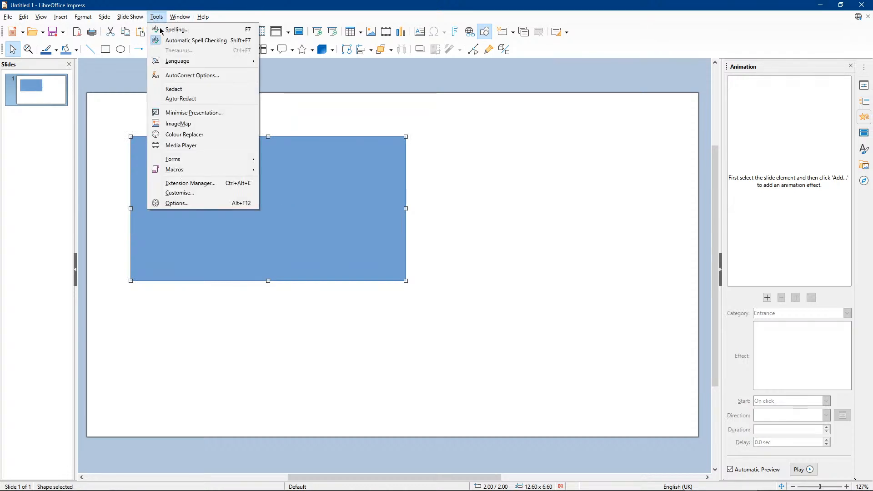
Run Macro1, entering 'Project' and getting it back reversed as tcejorP
mouse_move(206, 170)
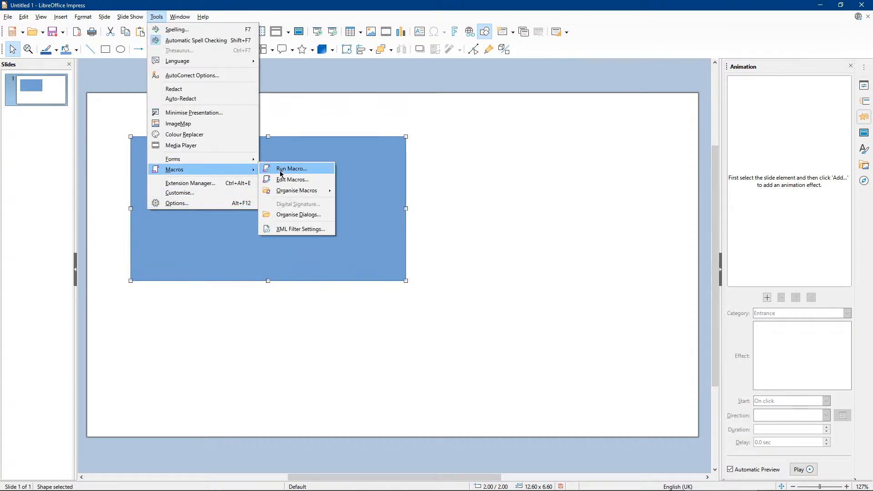
left_click(314, 180)
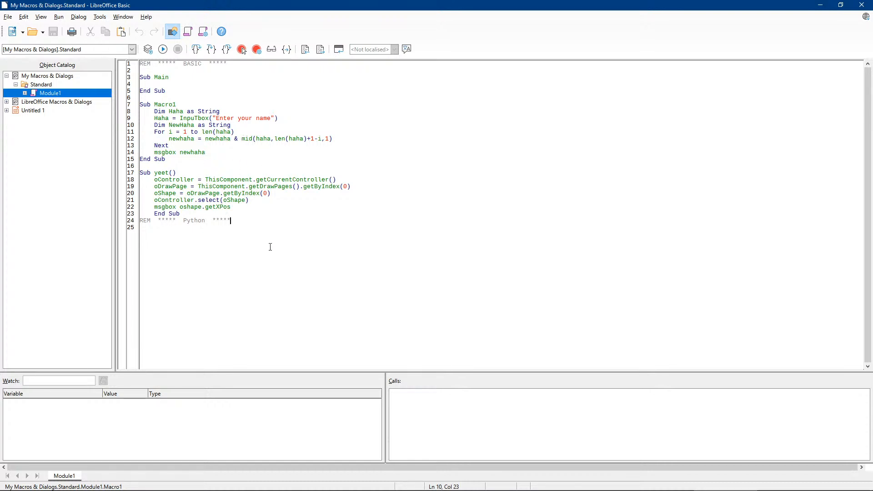
left_click(205, 125)
key("F5")
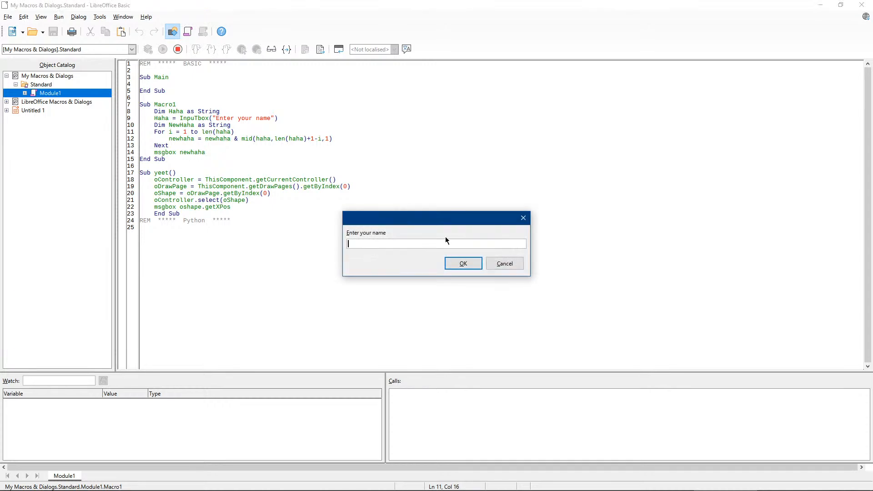
type("Project")
key("Return")
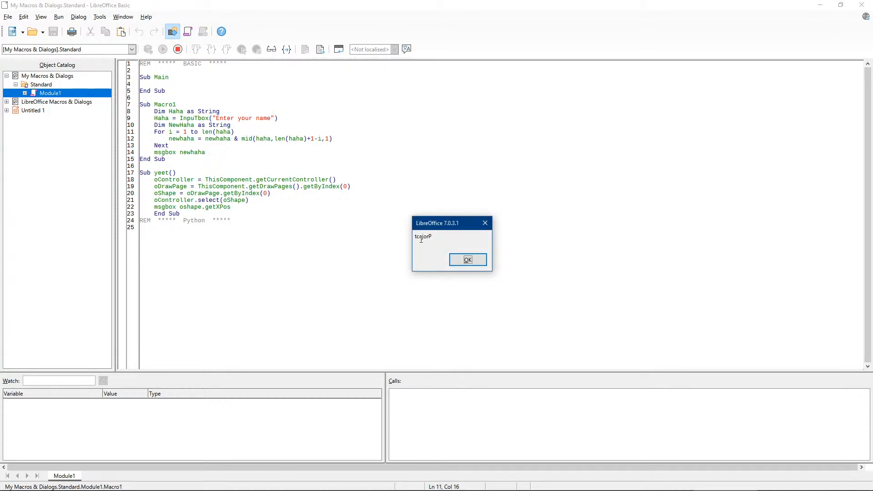
left_click(468, 260)
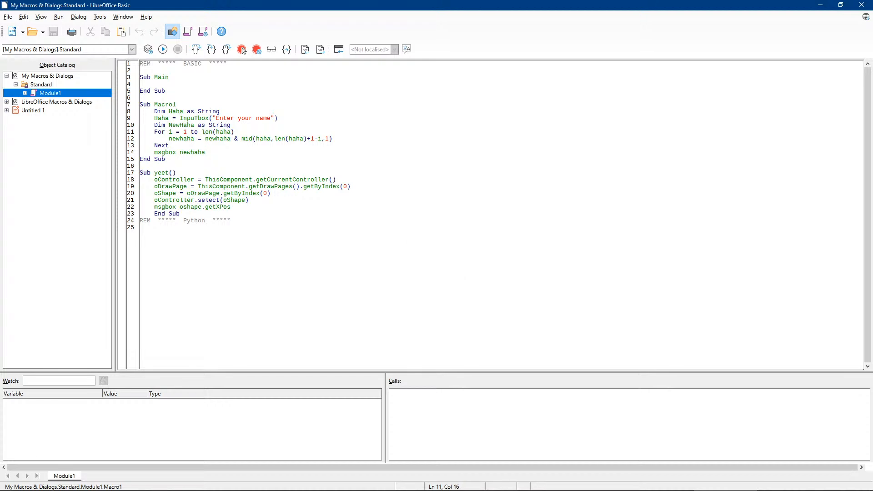
Check the Impress slide, then return to Module1 and place the cursor in the yeet macro
left_click(820, 5)
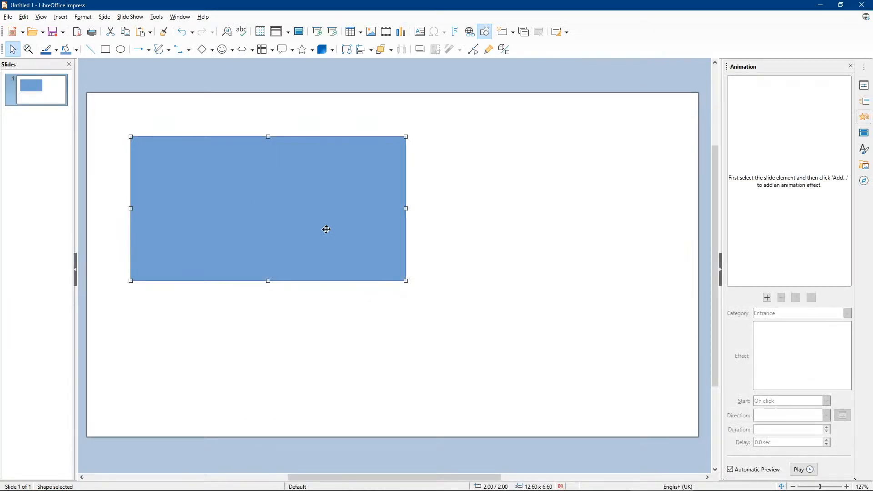
mouse_move(291, 489)
left_click(716, 487)
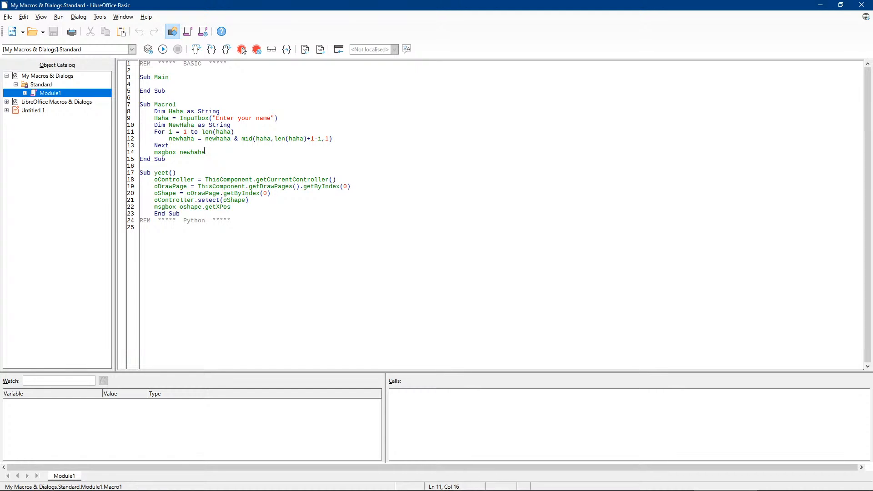
double_click(177, 112)
left_click(199, 111)
left_click(301, 277)
left_click_drag(260, 4, 295, 420)
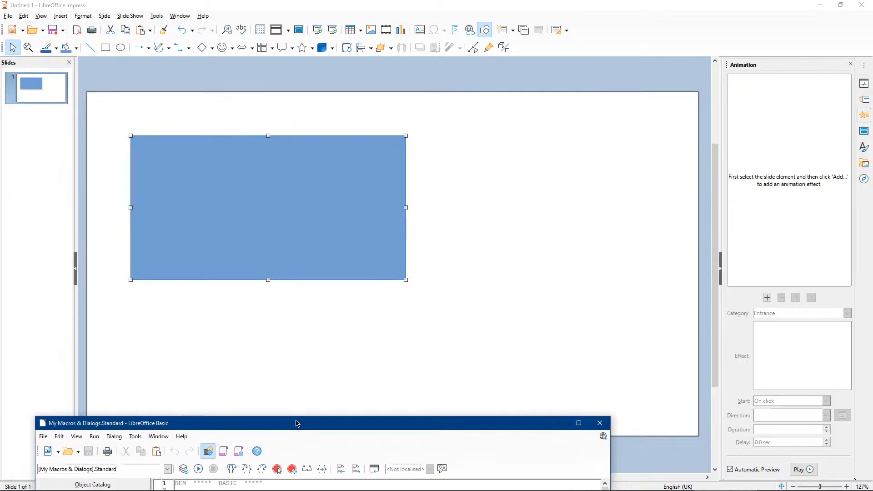
left_click_drag(403, 419, 417, 3)
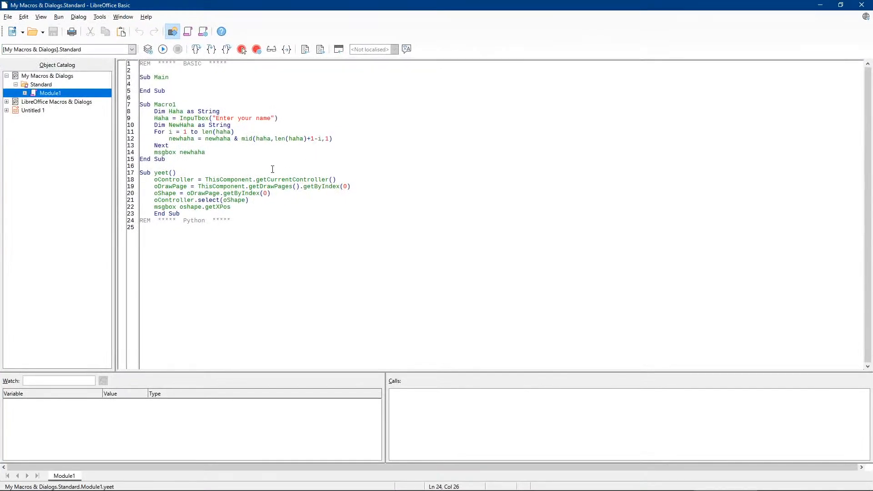
double_click(209, 201)
left_click(236, 221)
double_click(177, 179)
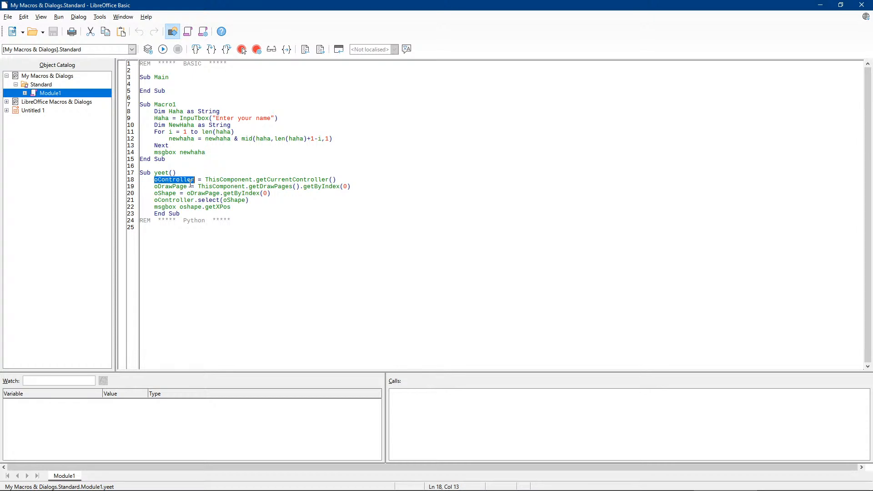
double_click(173, 186)
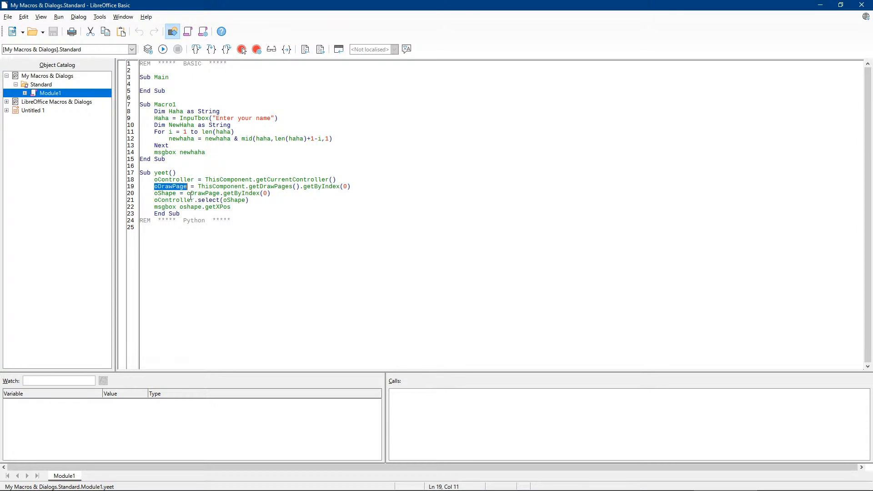
double_click(170, 195)
double_click(175, 187)
double_click(170, 195)
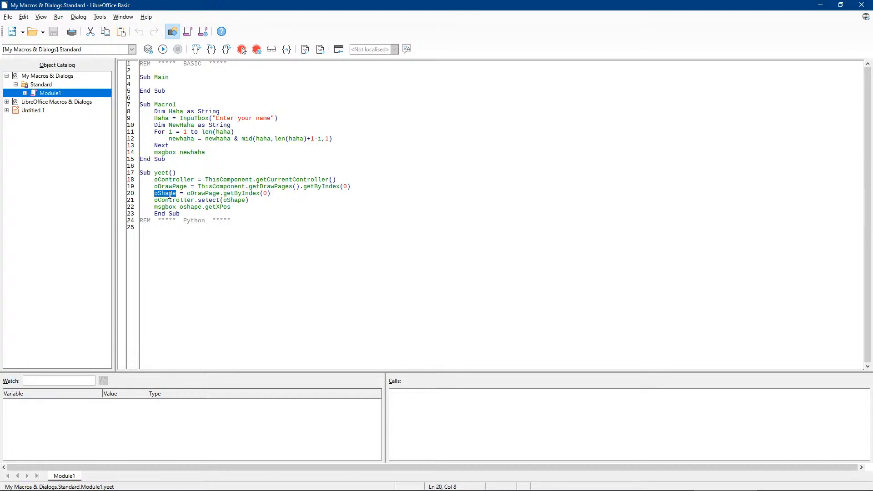
double_click(170, 201)
left_click(231, 221)
left_click_drag(241, 207, 59, 176)
left_click(230, 209)
left_click(233, 221)
key("F5")
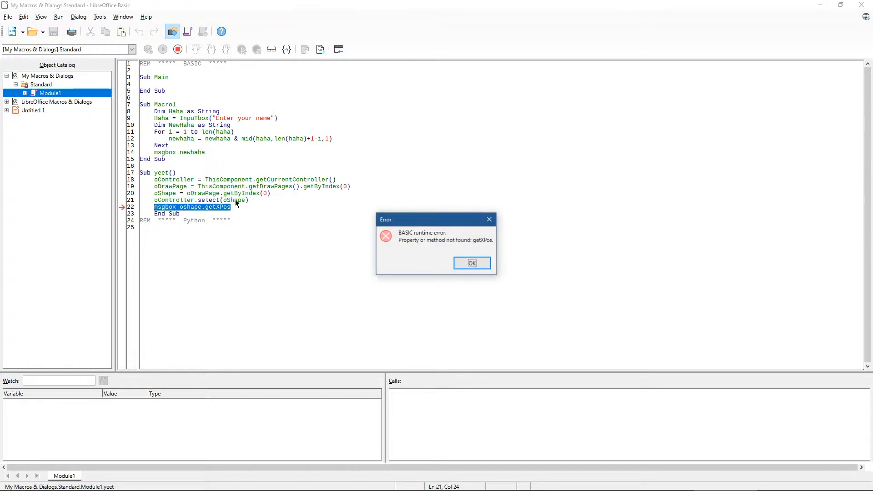
left_click(473, 265)
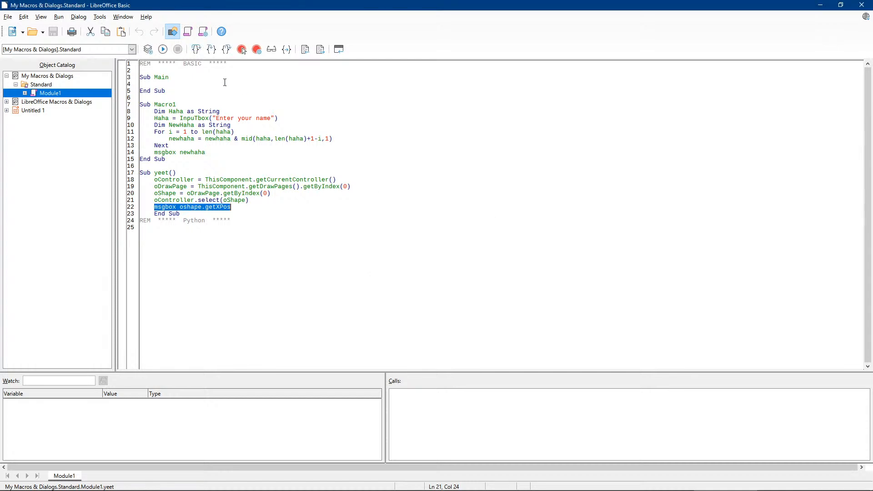
left_click_drag(724, 3, 584, 1)
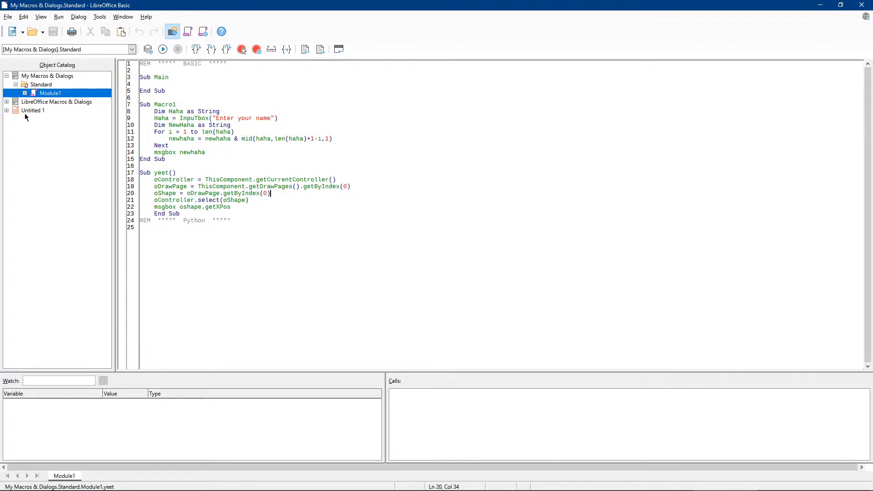
Expand LibreOffice Macros & Dialogs in the Object Catalog and open the Access2Base library
left_click(7, 111)
left_click(7, 102)
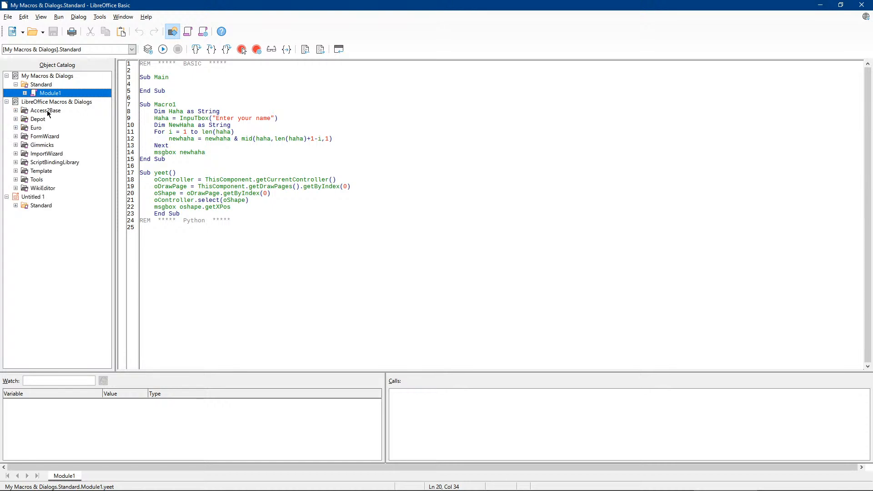
left_click(51, 112)
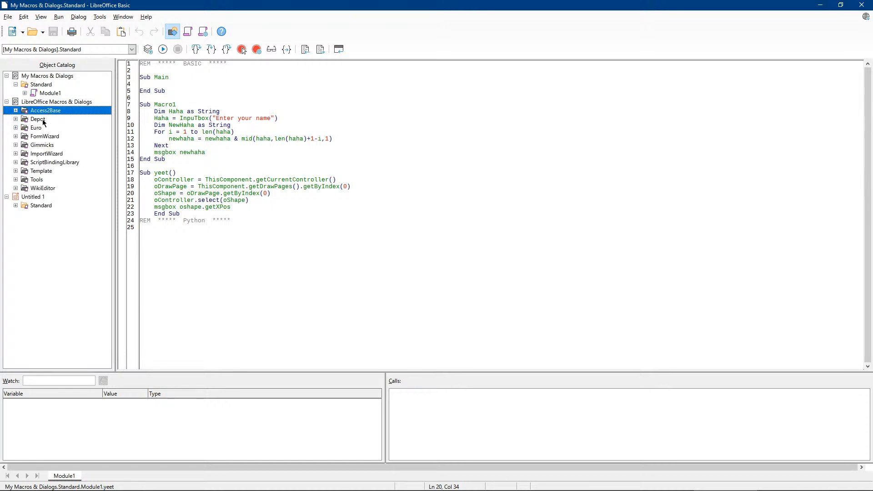
left_click(43, 121)
left_click(47, 161)
left_click(40, 119)
left_click(38, 111)
left_click(16, 111)
Open the _Surround function in the Utils module, then minimize the Basic IDE
scroll(86, 291, "down", 4)
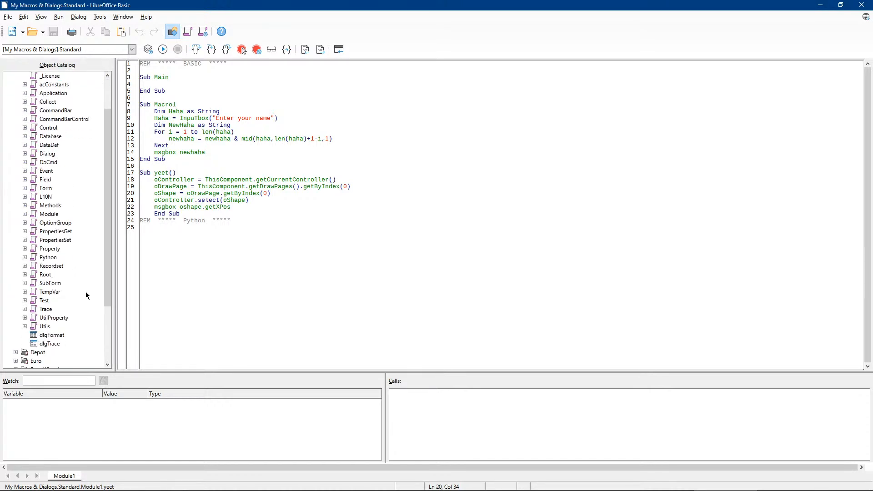
left_click(24, 274)
scroll(55, 291, "down", 2)
scroll(56, 292, "down", 2)
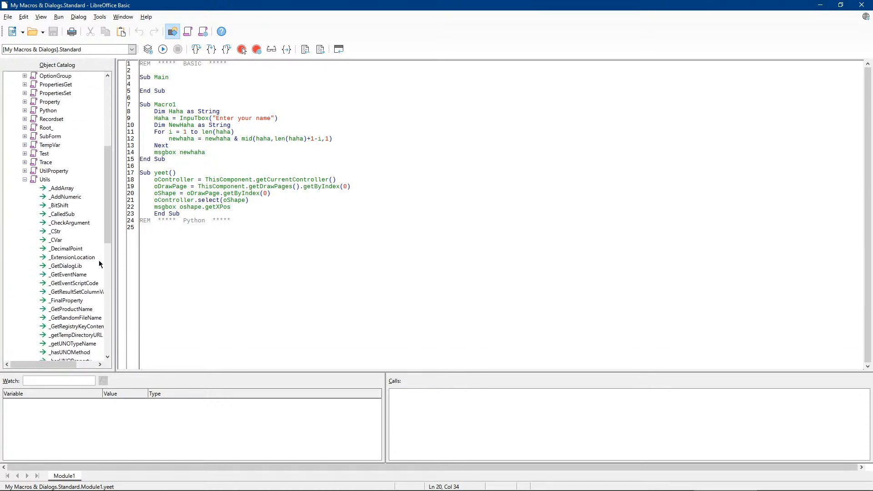
left_click_drag(106, 199, 110, 298)
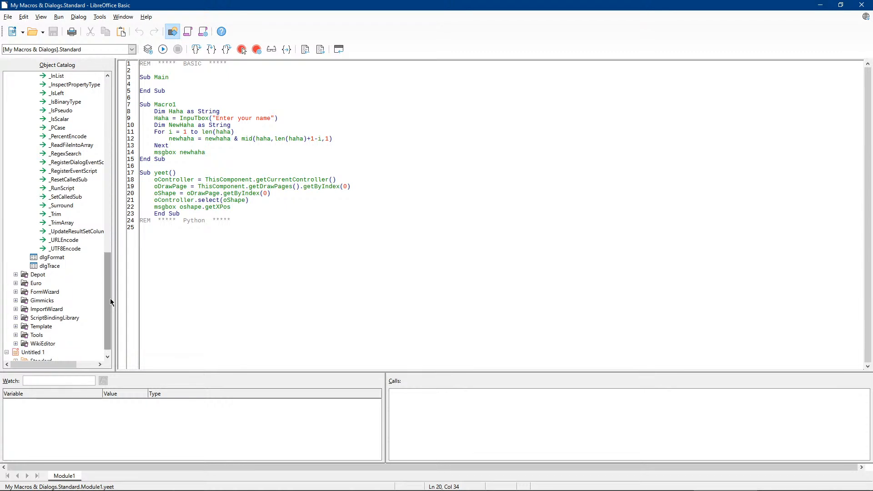
left_click(93, 206)
double_click(78, 203)
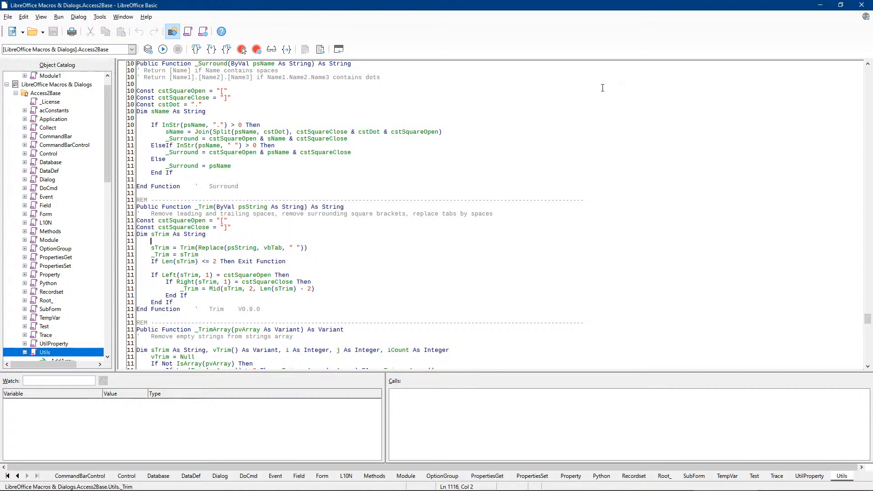
left_click(821, 5)
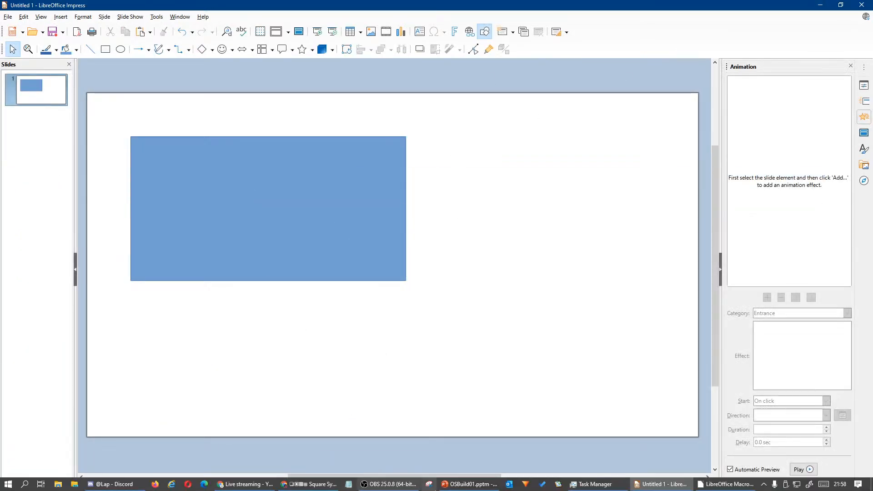
Open the VBA editor for OSBuild01.pptm and insert a new Module1
left_click(468, 484)
left_click(343, 22)
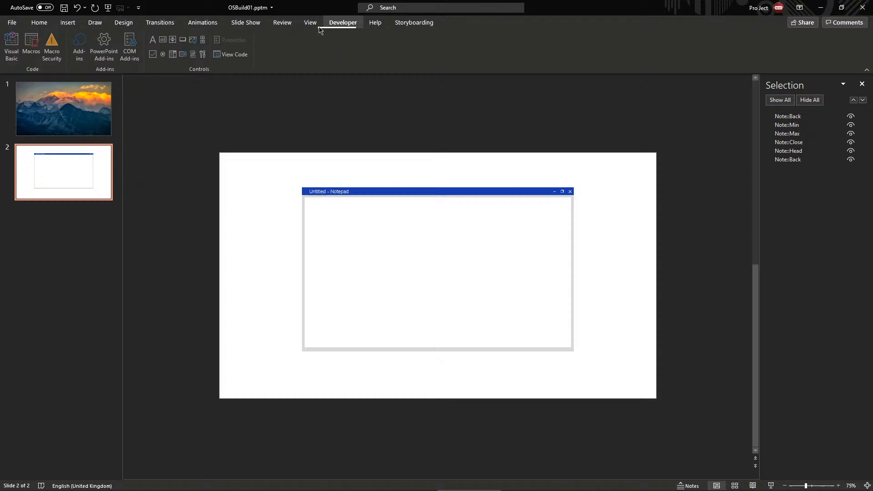
left_click(17, 41)
left_click(63, 21)
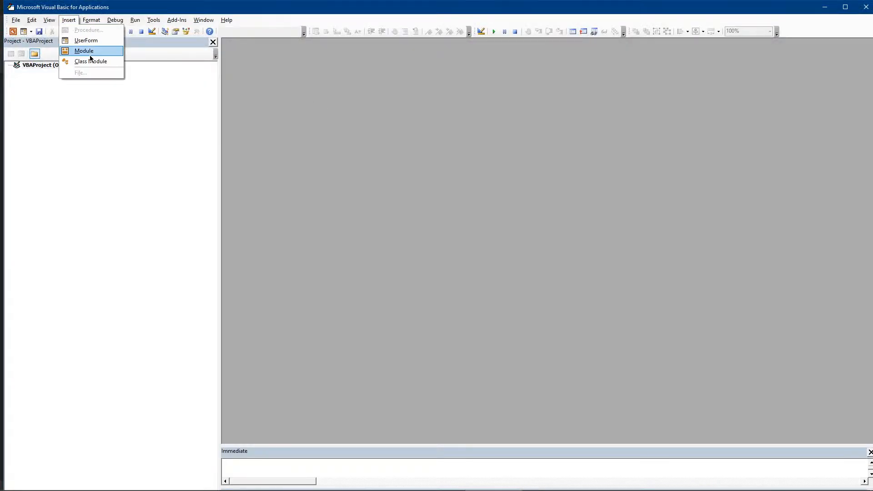
left_click(89, 55)
Delete the test line 'sim fdiojfdoi as' to leave Module1 empty, and minimize the editor
type("sim ")
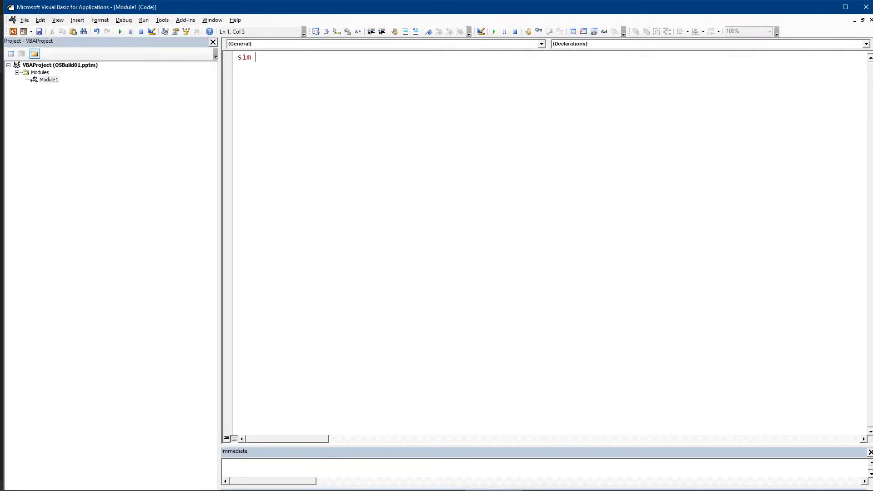
type("fdiojfdoi as")
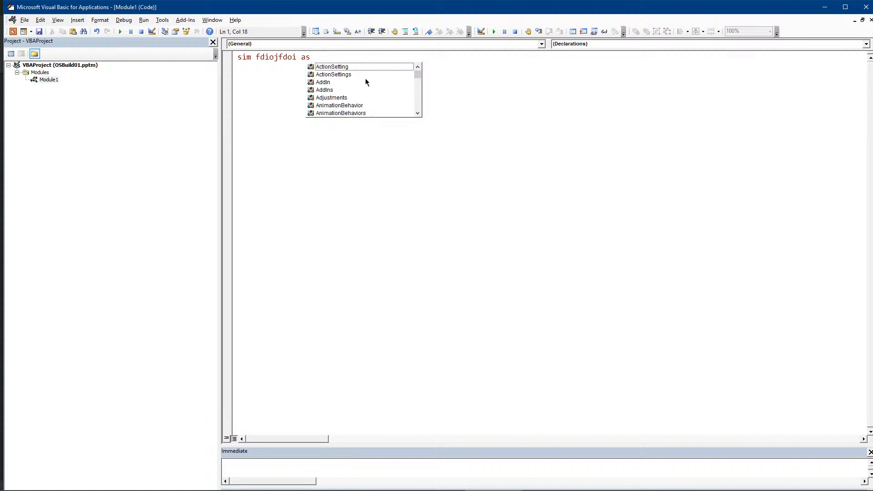
left_click_drag(366, 80, 407, 55)
left_click(519, 148)
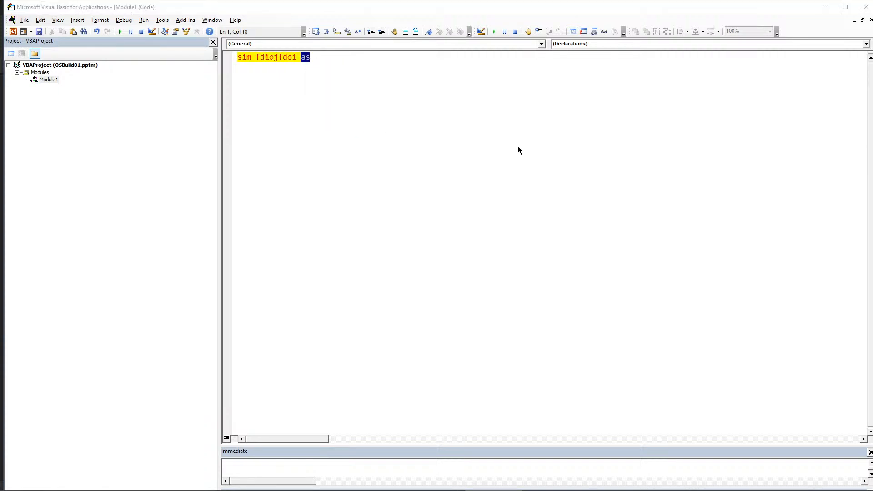
left_click(445, 282)
key("Delete")
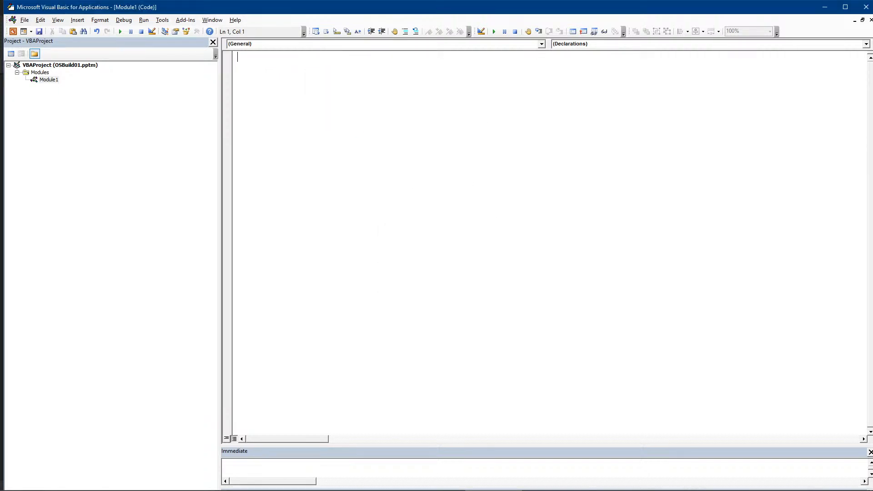
left_click(824, 7)
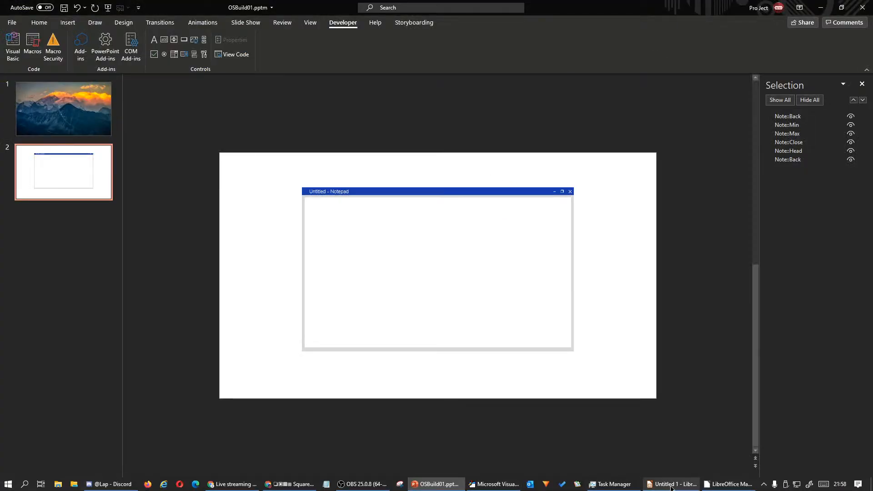
Scroll through the Access2Base Utils module code around the _TrimArray function
left_click(674, 488)
left_click(675, 489)
left_click(729, 488)
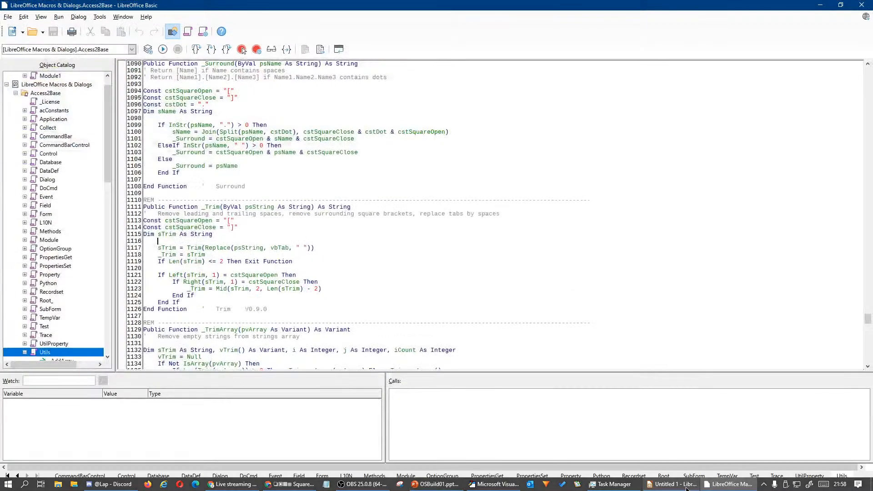
scroll(320, 220, "down", 4)
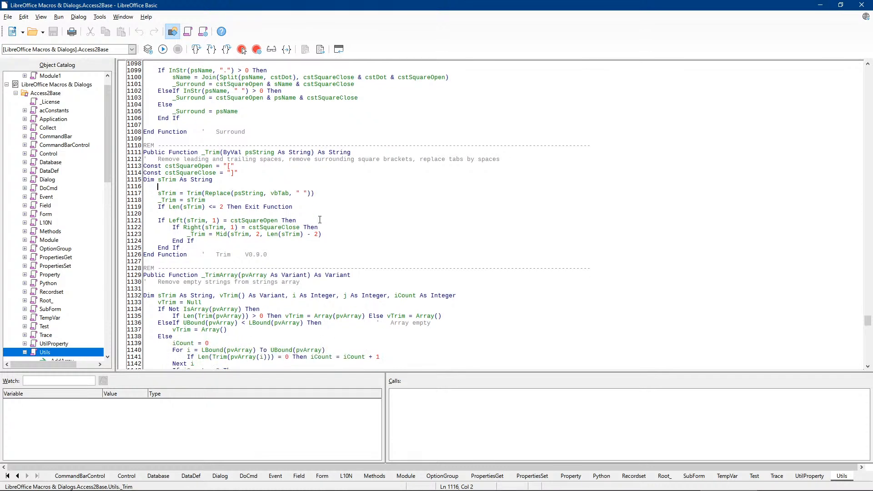
scroll(320, 220, "down", 9)
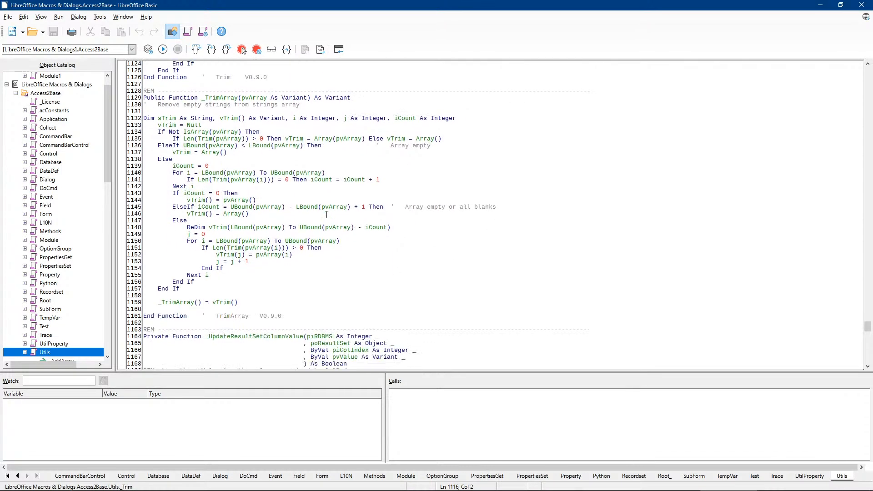
left_click_drag(455, 130, 410, 247)
left_click(397, 181)
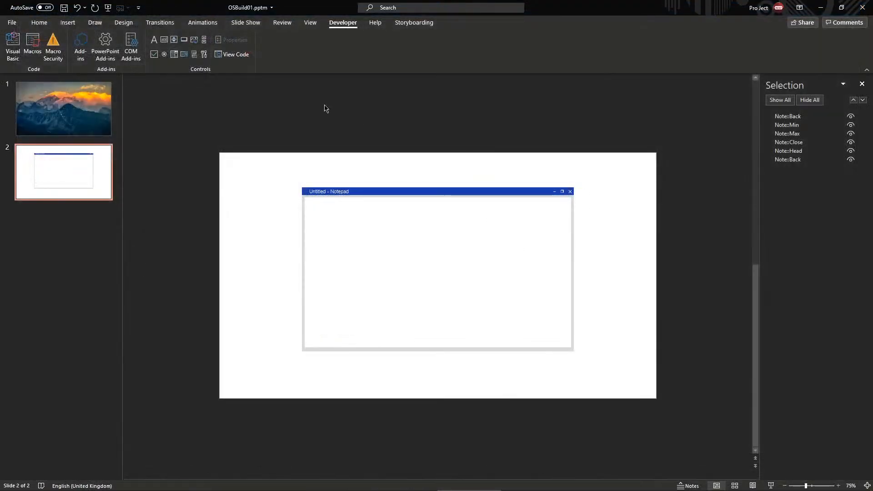
left_click_drag(252, 160, 718, 398)
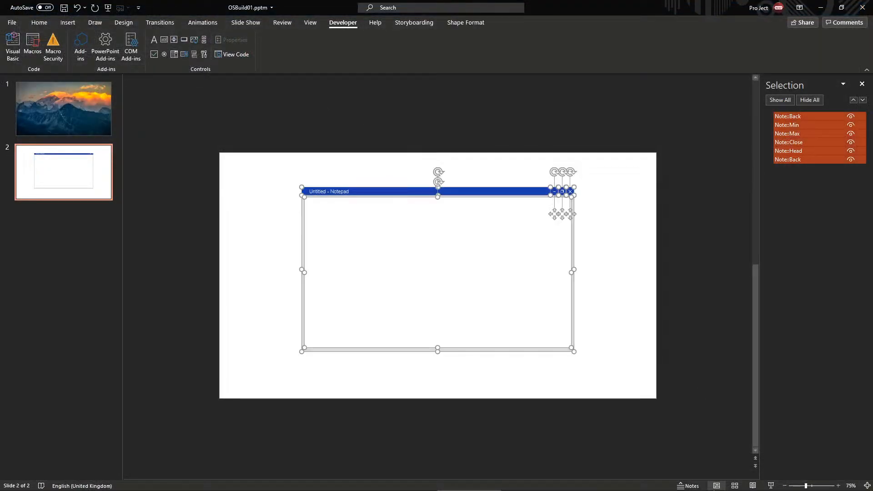
Close the Untitled 1 Impress presentation with Alt+F4, choosing Don't Save
left_click(726, 484)
key("alt+F4")
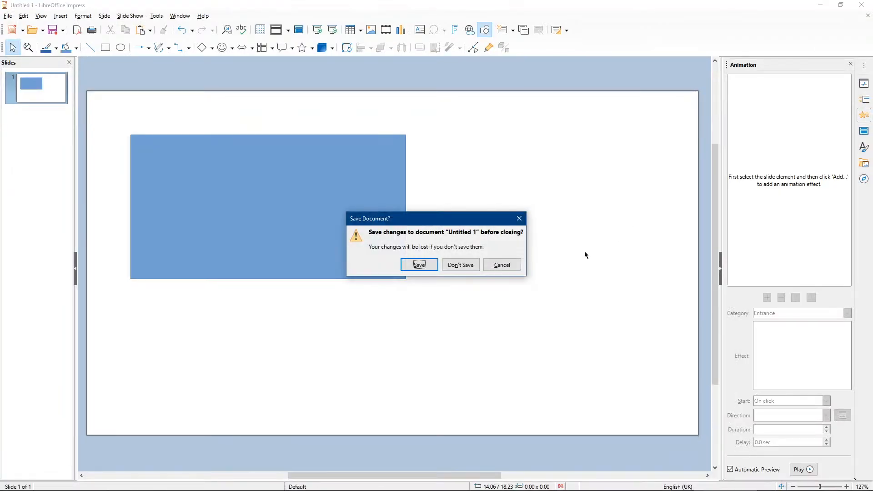
left_click(476, 266)
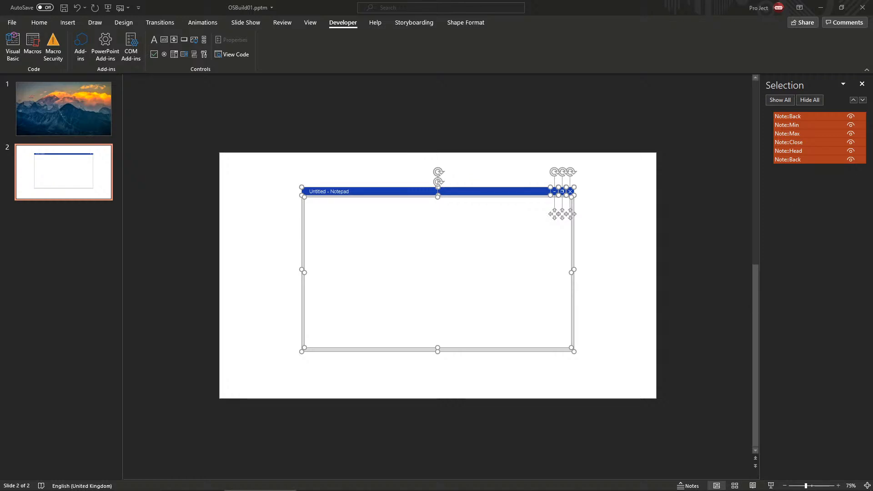
left_click_drag(287, 158, 616, 380)
left_click_drag(419, 296, 294, 173)
scroll(490, 328, "up", 5)
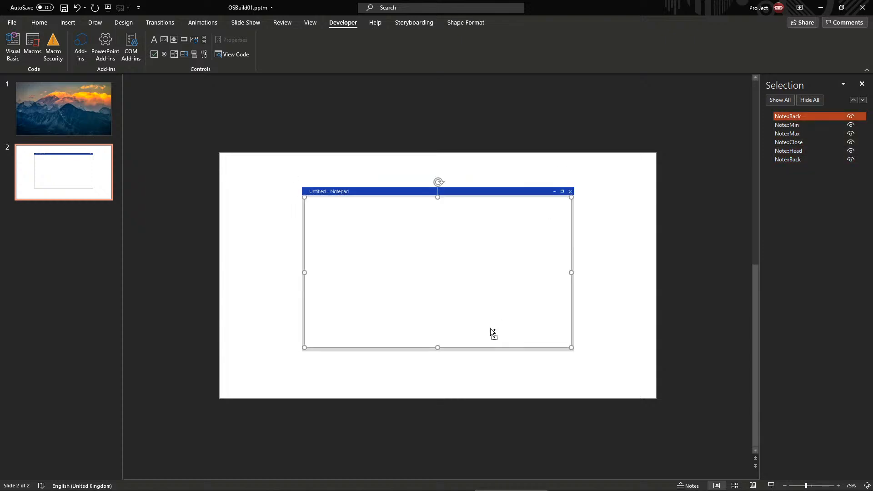
left_click_drag(468, 293, 471, 293)
left_click(476, 419)
left_click(471, 292)
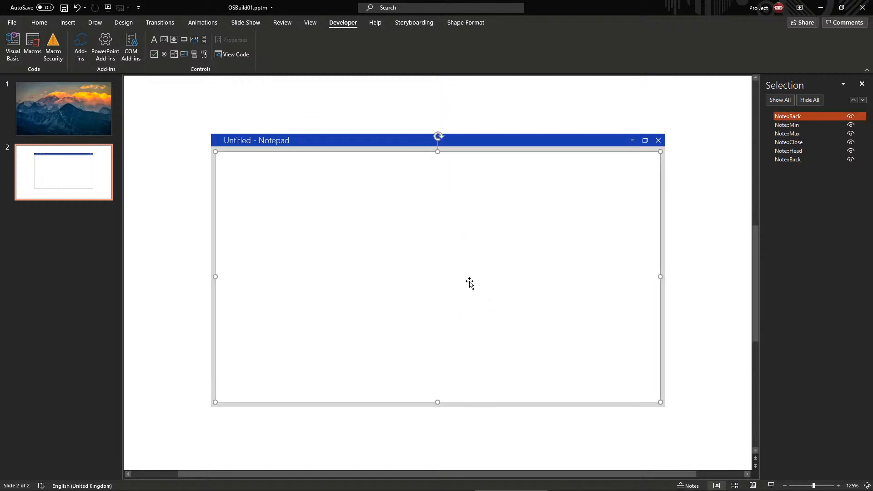
left_click(245, 113)
left_click_drag(245, 109, 377, 116)
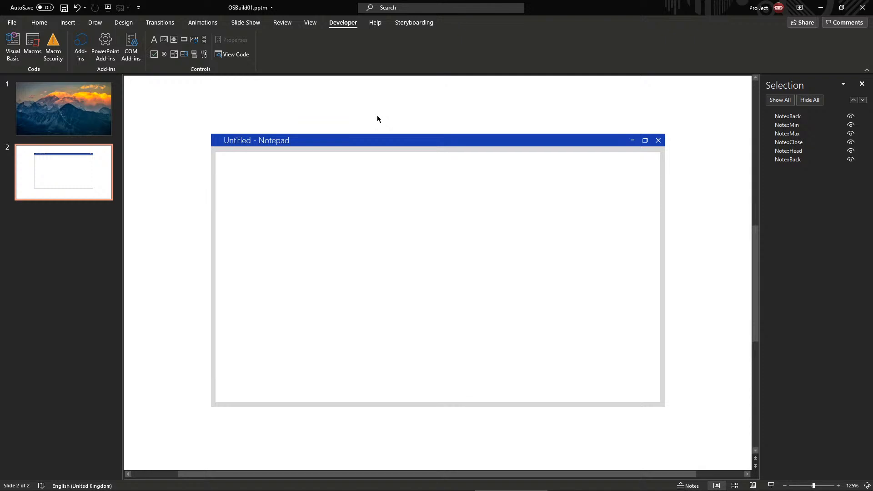
left_click_drag(676, 123, 706, 109)
Marquee-select the six Notepad shapes on slide 2, checking the Note::Head and button selections
left_click_drag(703, 109, 199, 442)
left_click(197, 444)
scroll(201, 442, "down", 1)
scroll(202, 444, "down", 2)
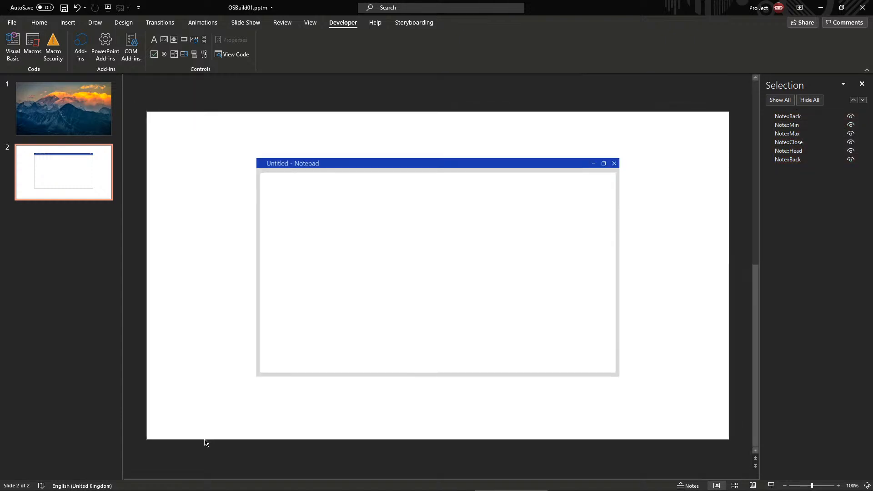
scroll(203, 442, "up", 2)
scroll(204, 442, "down", 2)
left_click_drag(207, 125, 276, 129)
left_click(690, 405)
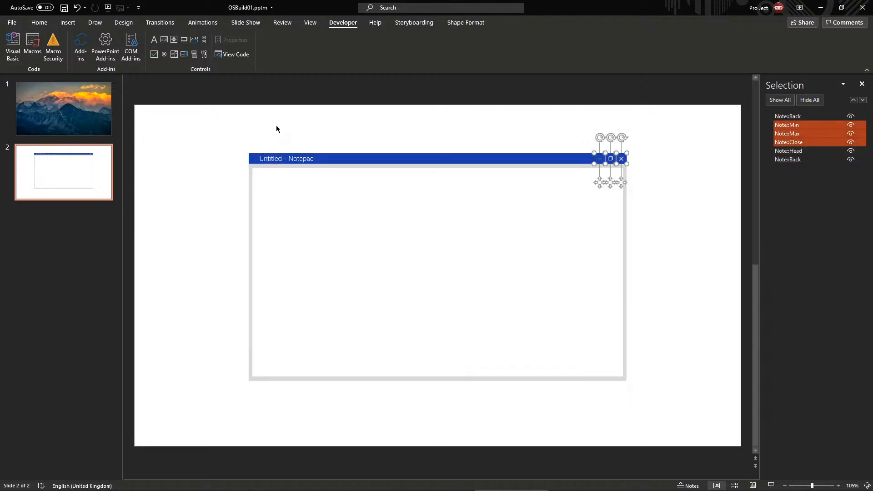
left_click(563, 119)
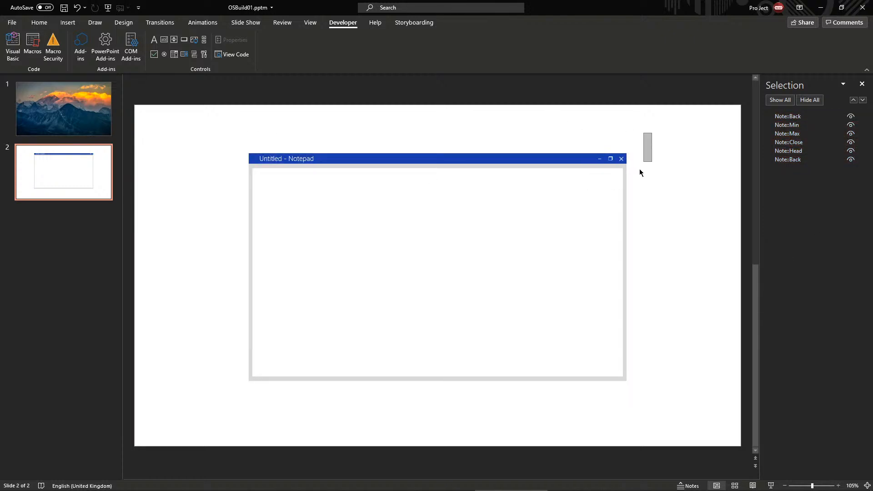
left_click_drag(639, 173, 208, 415)
left_click(275, 124)
left_click_drag(223, 139, 674, 392)
left_click(674, 391)
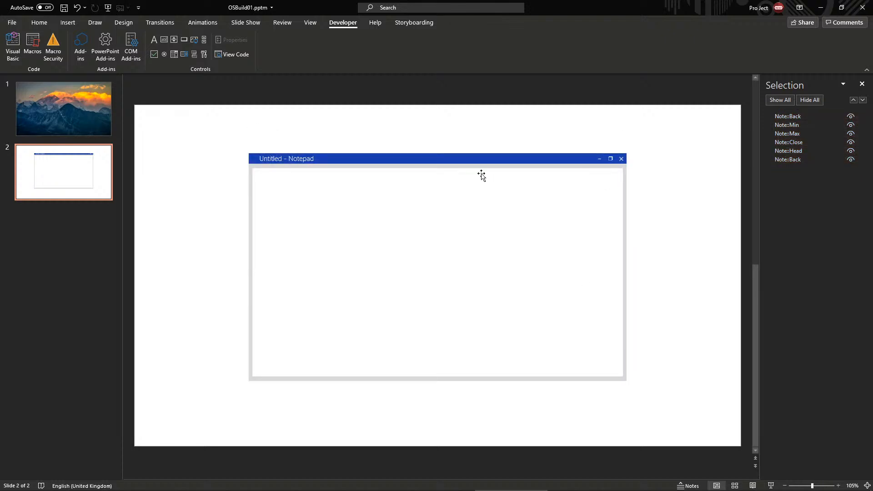
left_click(439, 157)
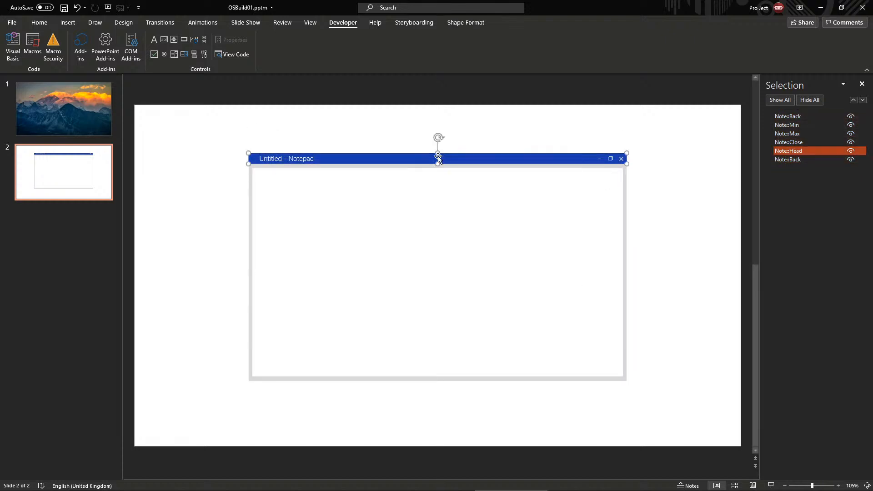
left_click(221, 118)
mouse_move(221, 116)
left_mouse_down()
mouse_move(604, 324)
mouse_move(692, 446)
mouse_move(657, 399)
mouse_move(292, 166)
mouse_move(215, 138)
mouse_move(598, 337)
mouse_move(683, 408)
mouse_move(261, 128)
mouse_move(238, 129)
mouse_move(673, 433)
mouse_move(214, 97)
mouse_move(220, 122)
left_mouse_up()
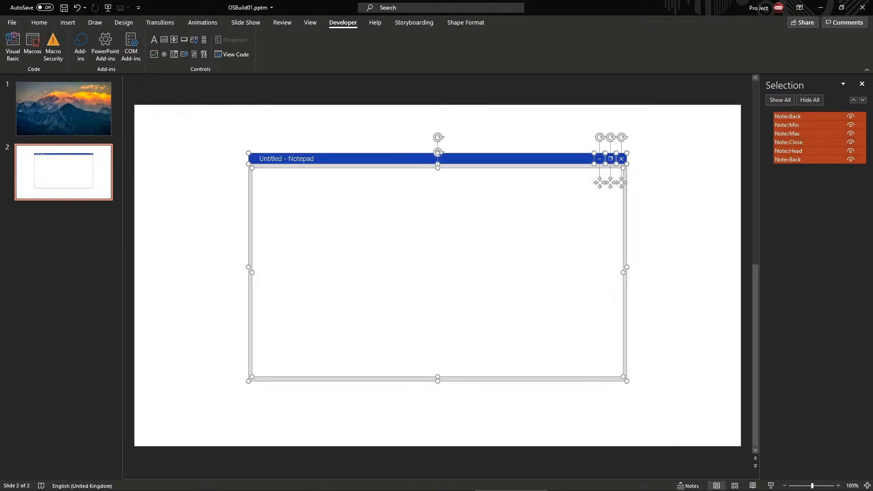
key("alt+Tab")
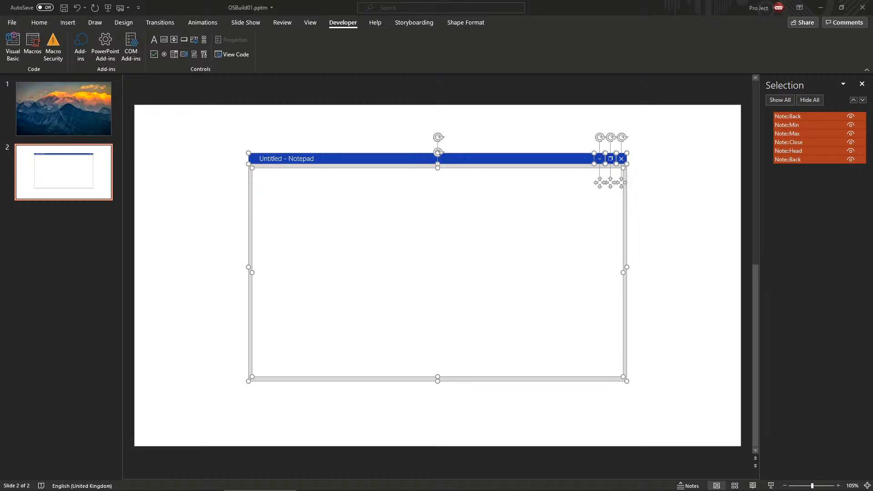
Reposition the six Notepad window shapes slightly up and left on the slide
left_click_drag(652, 139, 179, 446)
left_click_drag(361, 158, 413, 146)
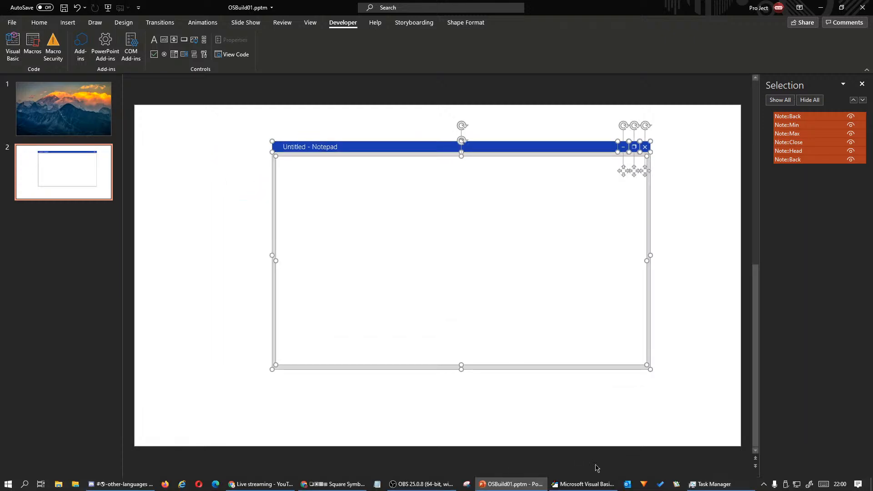
left_click_drag(238, 121, 225, 107)
left_click_drag(366, 146, 341, 158)
left_click(375, 140)
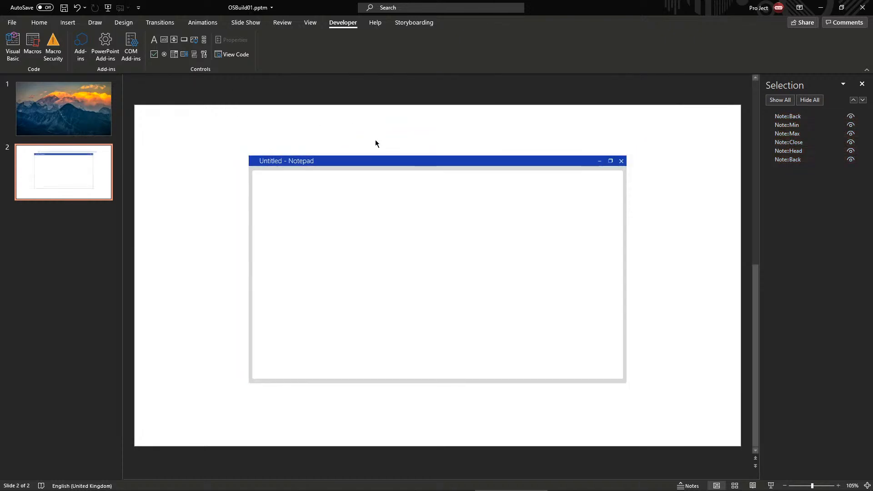
Reselect all six Notepad window shapes after checking the body panel and title bar
left_click_drag(238, 139, 672, 405)
left_click(658, 383)
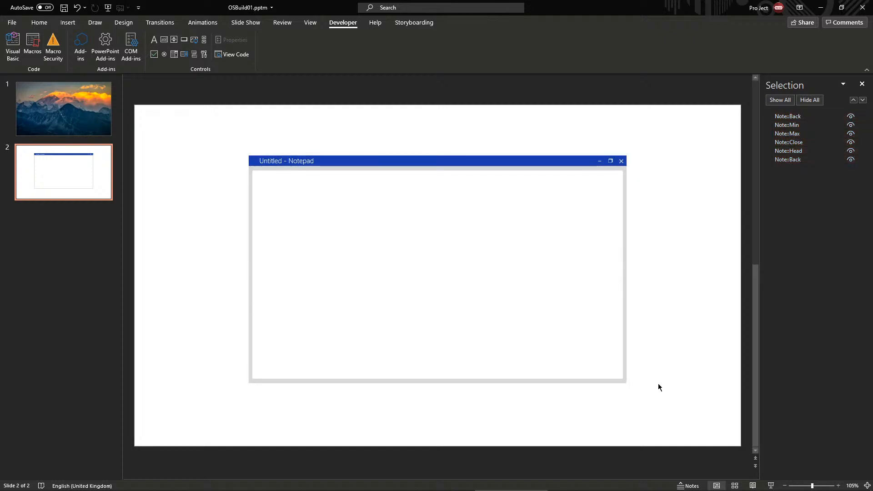
left_click(409, 278)
scroll(410, 278, "up", 4)
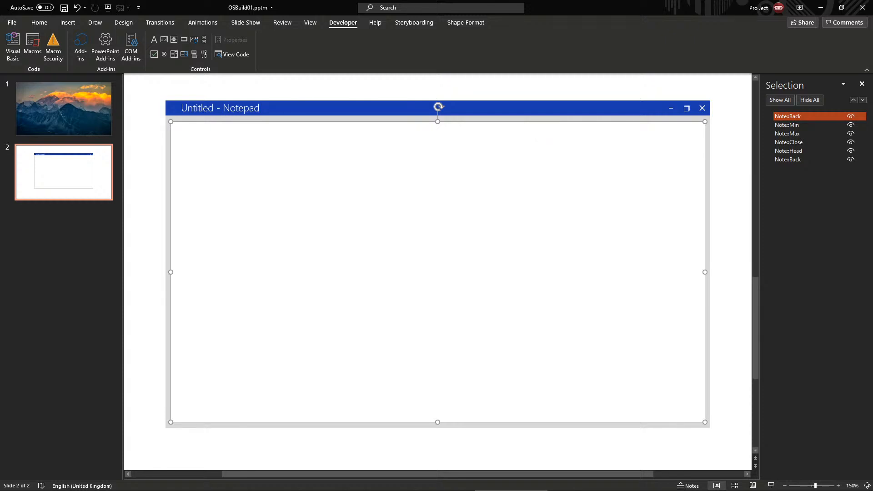
key("alt+Tab")
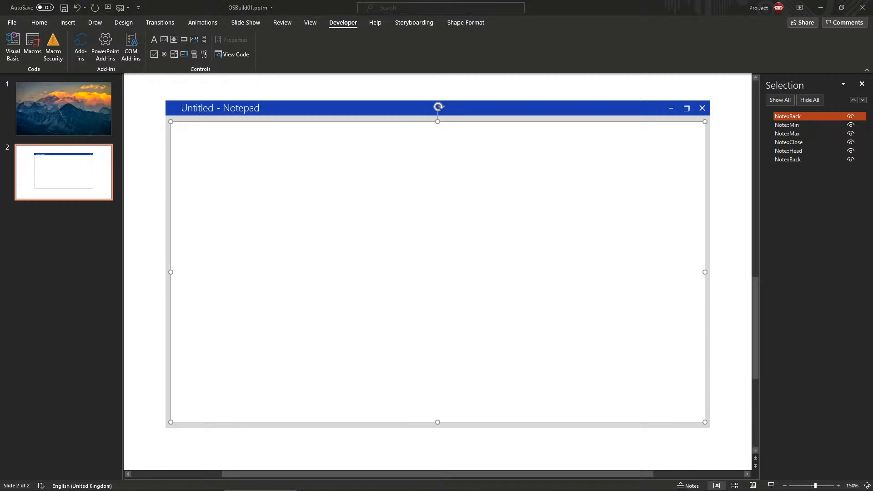
left_click(478, 96)
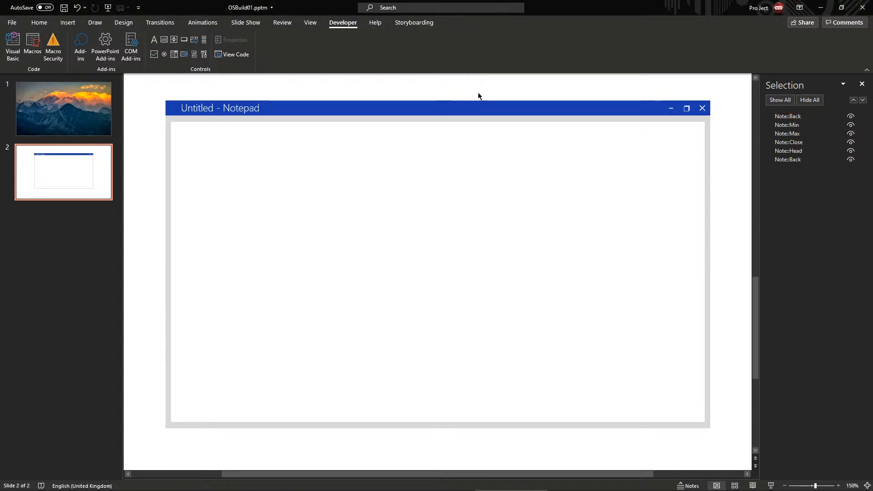
left_click(269, 109)
left_click(268, 93)
mouse_move(145, 93)
left_mouse_down()
mouse_move(366, 180)
mouse_move(739, 450)
mouse_move(176, 90)
mouse_move(140, 80)
left_mouse_up()
left_click(722, 447)
left_click(148, 96)
left_click_drag(154, 112, 721, 450)
left_click(716, 400)
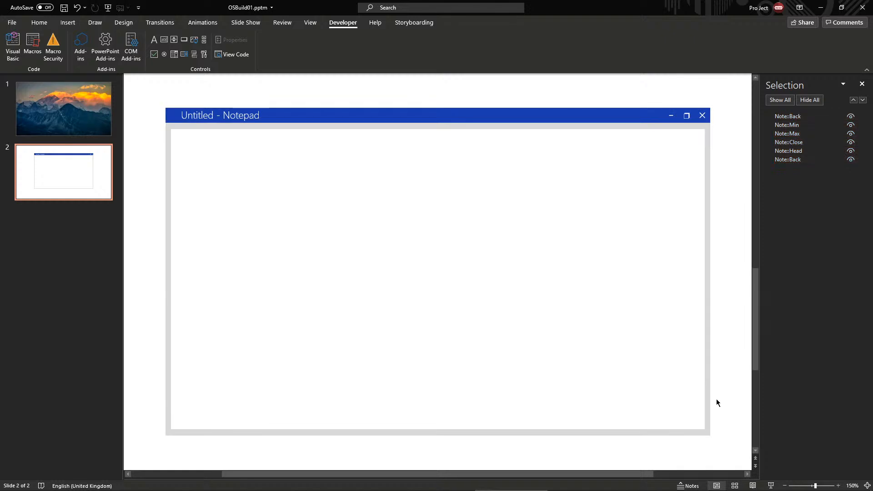
left_click(483, 272)
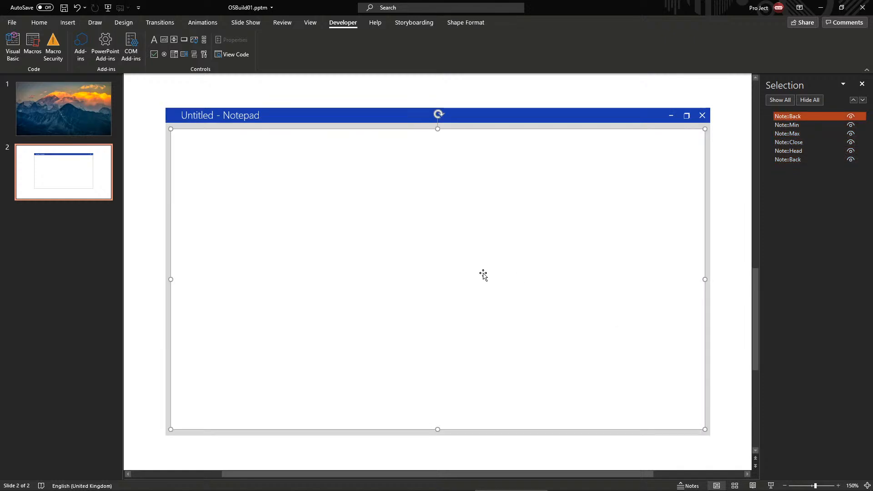
scroll(517, 223, "down", 5)
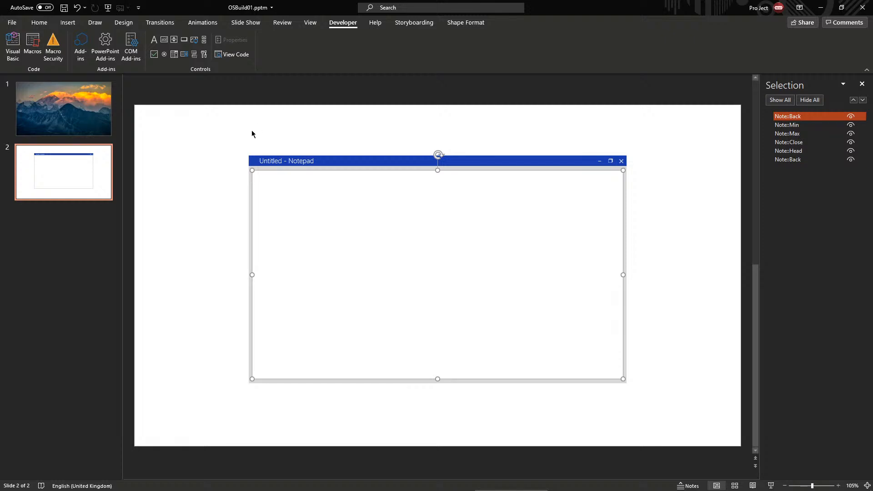
left_click_drag(252, 134, 641, 396)
Group the six shapes, rename the group 'Note', and return to slide 1
key("ctrl+g")
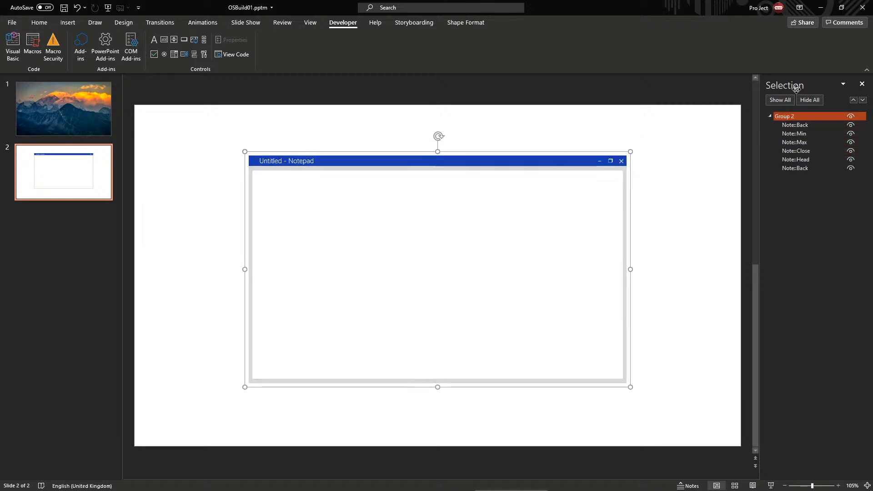
double_click(787, 117)
type("Note")
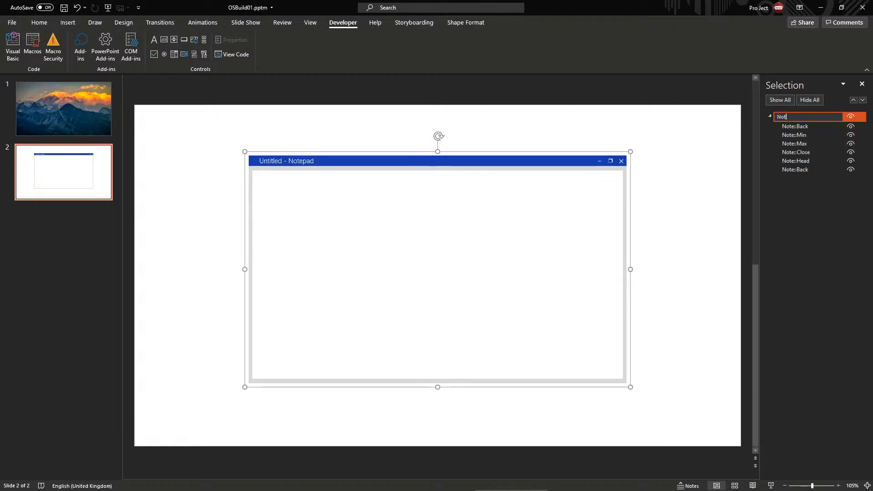
key("Return")
left_click(44, 100)
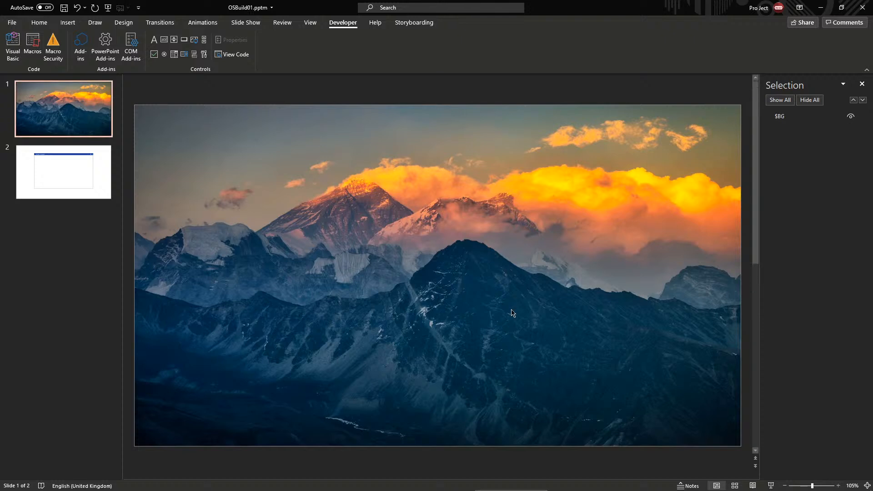
Paste a copy of the Note::Head title bar from slide 2 onto the mountain slide
left_click(427, 300)
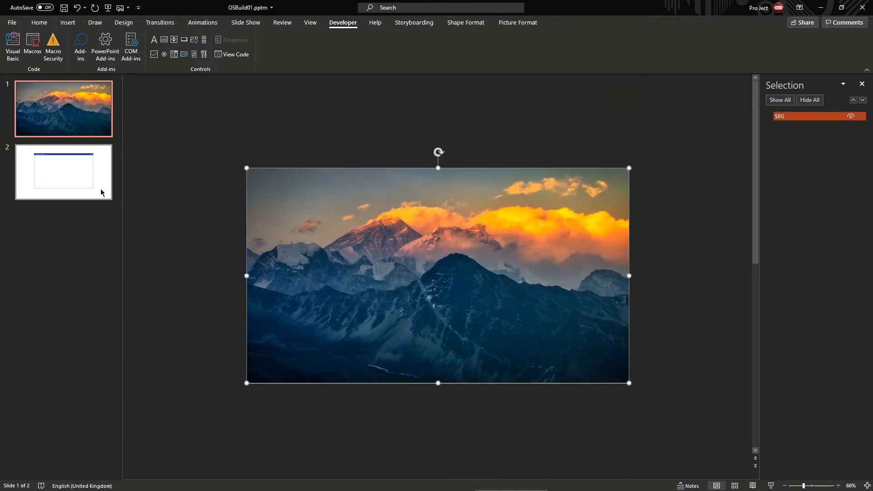
left_click(99, 189)
left_click(380, 209)
left_click(399, 202)
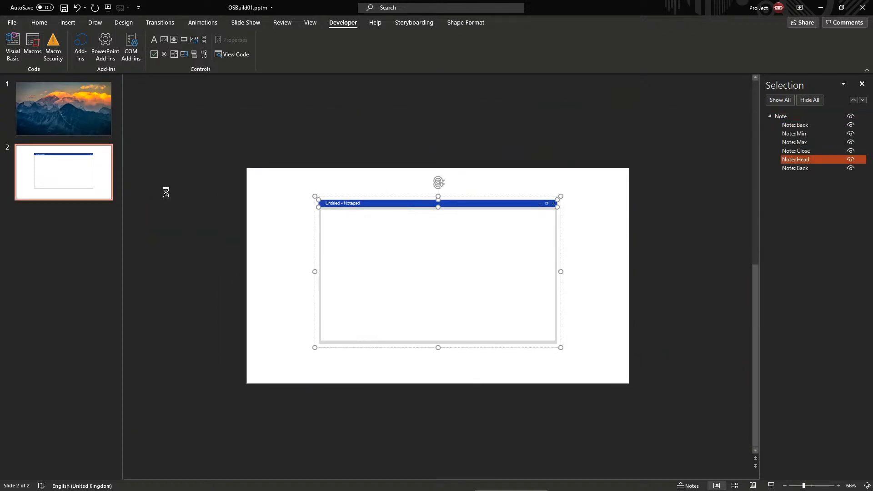
left_click(78, 132)
key("ctrl+v")
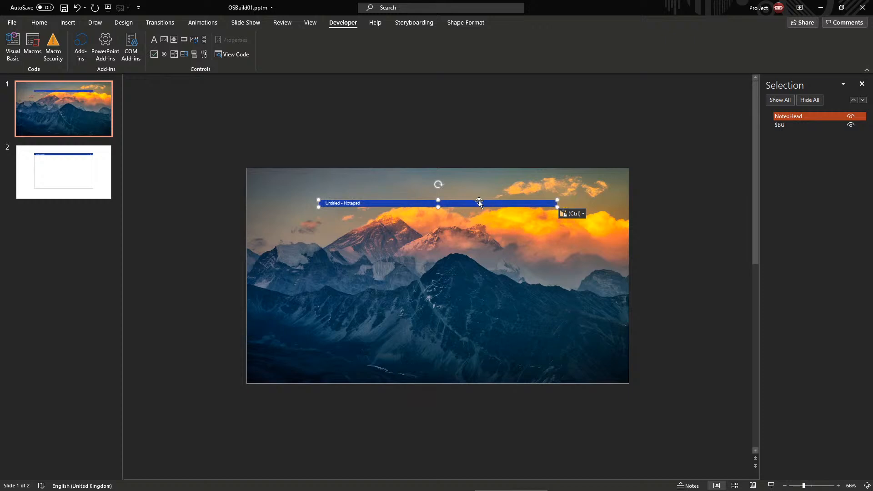
Move the pasted bar to the slide bottom and stretch it to full slide width
left_click_drag(478, 201, 410, 378)
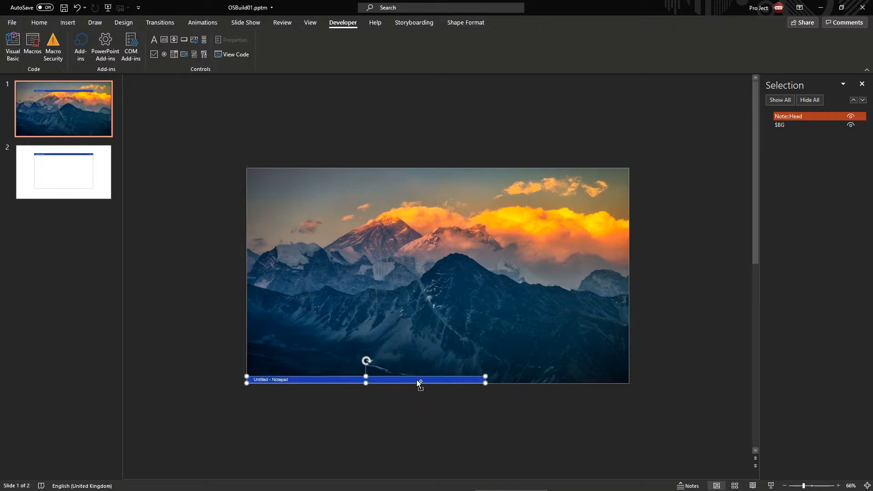
scroll(419, 385, "up", 6)
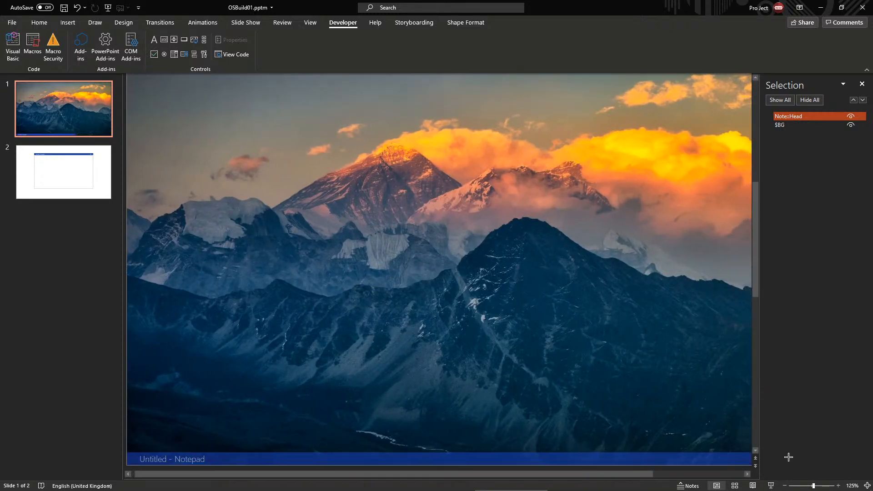
scroll(704, 452, "down", 2)
left_click_drag(617, 441, 741, 445)
left_click(668, 458)
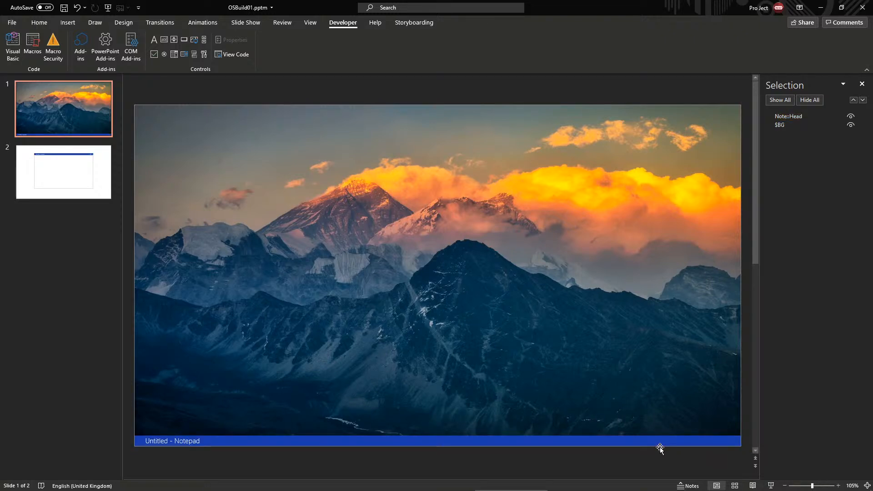
Delete the bar's 'Untitled - Notepad' caption and make the bar slightly taller
left_click(322, 447)
left_click(316, 439)
key("ctrl+a")
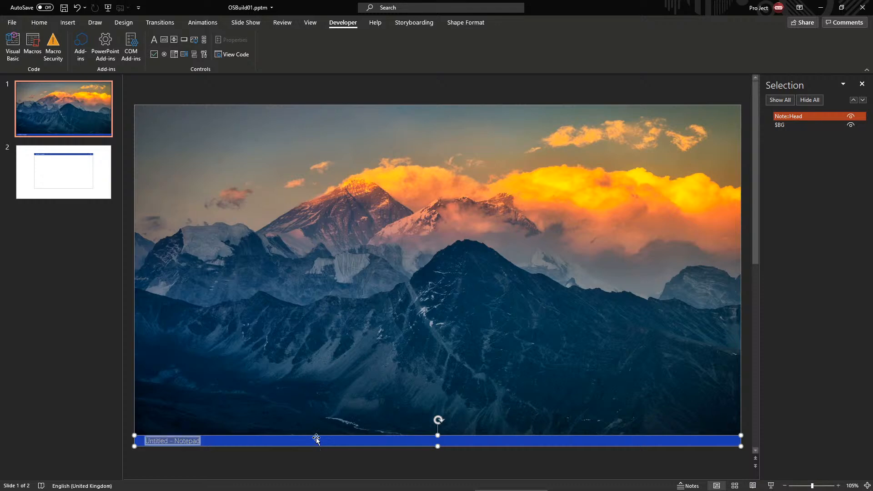
key("BackSpace")
scroll(505, 444, "up", 15)
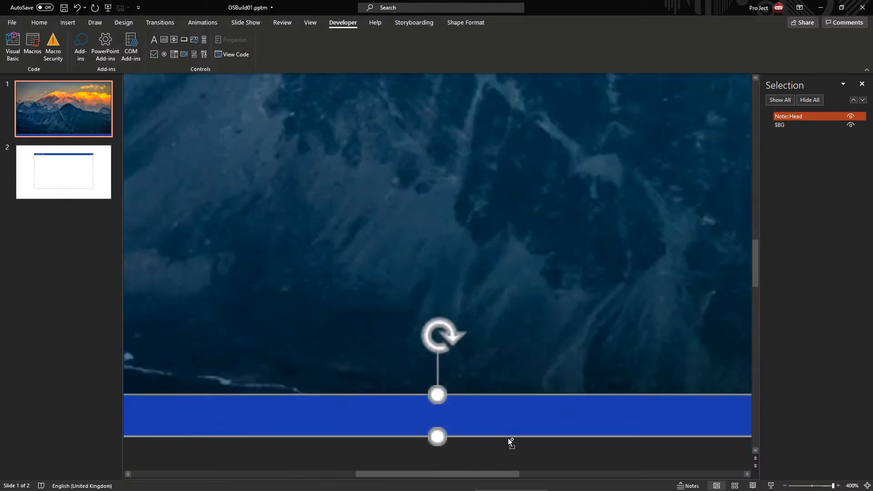
left_click_drag(439, 395, 440, 395)
scroll(444, 414, "down", 15)
scroll(443, 411, "up", 3)
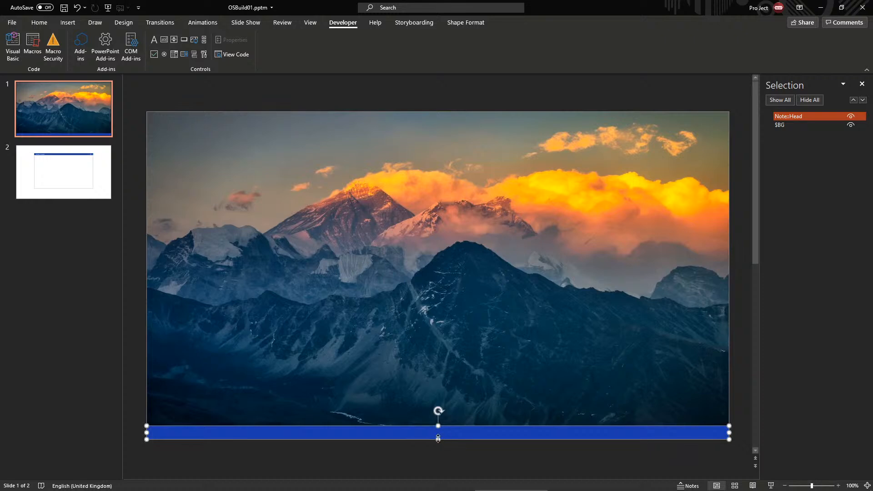
left_click(285, 442)
left_click(286, 436)
left_click(351, 113)
Draw an orange trapezoid over the mountains and rotate it 90° onto its side
left_click(39, 22)
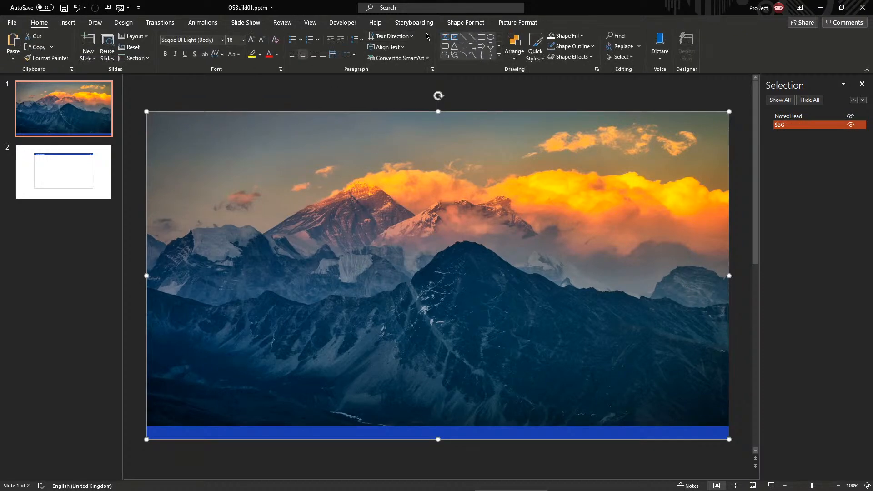
left_click(499, 55)
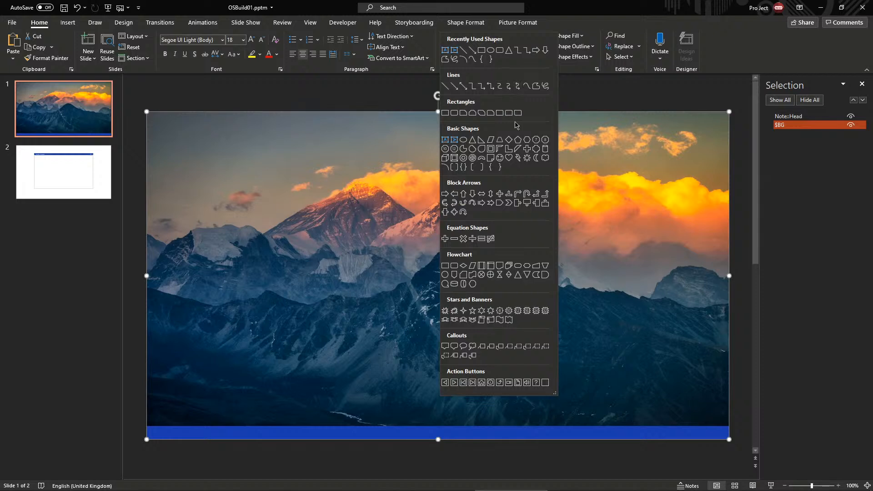
left_click(499, 139)
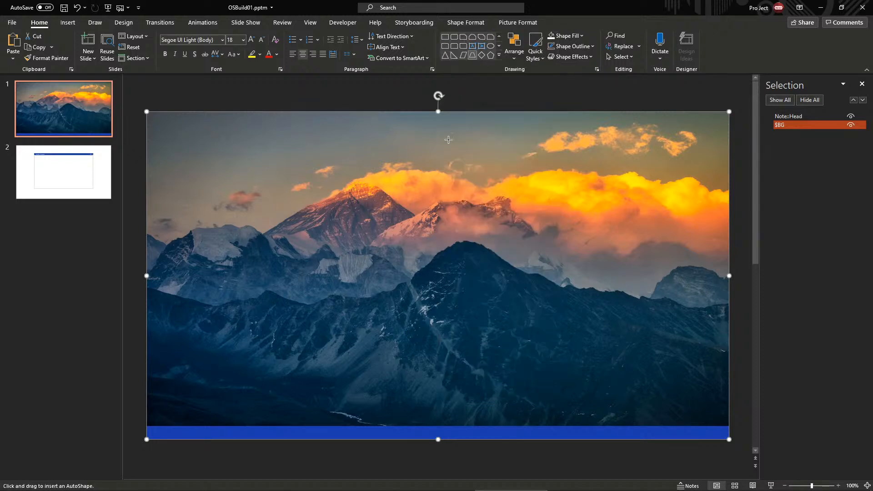
left_click_drag(358, 160, 481, 257)
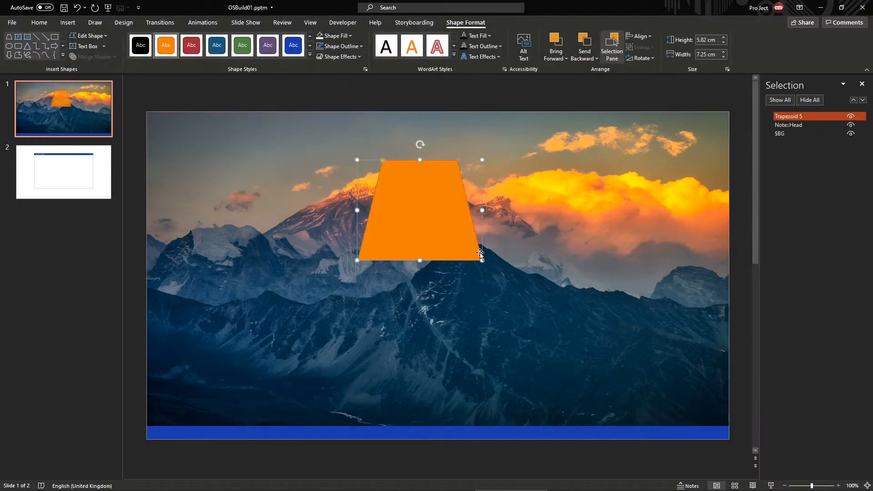
key("alt+Left")
key("alt+Left")
key("alt+Left")
key("alt+Left")
key("alt+Left")
key("alt+Left")
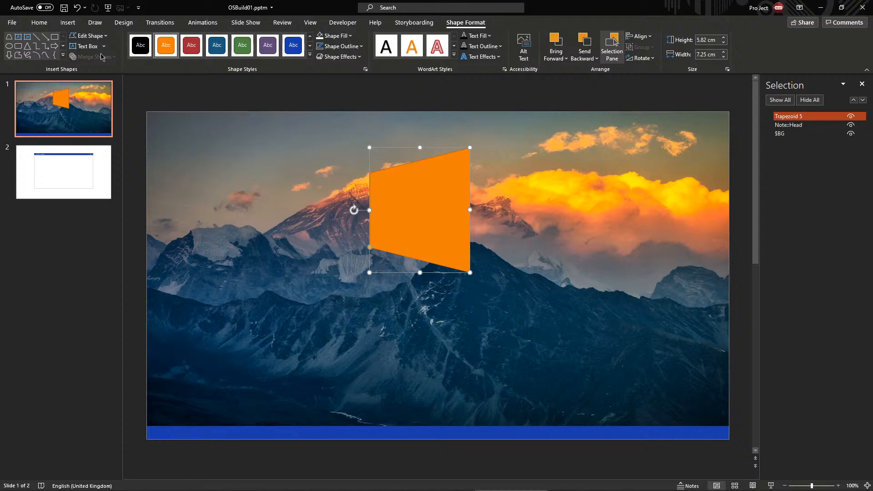
Add a thin-armed orange plus sign centred on the trapezoid
left_click(63, 55)
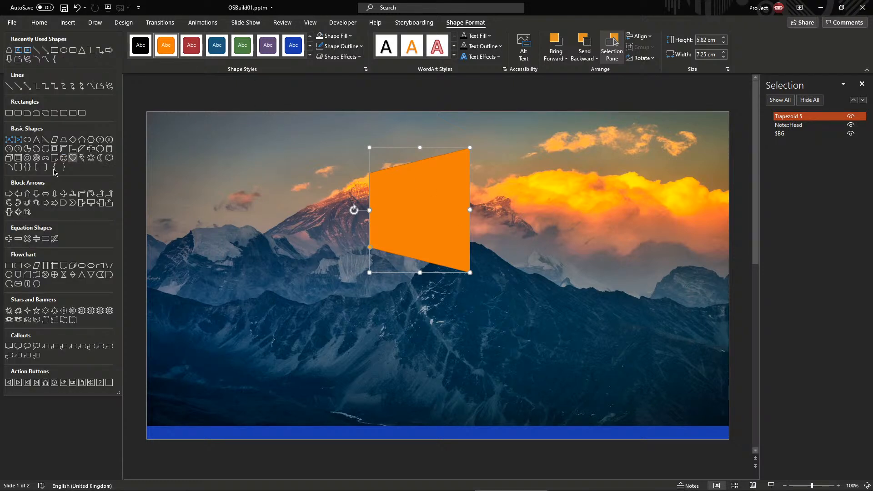
left_click(9, 239)
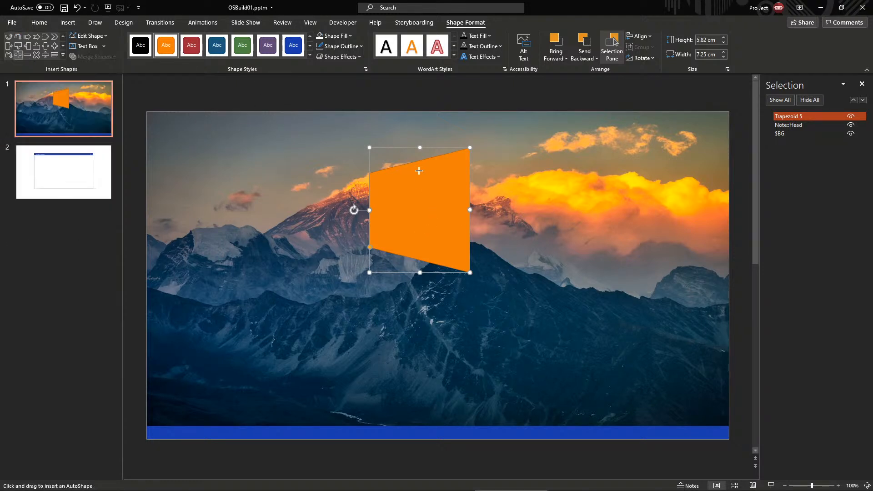
left_click_drag(377, 142, 421, 221)
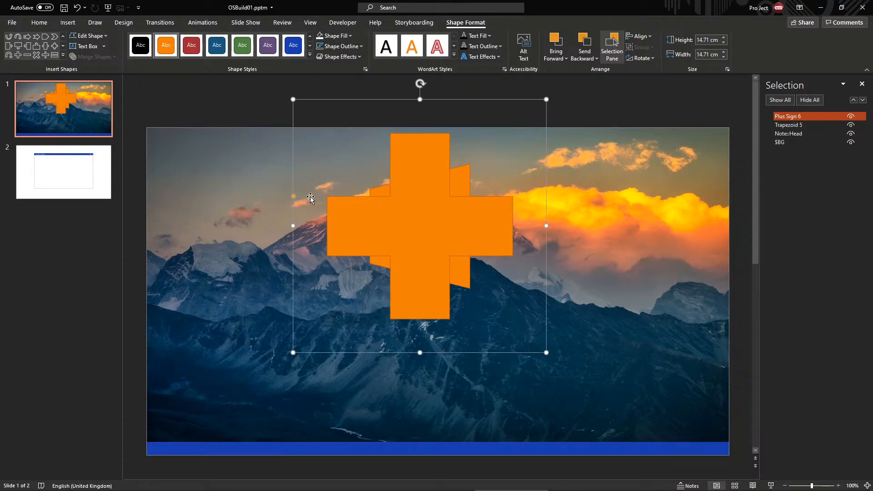
left_click_drag(293, 196, 295, 206)
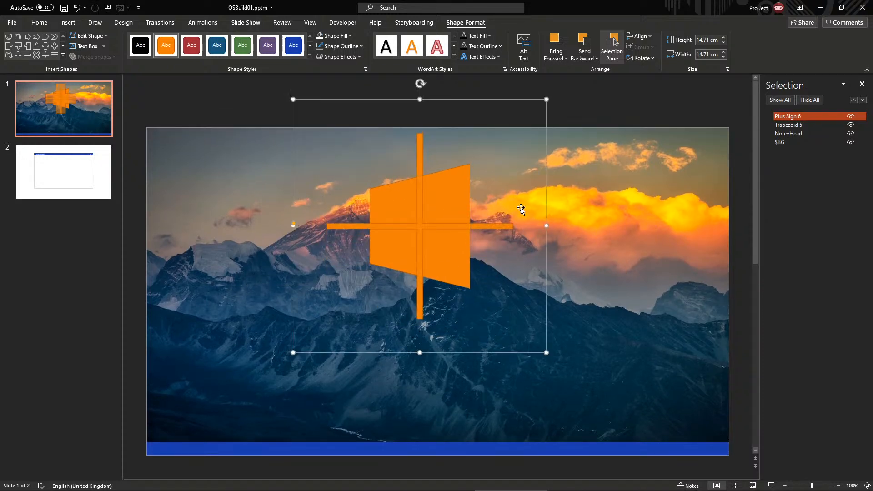
left_click_drag(483, 221, 474, 222)
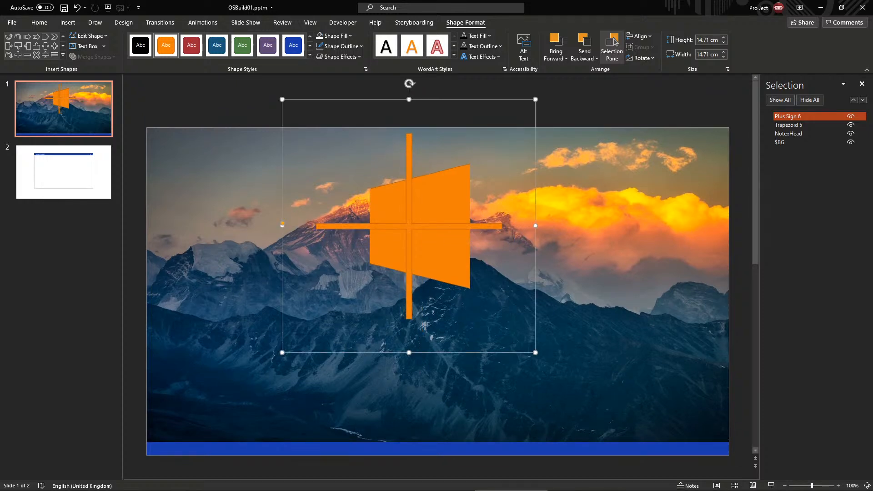
key("alt+Tab")
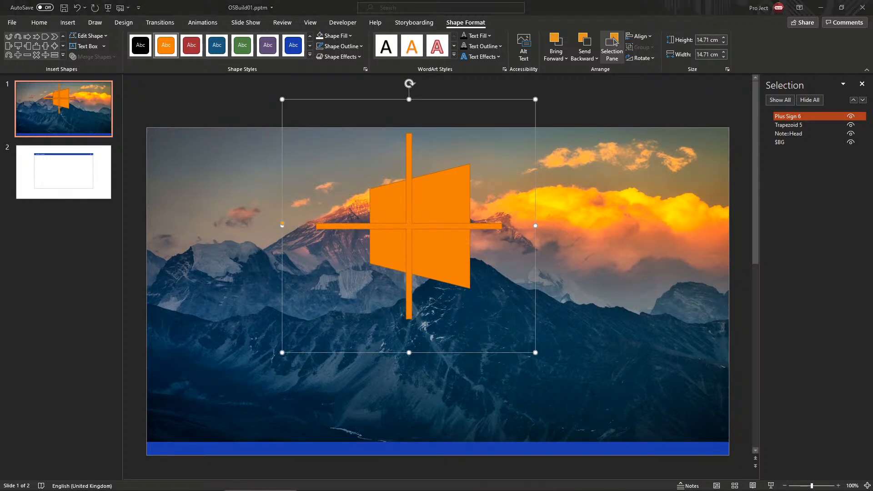
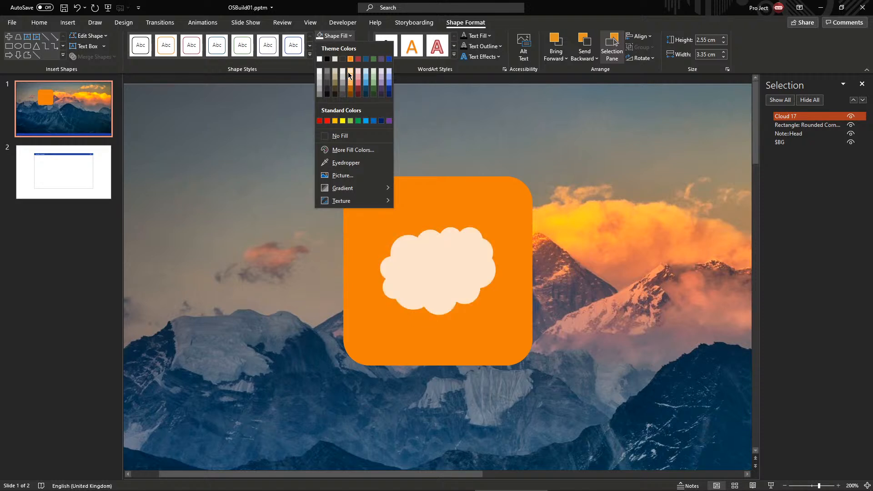
Fill the cloud light peach, enlarge it to 3.26 × 4.29 cm, and bring up the WordArt styles
left_click(351, 73)
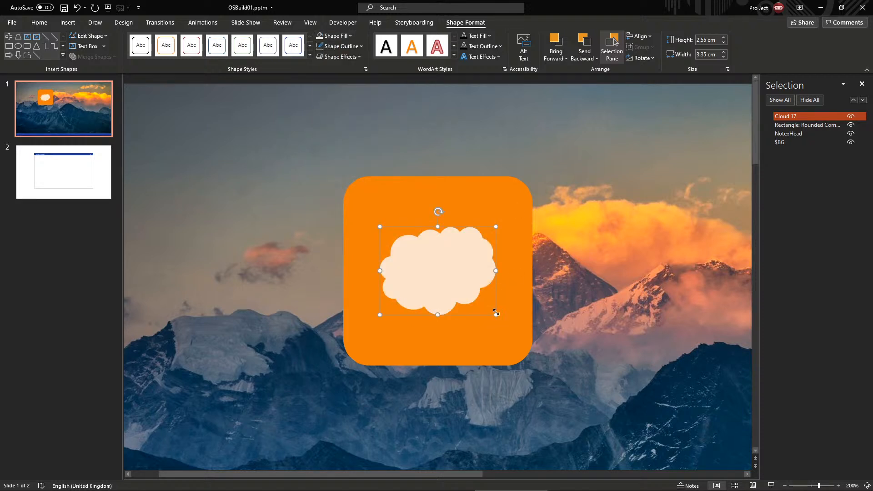
left_click_drag(498, 311, 512, 327)
left_click(544, 304)
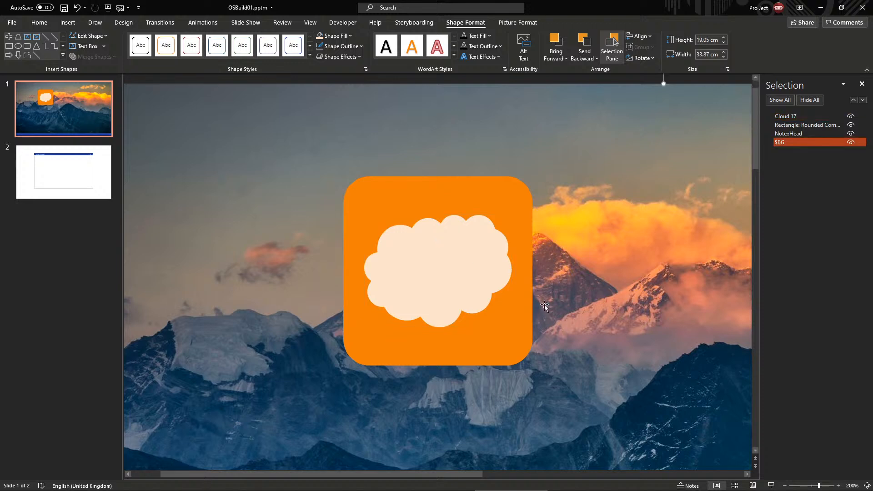
left_click(450, 256)
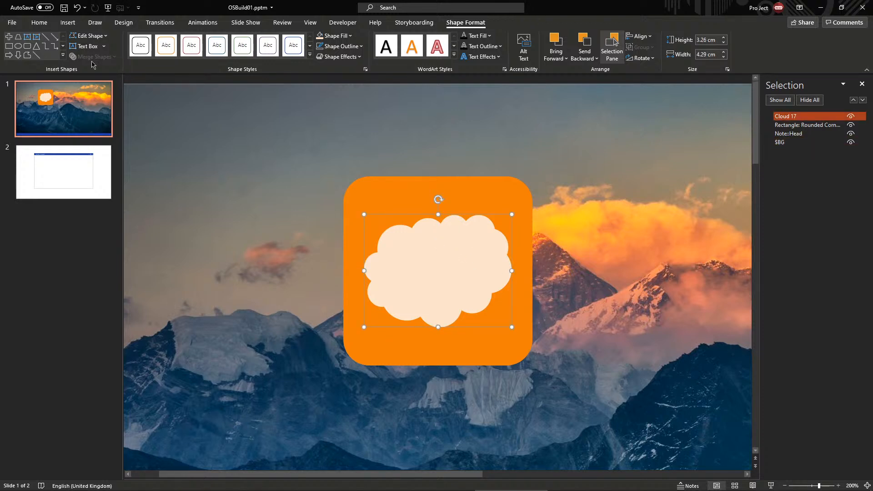
left_click(68, 22)
left_click(478, 46)
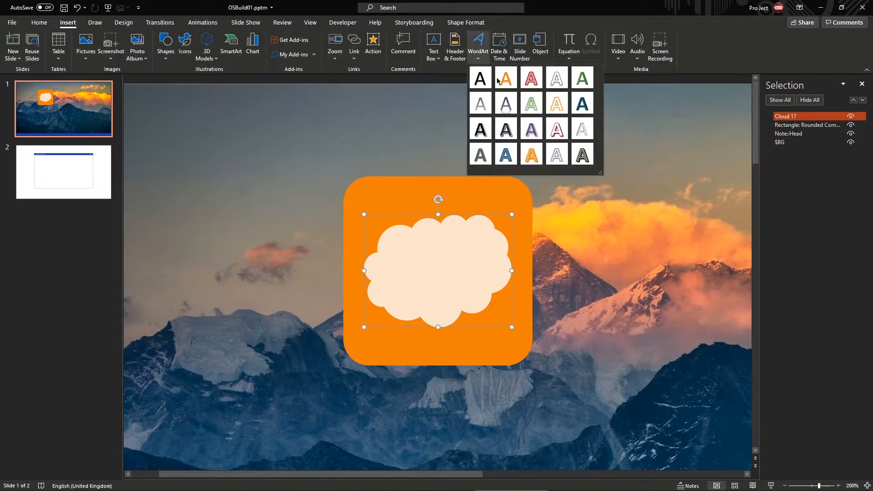
Insert a WordArt letter 'S' and move it onto the cloud's centre
left_click(498, 81)
type("S")
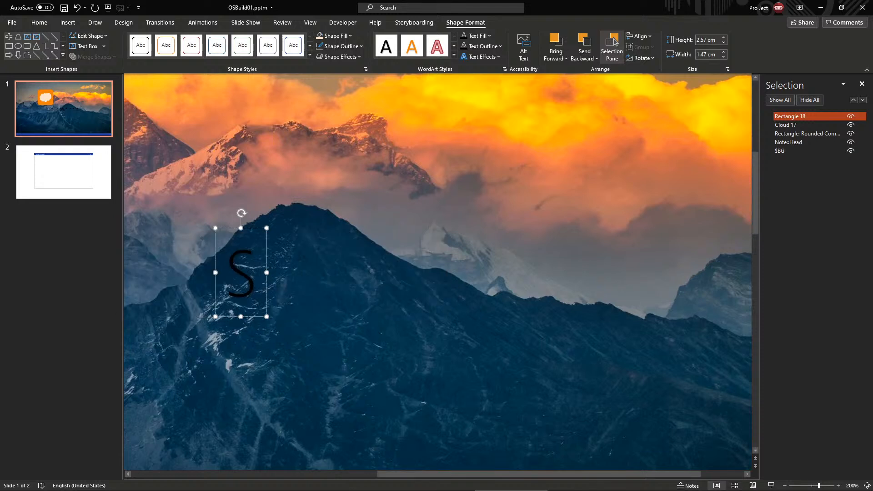
scroll(547, 226, "down", 10)
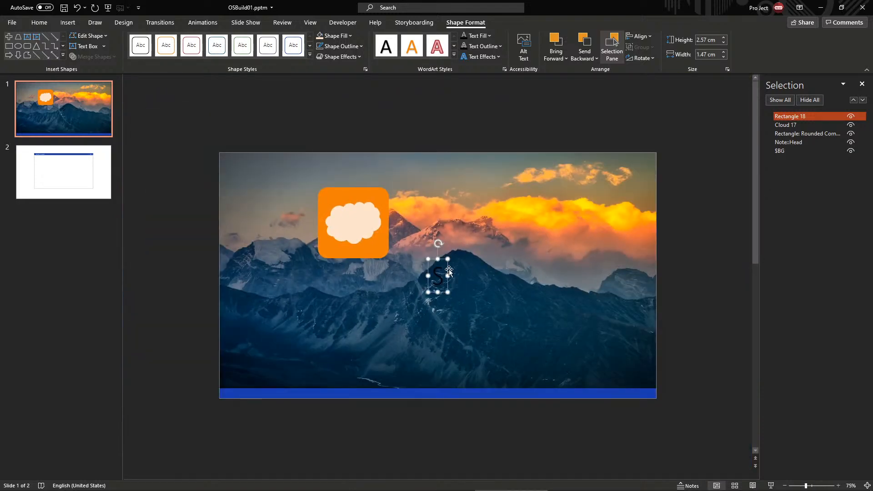
left_click_drag(443, 294, 358, 240)
scroll(359, 239, "up", 3)
scroll(360, 239, "up", 5)
Give the S a Transform warp, orange text fill and no shadow
left_click(482, 57)
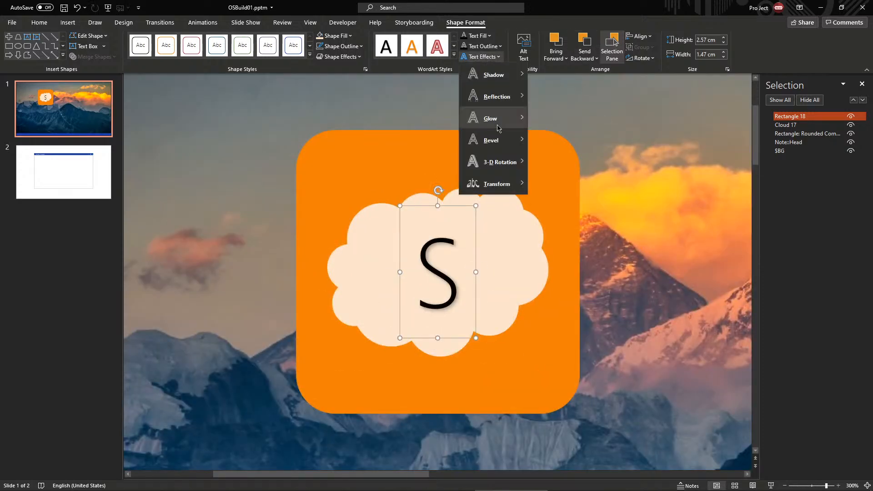
mouse_move(510, 178)
left_click(541, 264)
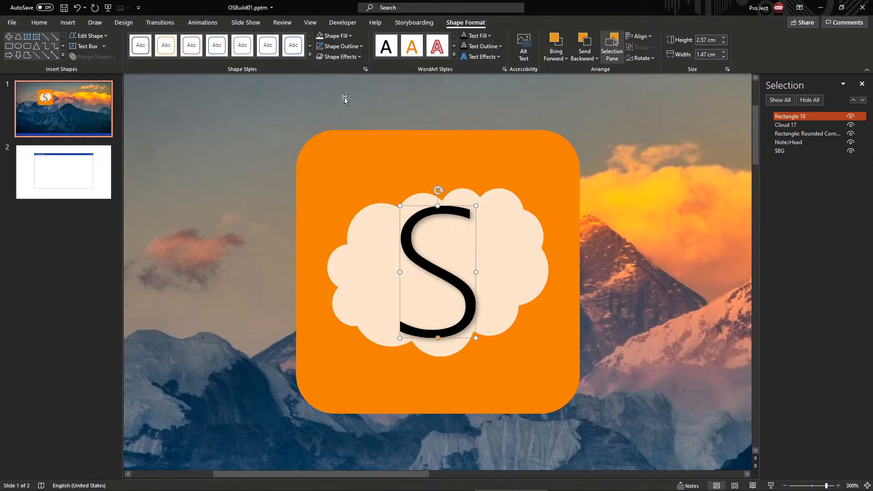
left_click(489, 36)
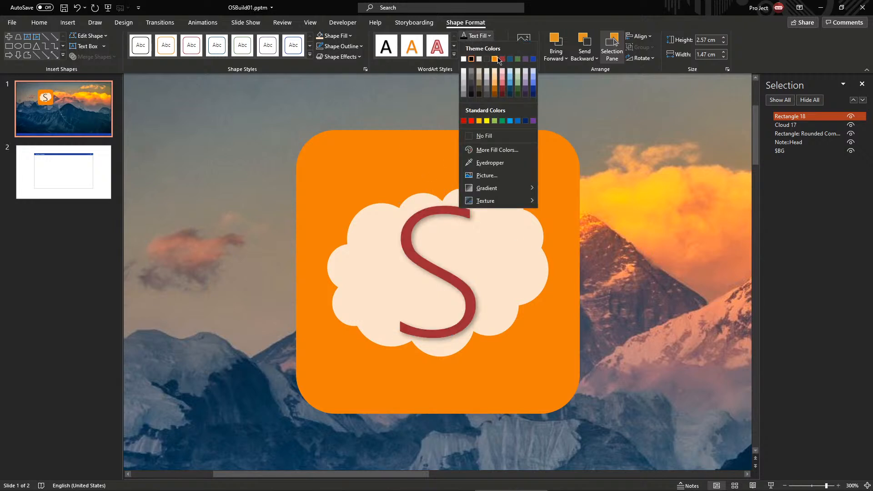
left_click(498, 60)
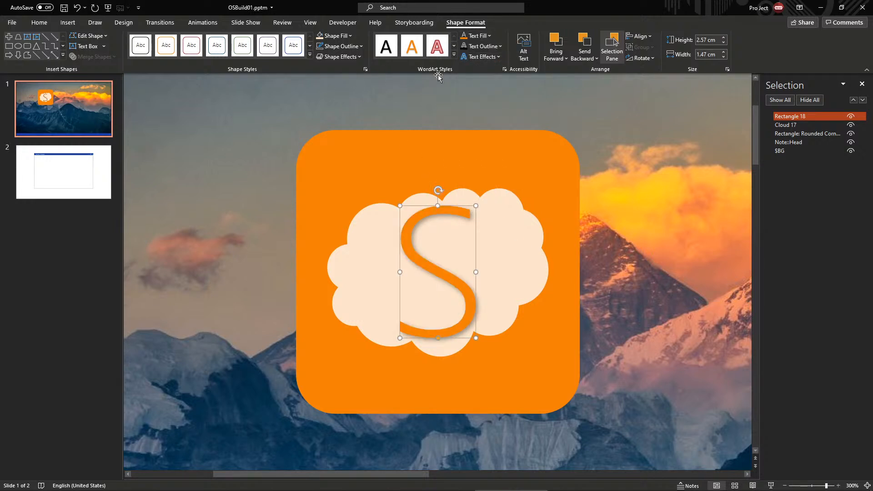
left_click(483, 46)
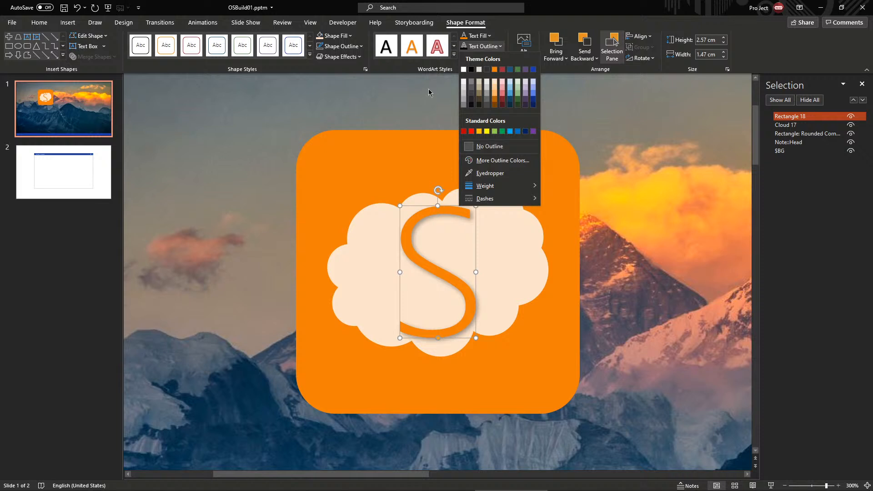
left_click(483, 56)
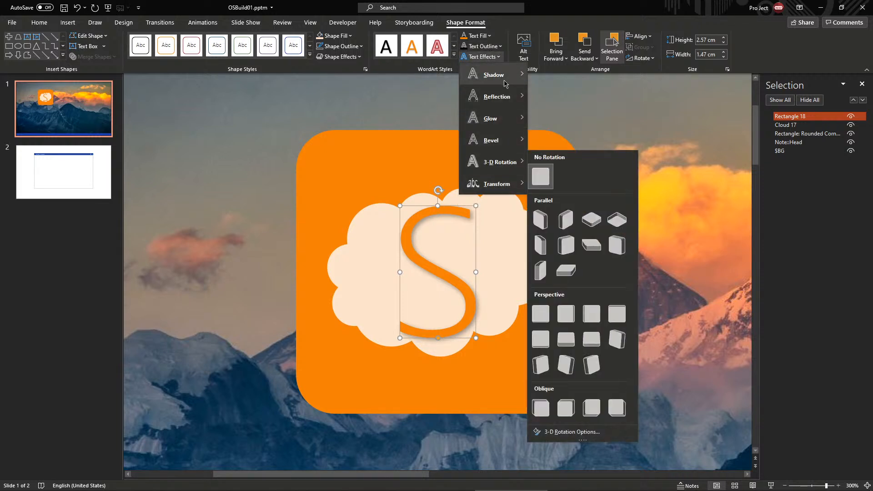
left_click(536, 84)
Resize the S taller and narrower to 4.13 × 1.78 cm
key("shift+Up")
key("shift+Up")
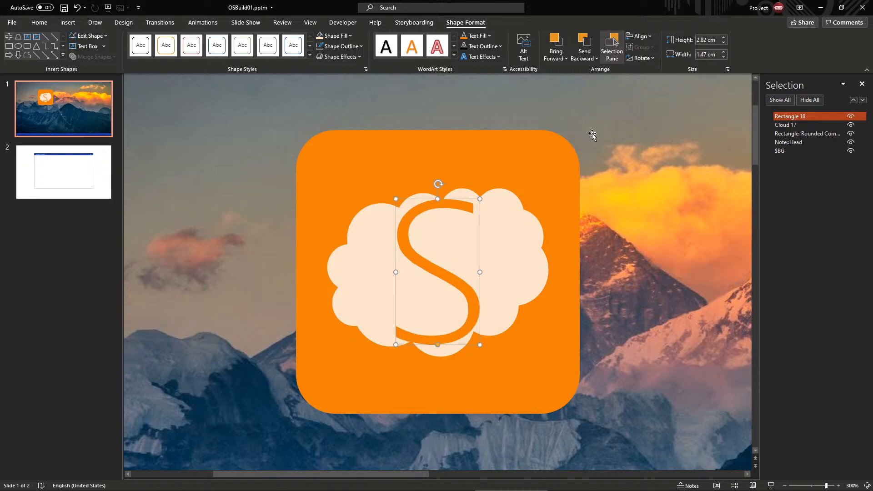
key("shift+Up")
key("shift+Up")
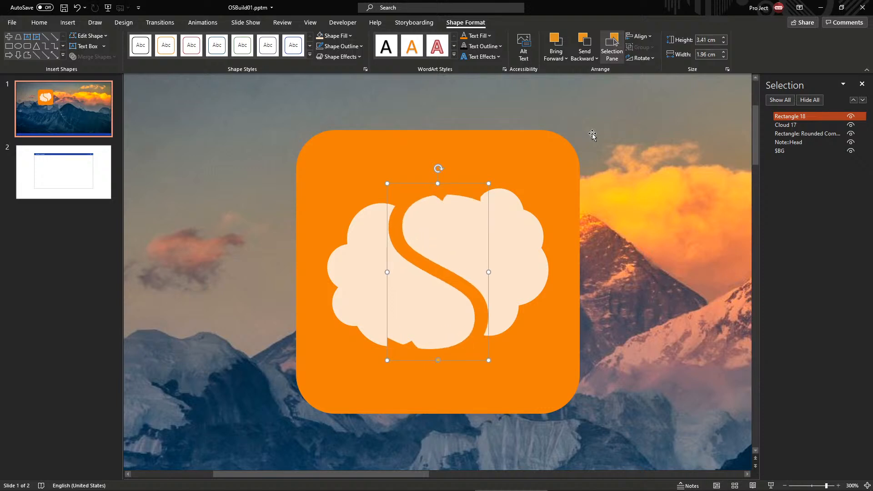
key("shift+Left")
key("shift+Up")
key("shift+Up")
key("shift+Up")
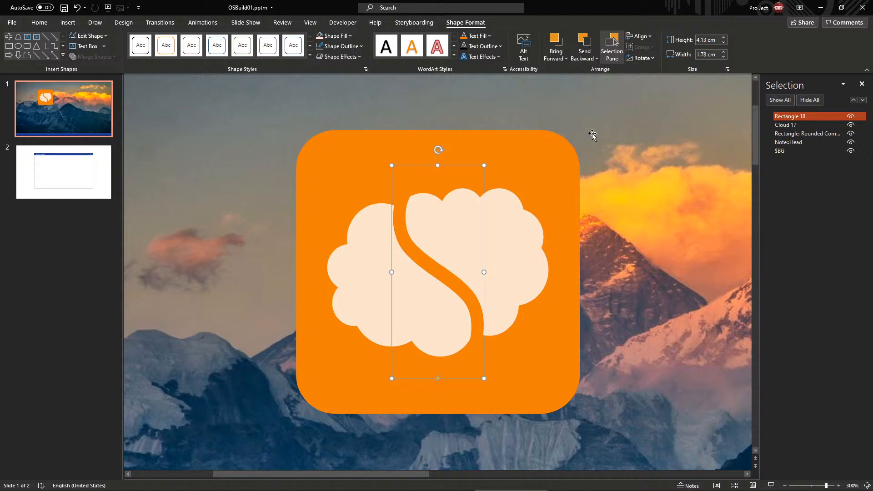
left_click(559, 214)
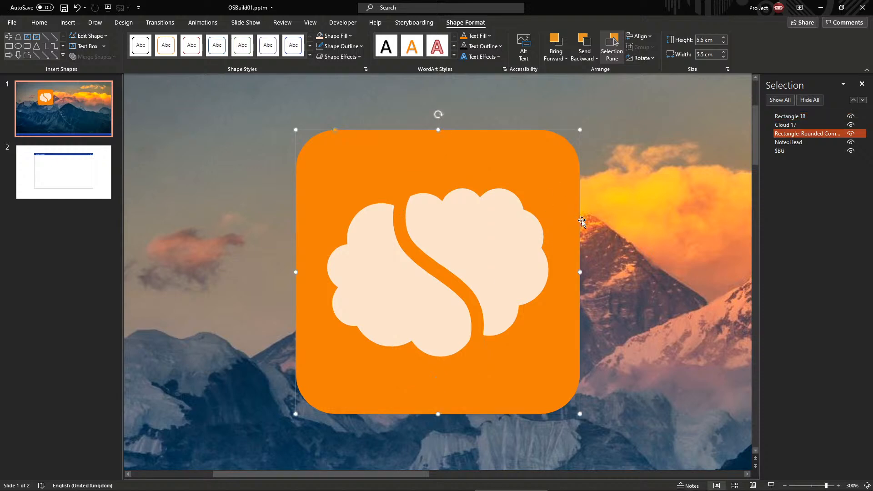
Group the orange square, cloud and S into one icon
scroll(615, 220, "down", 5)
scroll(615, 220, "down", 2)
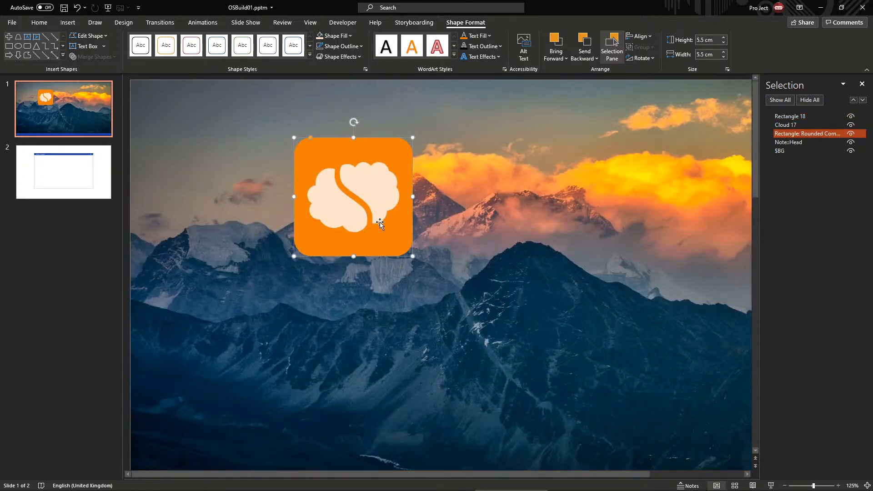
left_click(367, 219)
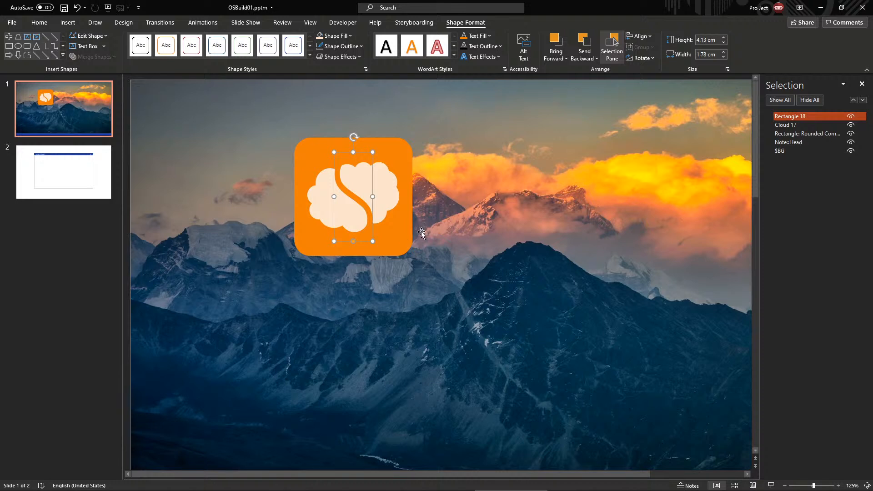
left_click(399, 271)
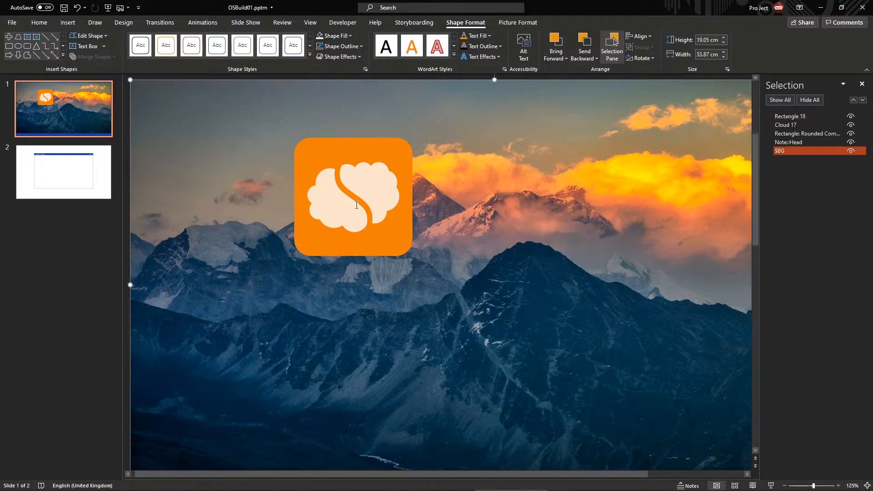
left_click_drag(278, 78, 455, 318)
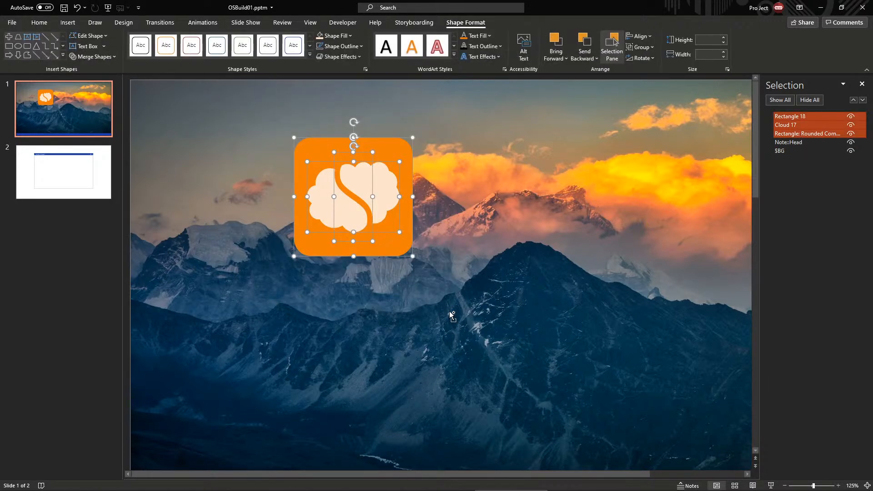
key("ctrl+g")
Duplicate the rounded square, set the copy to 100% transparency, and align it over the icon
left_click(387, 246)
key("ctrl+f")
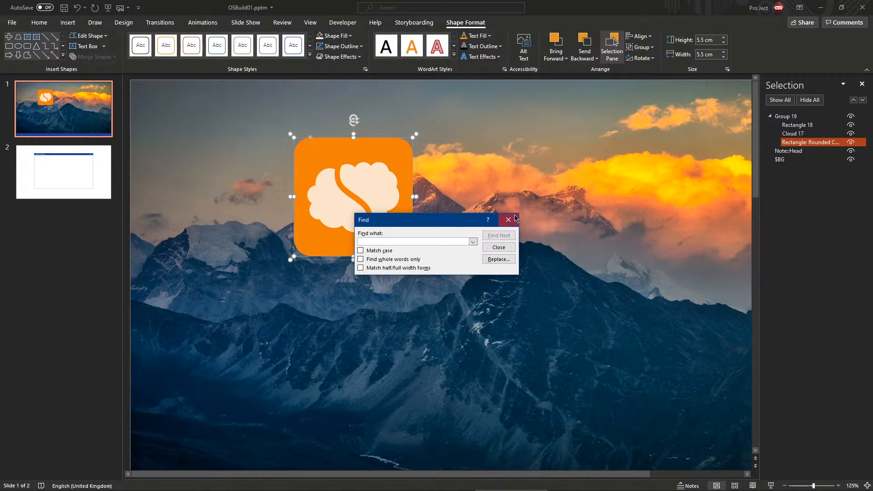
left_click(512, 220)
key("ctrl+d")
right_click(360, 217)
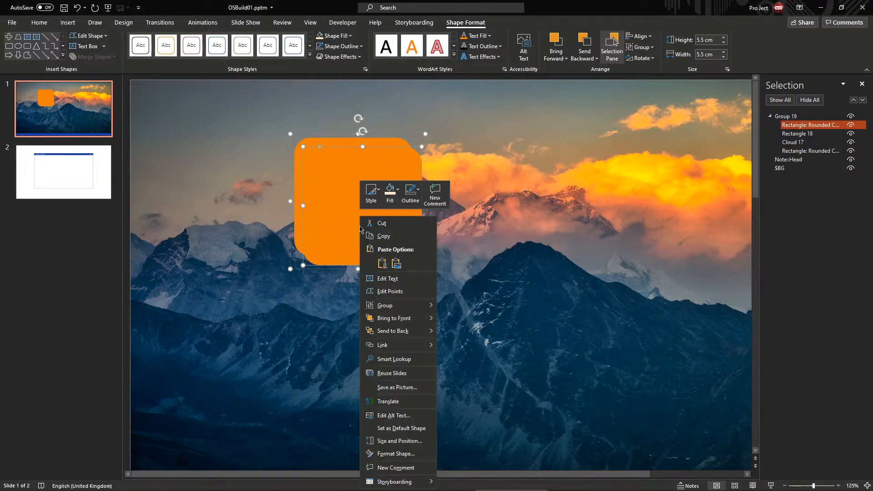
left_click(396, 454)
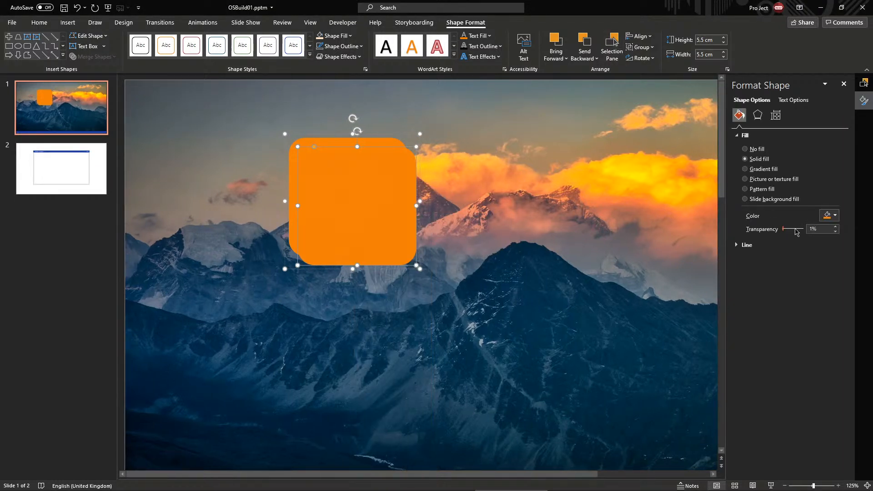
left_click_drag(784, 230, 803, 229)
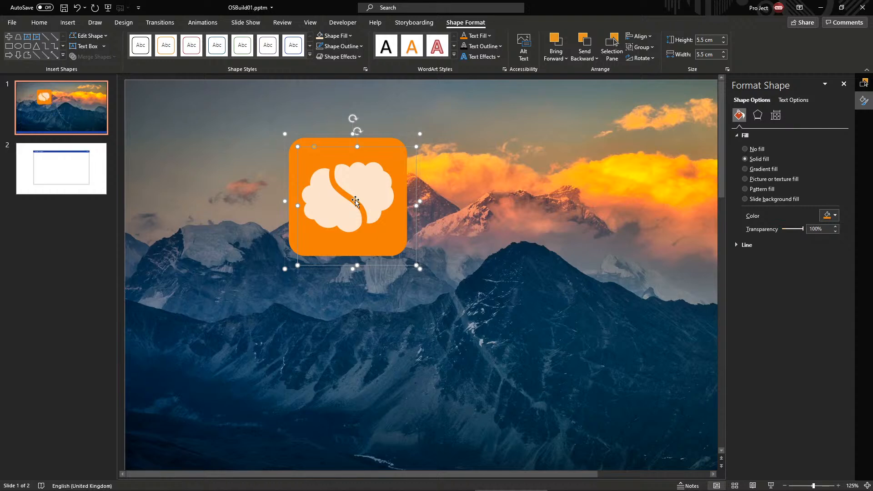
left_click_drag(357, 205, 347, 194)
left_click(473, 328)
left_click(356, 194)
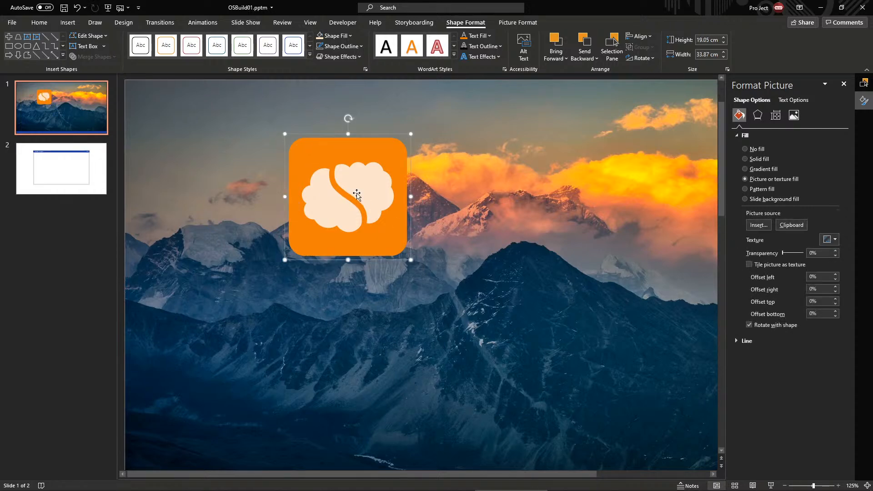
Move the orange icon onto the blue bar's left end and shrink it to 0.59 cm
scroll(344, 274, "down", 7)
left_click_drag(344, 274, 290, 362)
scroll(290, 362, "up", 10)
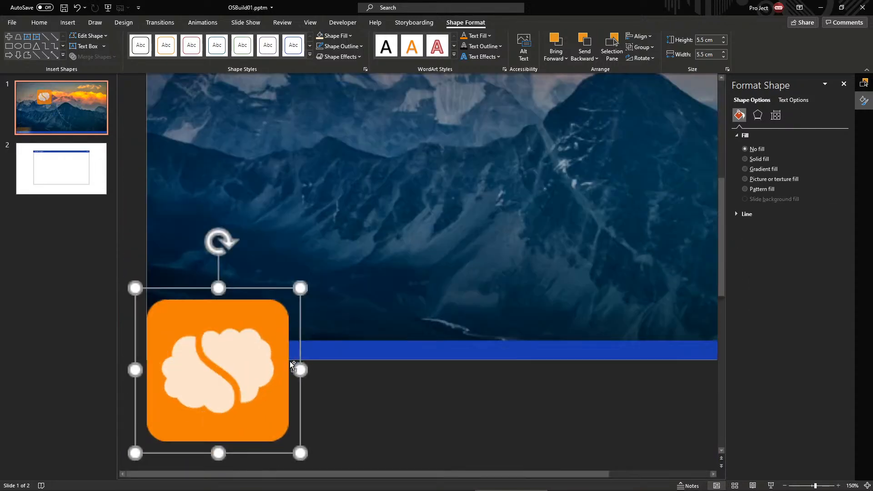
left_click_drag(280, 460, 171, 352)
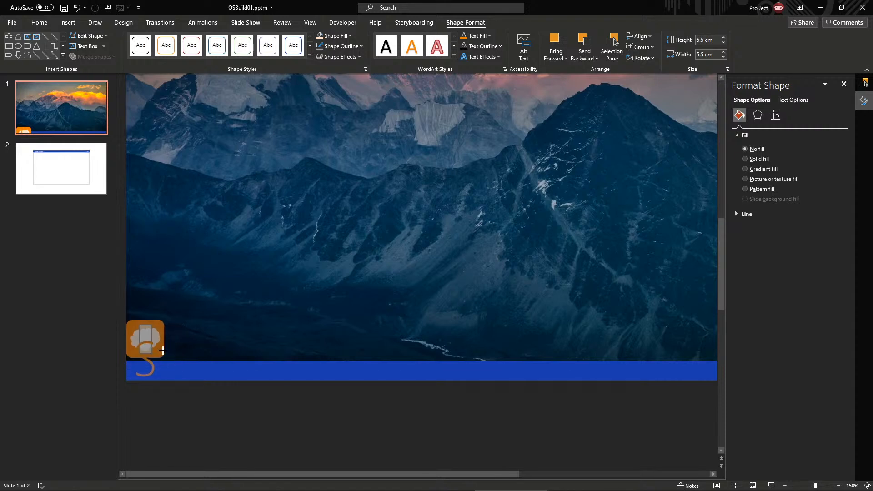
scroll(160, 351, "up", 2)
left_click_drag(152, 417, 154, 444)
scroll(154, 444, "up", 10)
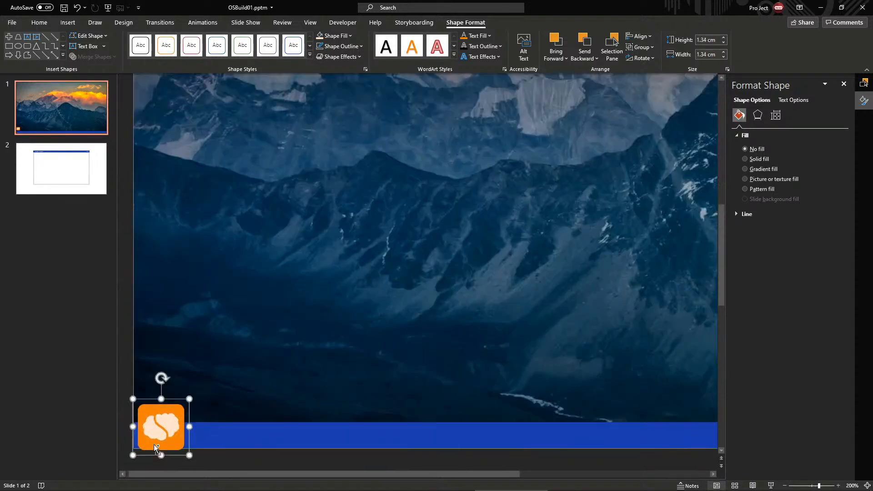
left_click_drag(245, 445, 171, 426)
left_click(230, 308)
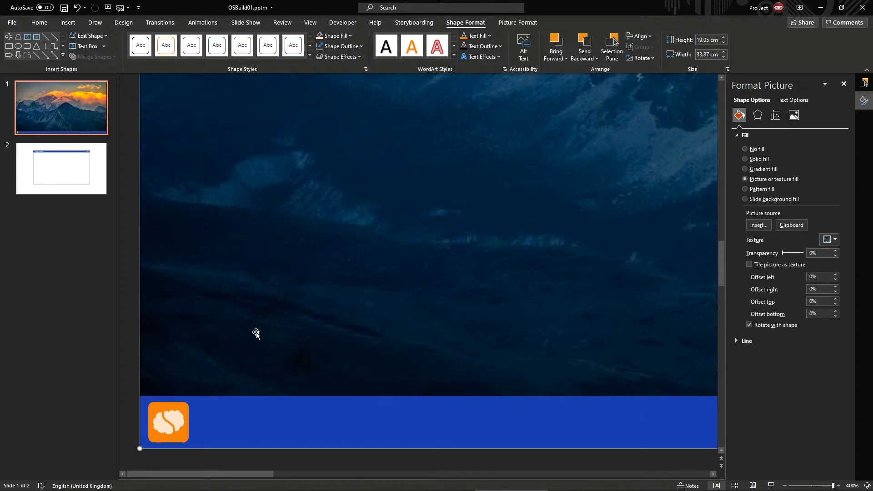
Preview the slide show, then make the blue bar slightly taller
key("F5")
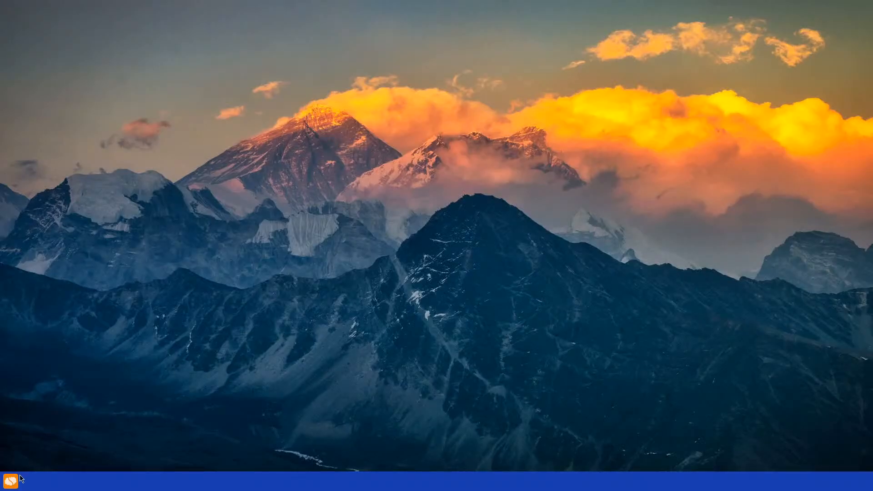
key("Escape")
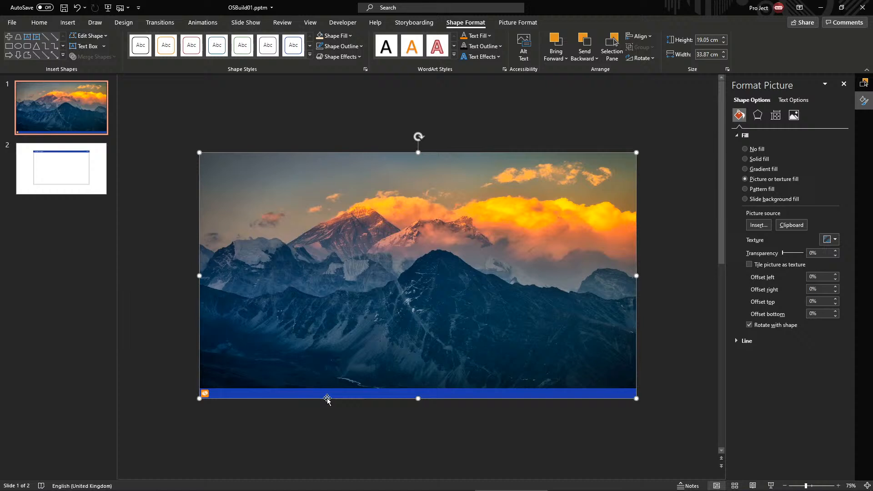
left_click(351, 389)
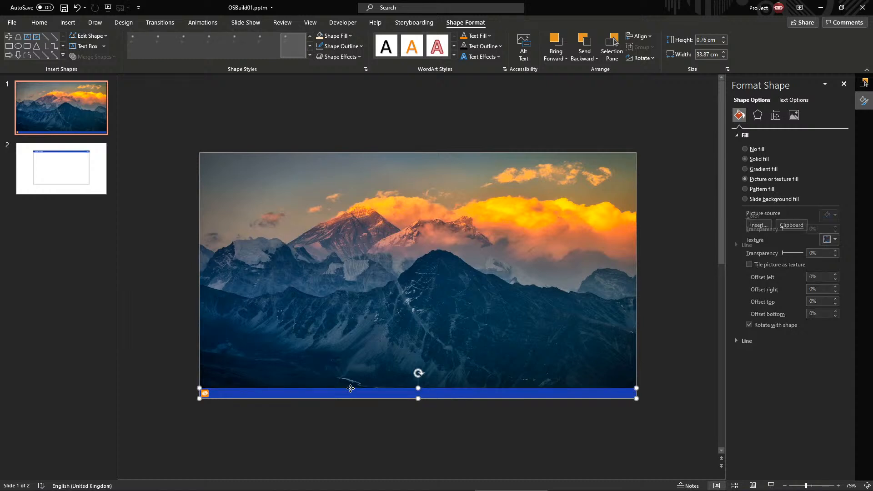
left_click_drag(419, 388, 419, 383)
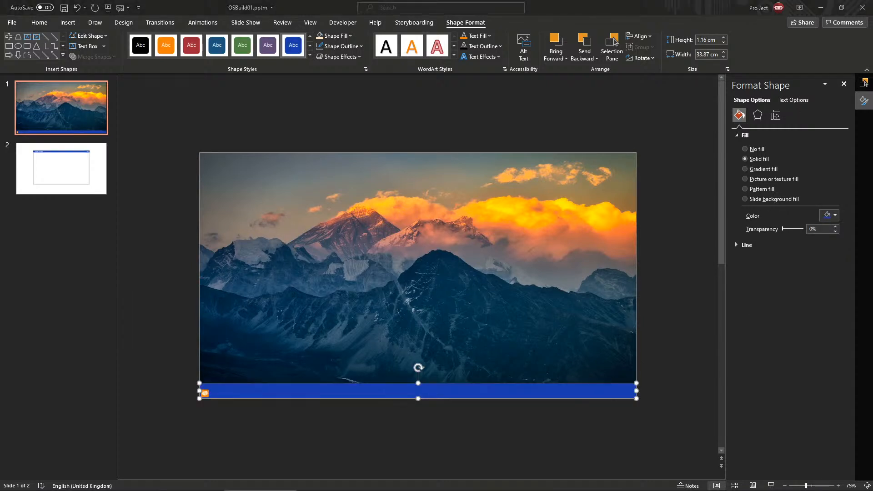
Enlarge the orange icon to 0.89 cm and step through the group's shapes
left_click(236, 414)
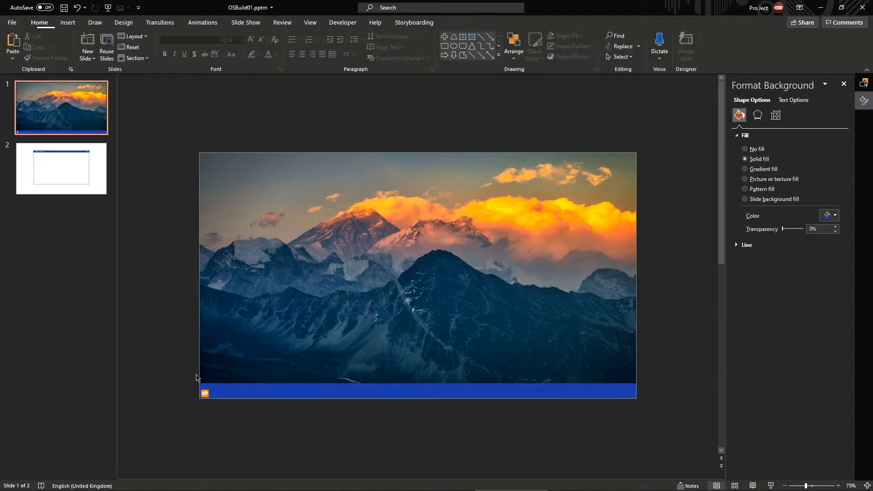
left_click(203, 395)
scroll(211, 398, "up", 10)
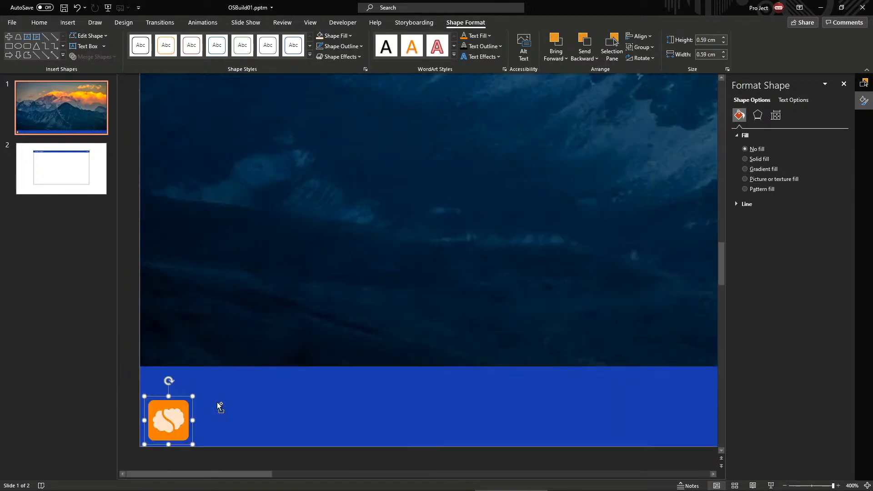
left_click_drag(192, 397, 210, 380)
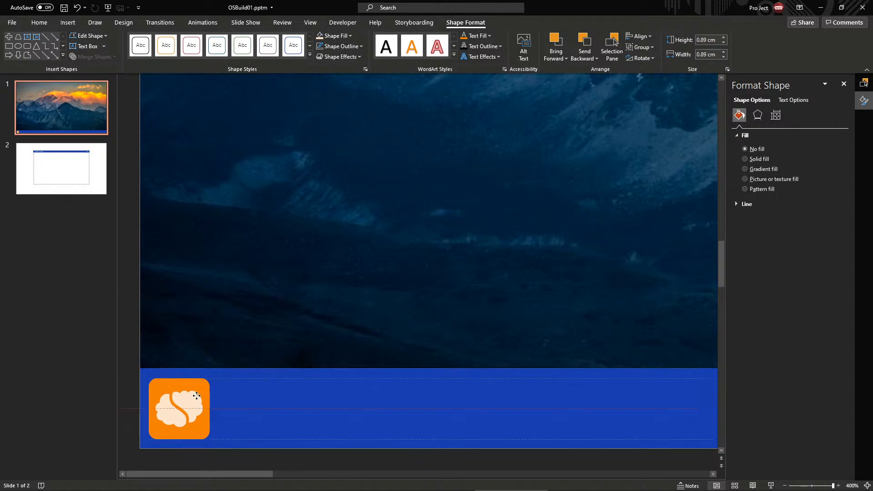
left_click(183, 412)
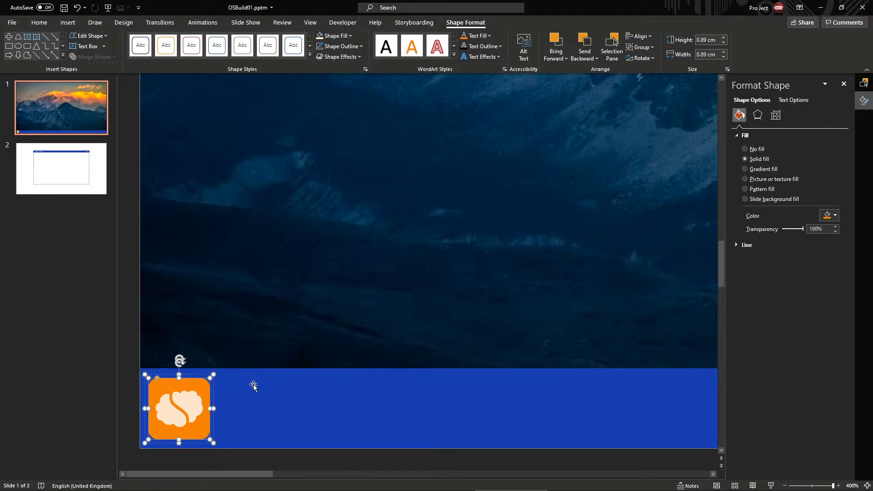
key("Tab")
key("Tab")
key("Tab")
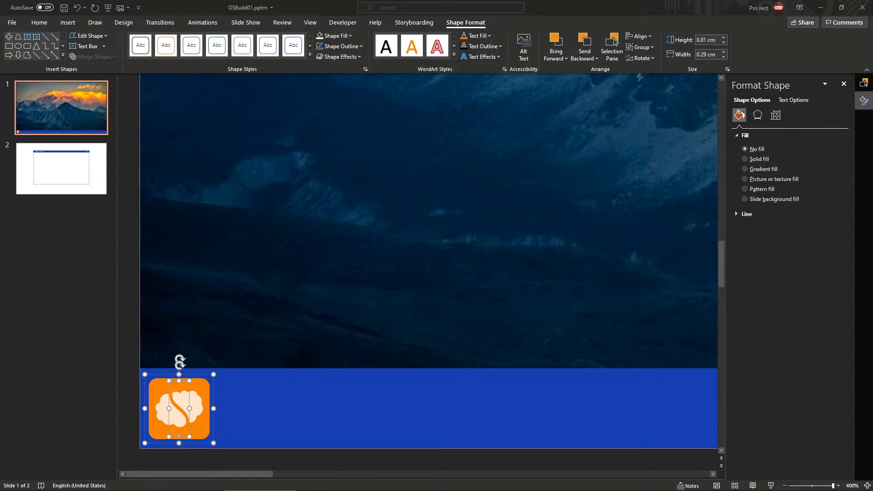
Check the orange logo and preview the slide as a slide show
left_click(142, 433)
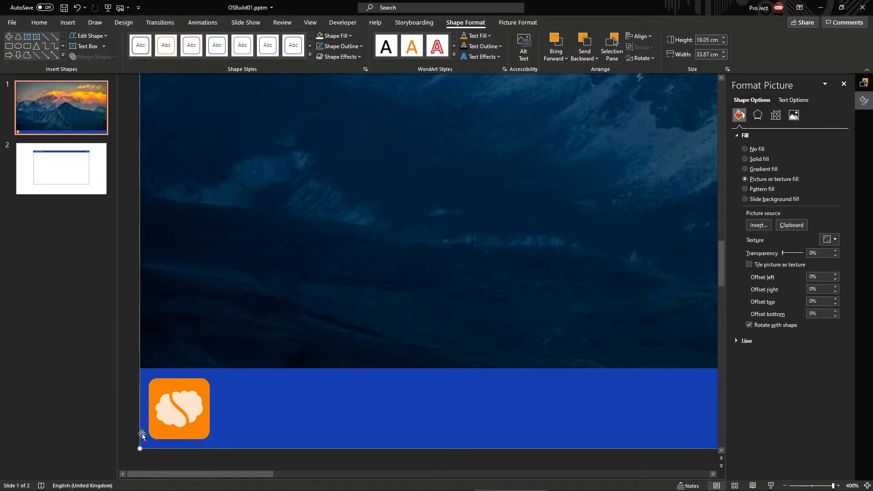
left_click(199, 415)
left_click(256, 314)
left_click(205, 402)
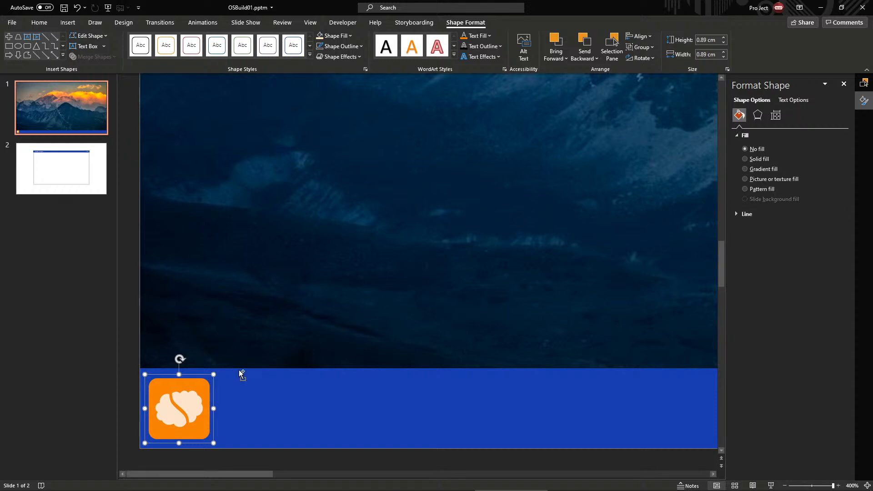
scroll(240, 370, "down", 10)
scroll(242, 374, "up", 10)
scroll(256, 391, "down", 10)
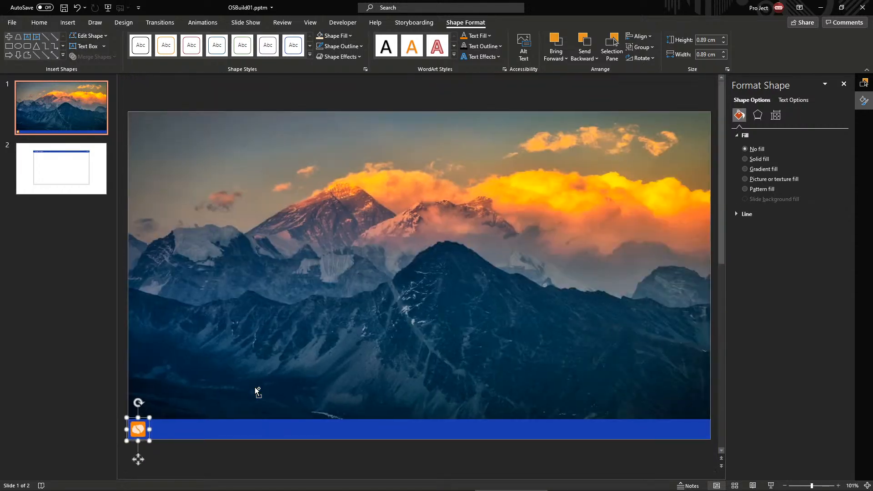
left_click(255, 355)
key("shift+F5")
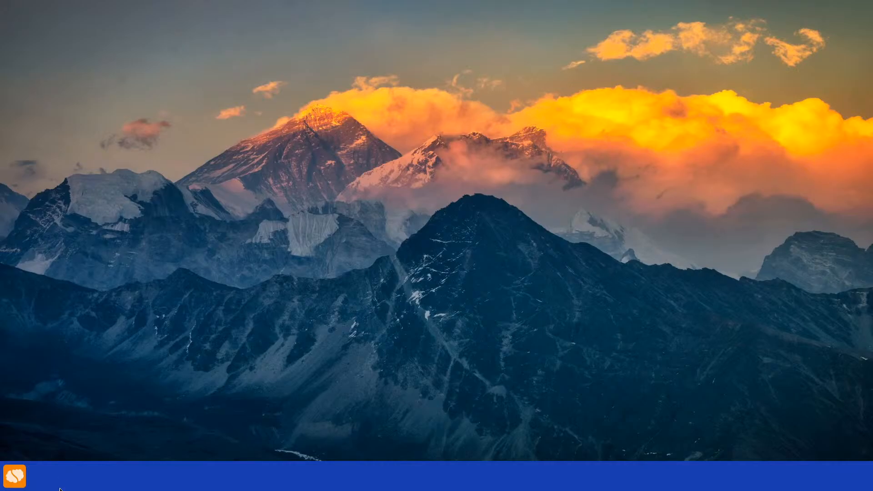
key("Escape")
Duplicate the blue taskbar and move the copy up across the mountains
left_click(240, 434)
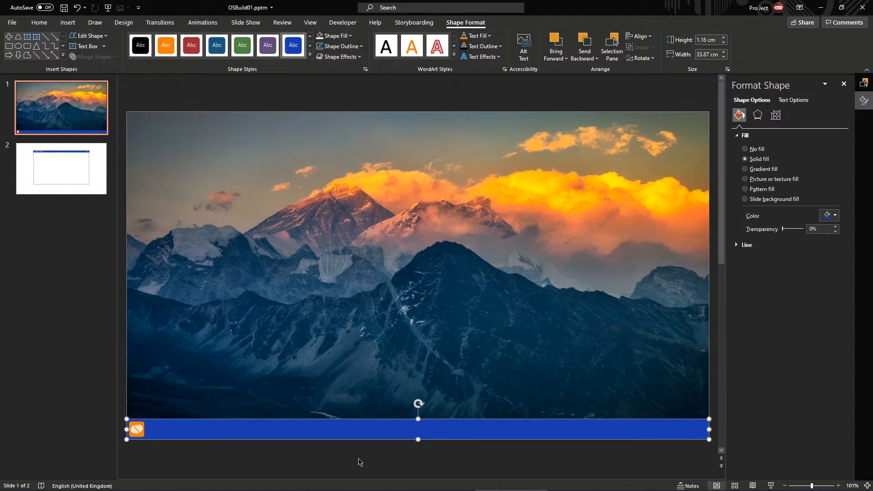
left_click(473, 451)
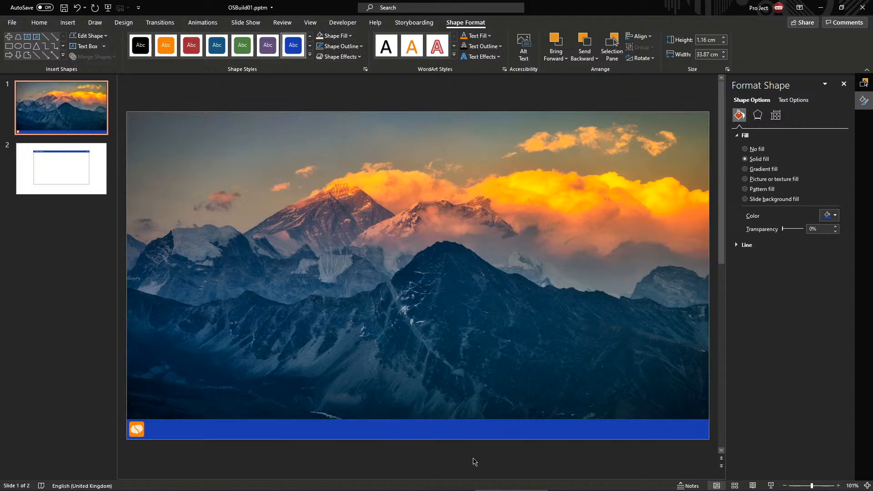
left_click(466, 426)
key("ctrl+d")
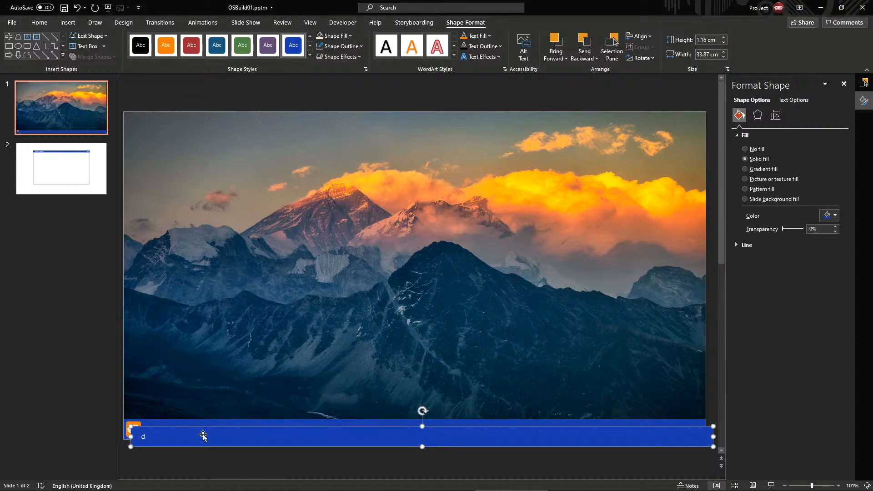
key("BackSpace")
left_click_drag(271, 435, 267, 223)
left_click(138, 427)
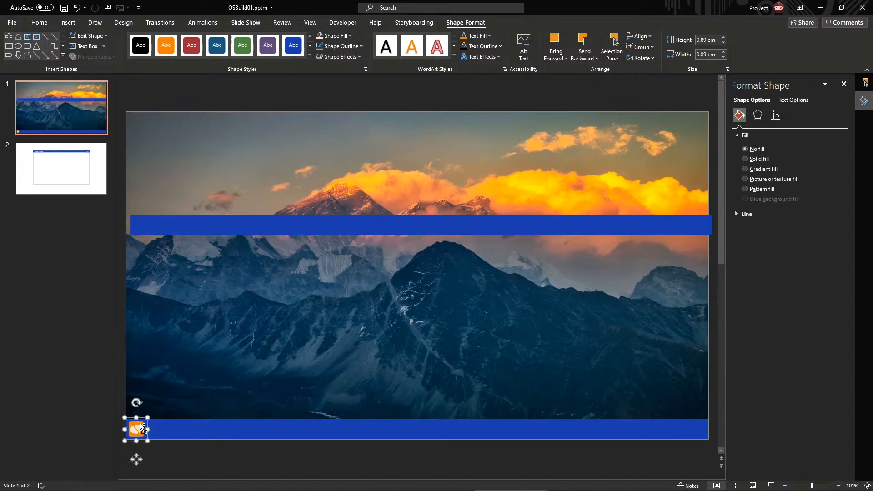
scroll(154, 442, "up", 5)
scroll(153, 442, "down", 5)
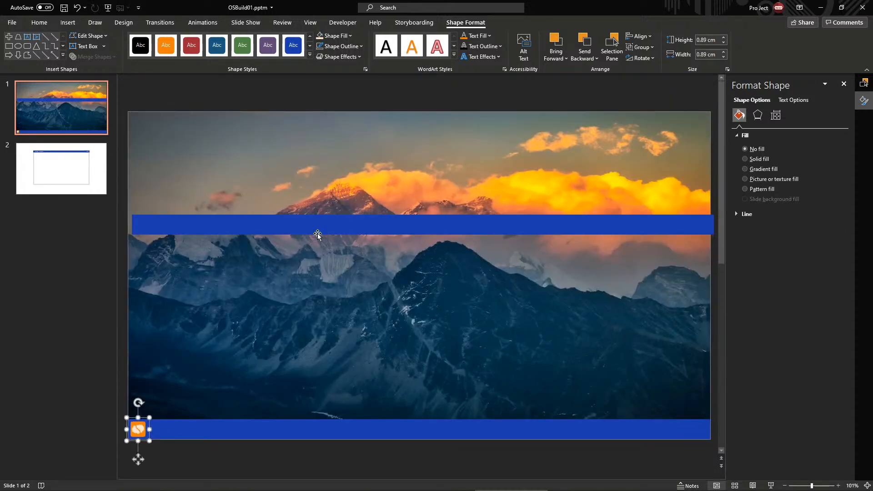
left_click_drag(316, 234, 316, 214)
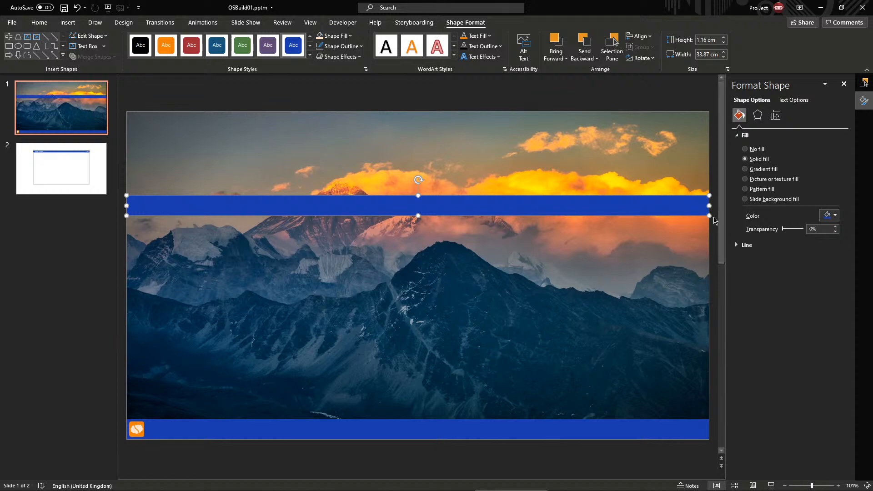
Stretch the copied band into a tall 13.02 × 8.49 cm panel above the taskbar's left end
left_click(138, 429)
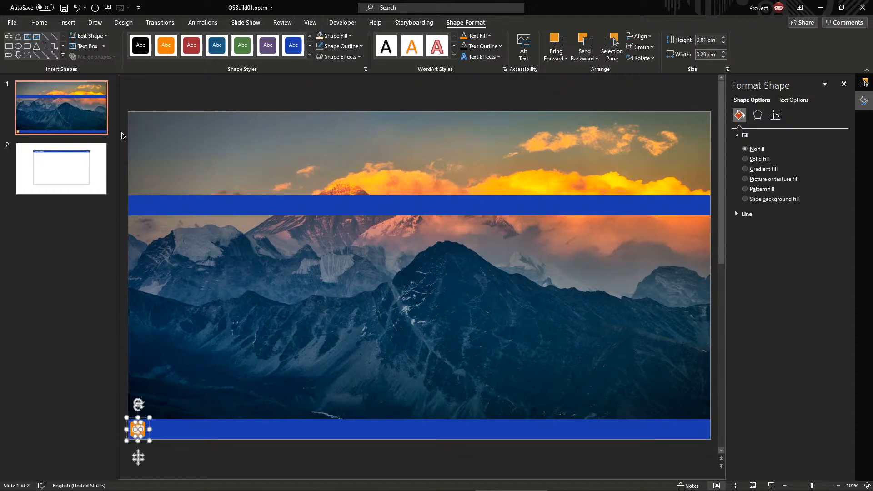
left_click(283, 179)
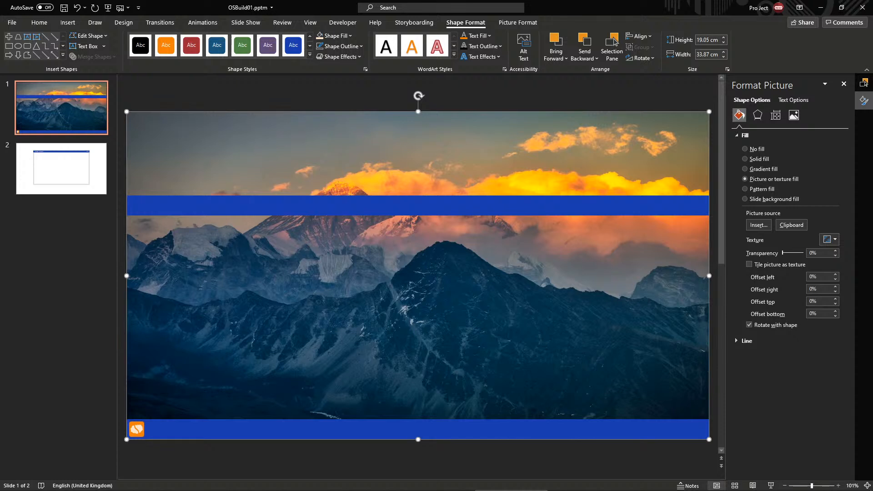
key("alt+Tab")
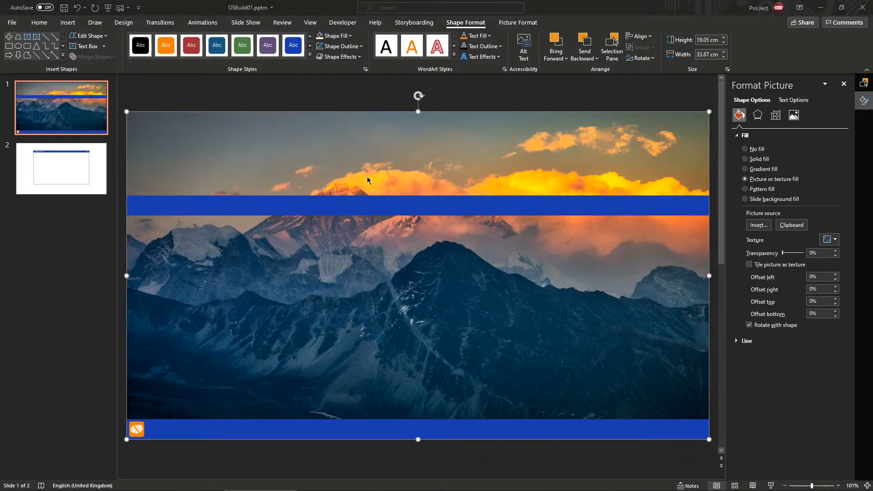
left_click(347, 204)
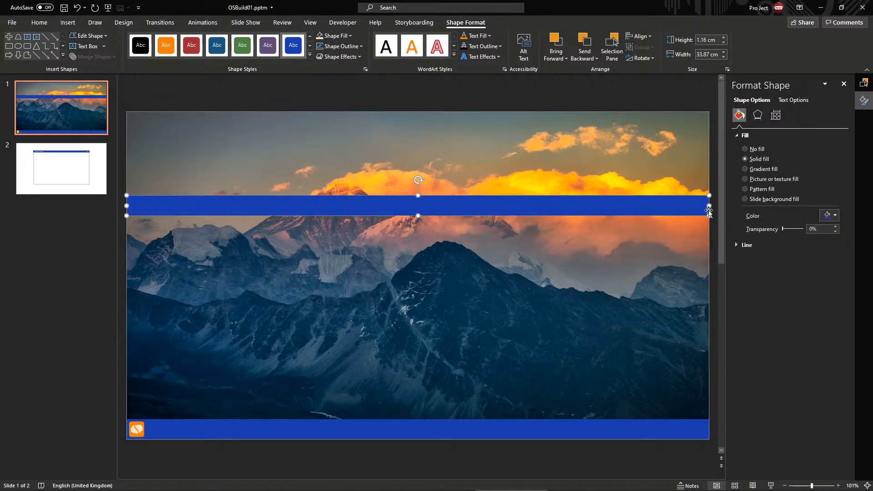
left_click_drag(709, 210, 273, 419)
left_click(263, 460)
Try a snipped-corner shape, revert to a plain rectangle, and widen the panel to 13.68 cm
left_click(244, 344)
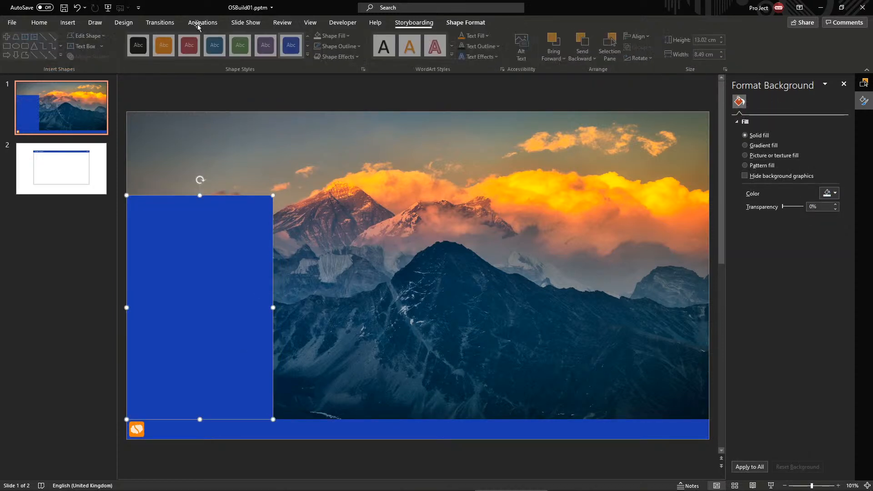
left_click(87, 35)
mouse_move(103, 48)
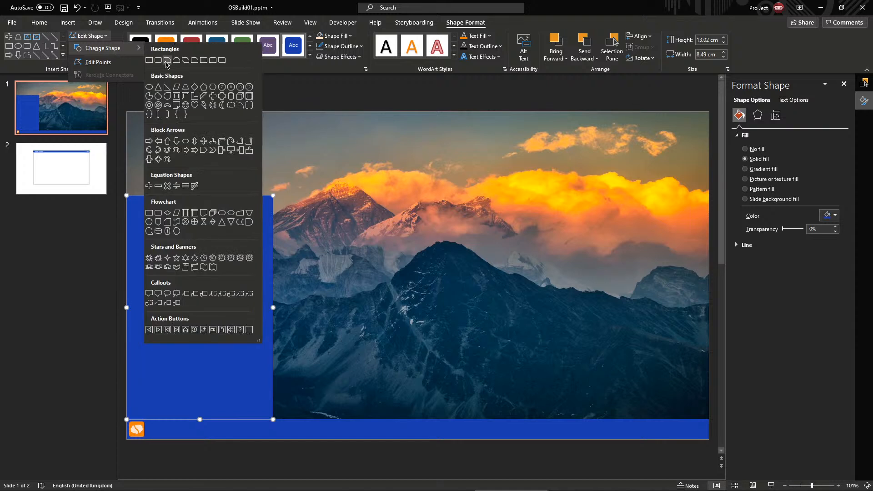
left_click(167, 60)
left_click(87, 35)
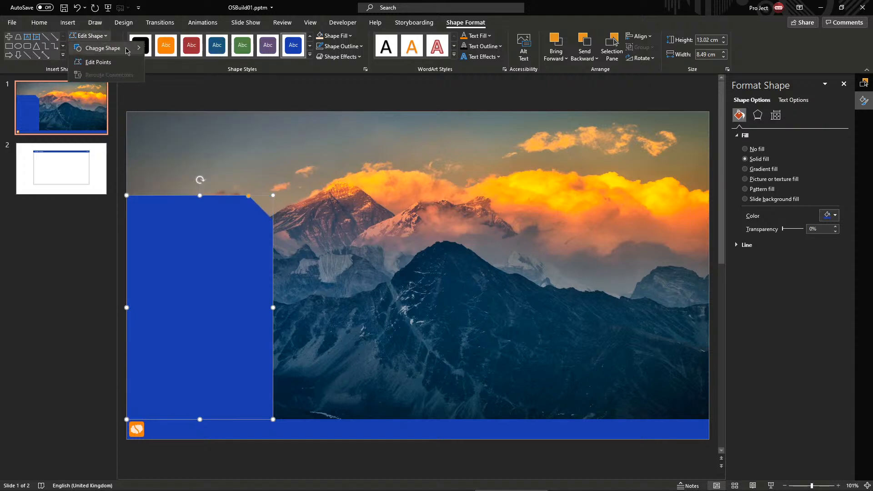
left_click(149, 60)
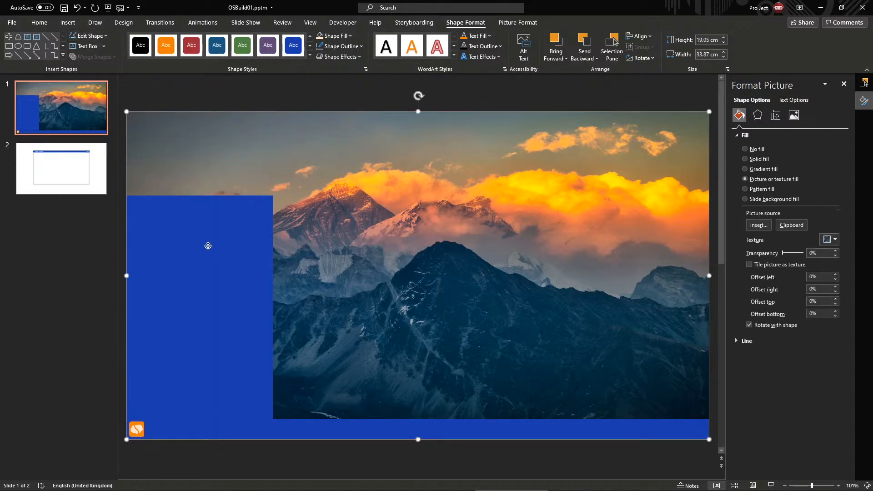
left_click_drag(273, 307, 362, 308)
Fill the panel with the darkest blue at about 20% transparency and shrink it slightly
left_click(335, 35)
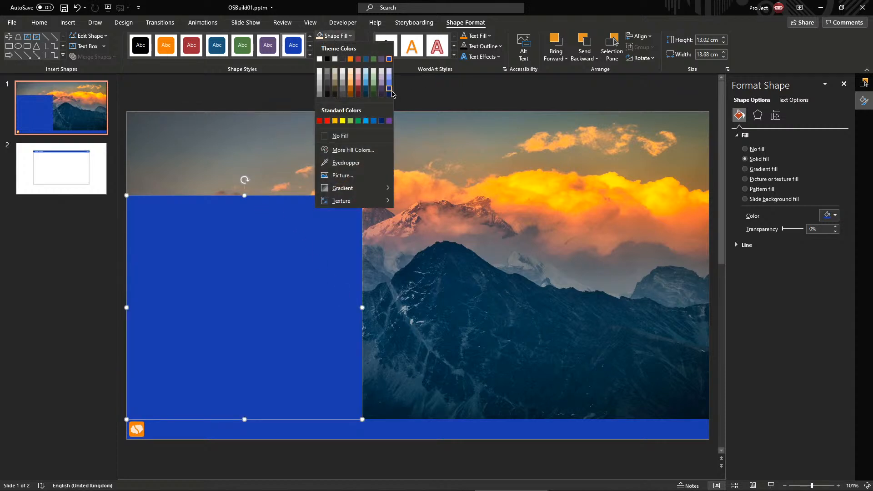
left_click(389, 94)
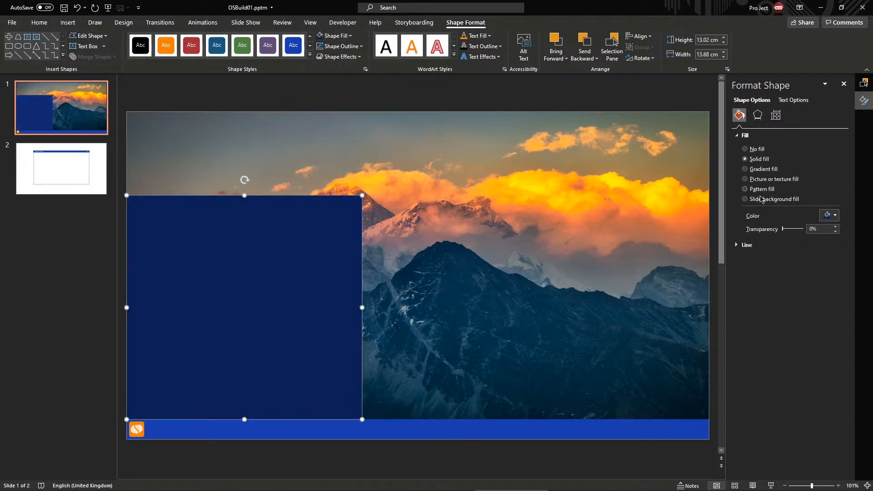
left_click_drag(784, 229, 787, 230)
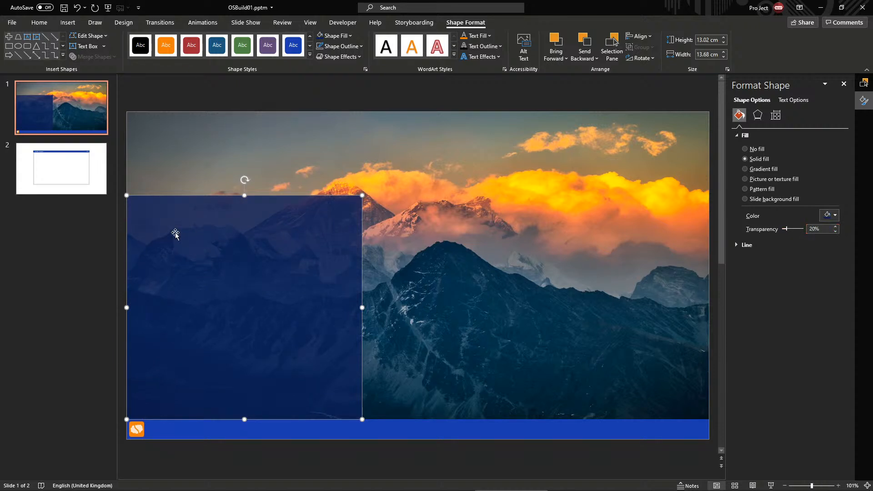
left_click(196, 153)
left_click(299, 224)
left_click_drag(362, 195, 348, 216)
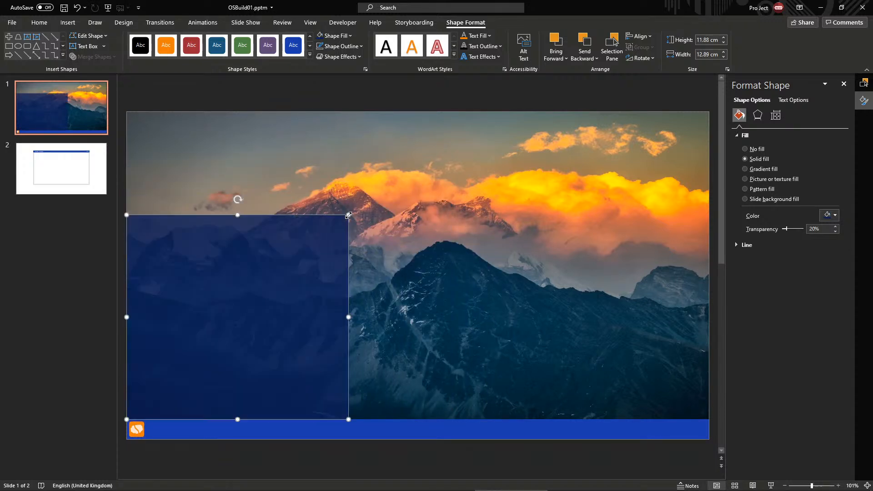
left_click(432, 191)
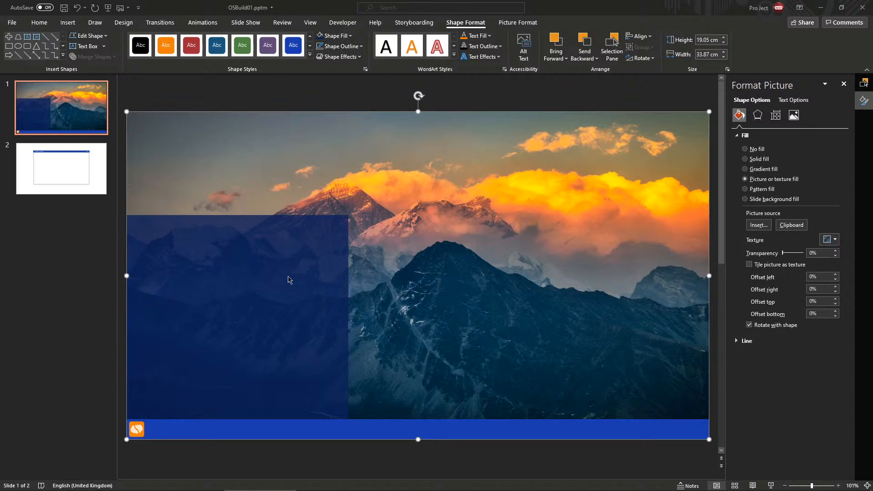
Change the panel to a rounded rectangle, then drag its corners back to square
left_click(234, 261)
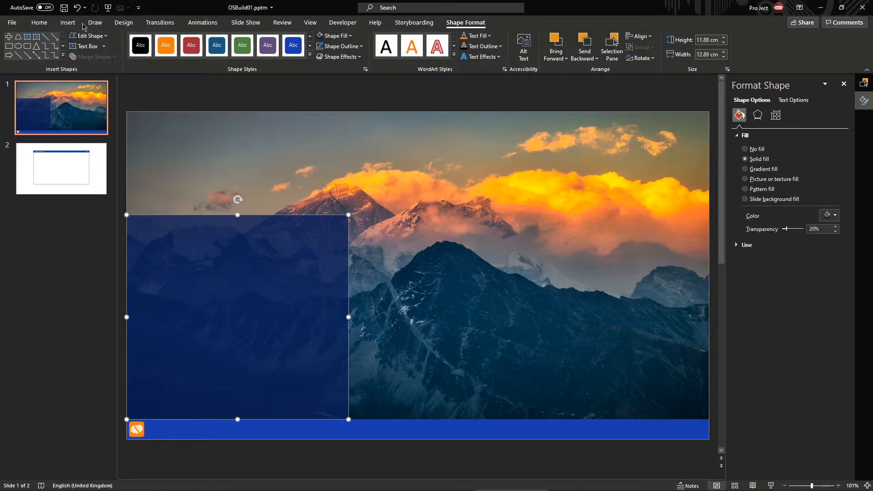
left_click(90, 36)
mouse_move(98, 47)
left_click(153, 63)
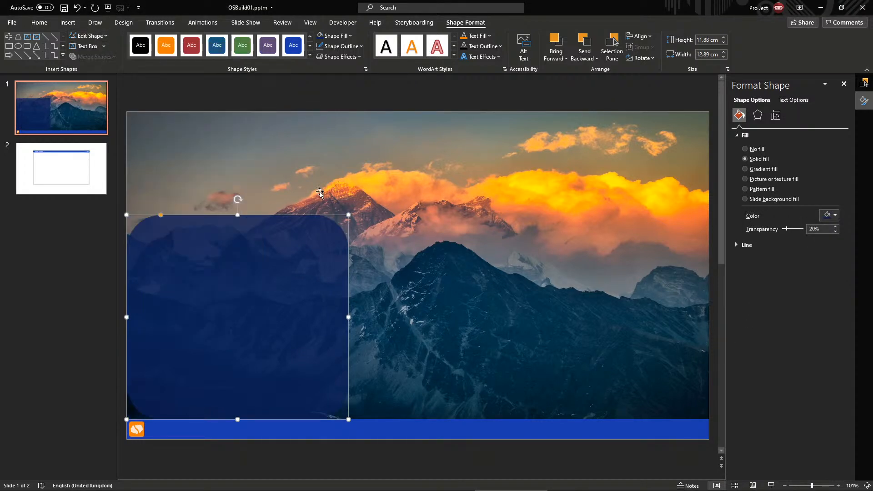
left_click(142, 217)
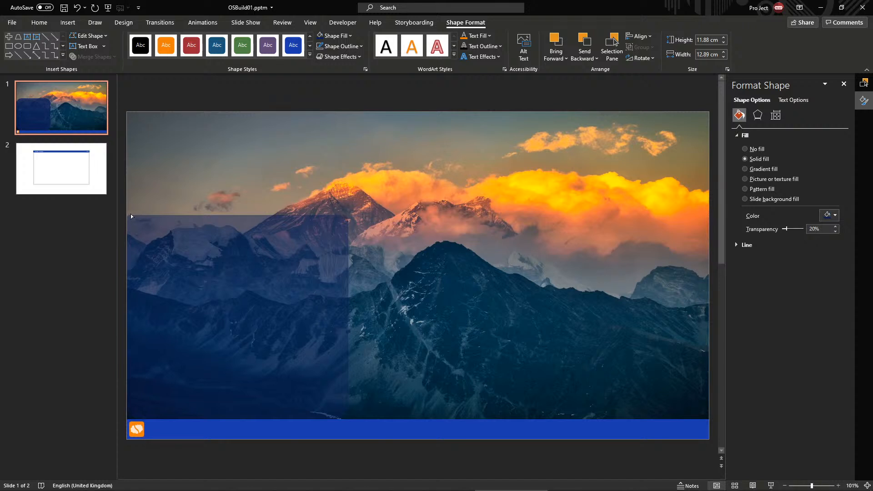
left_click_drag(129, 215, 130, 216)
Nudge the panel slightly right and up, then preview the slide full-screen
left_click(391, 287)
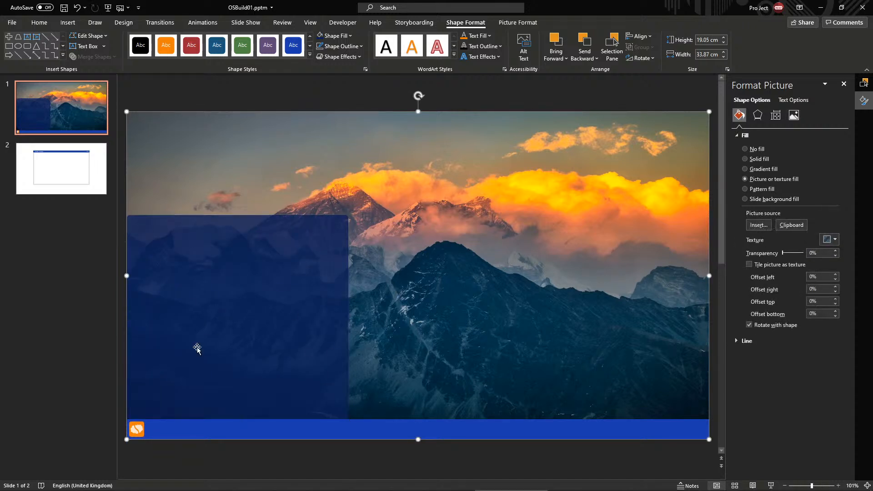
left_click(197, 348)
key("Right")
key("Up")
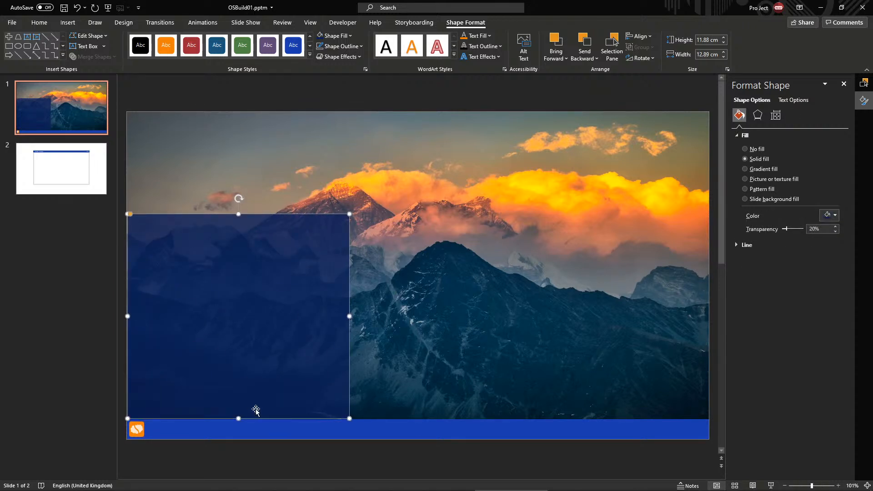
left_click(256, 452)
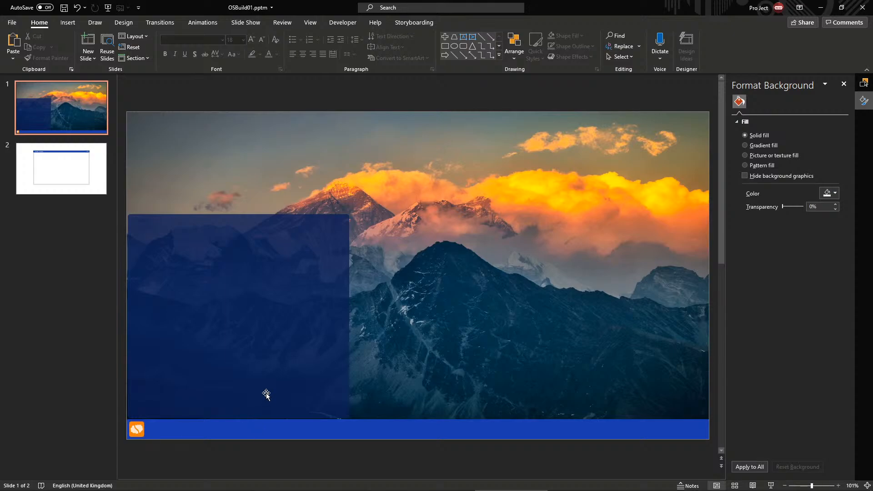
key("F5")
key("Escape")
Make the panel narrower and shorter at the slide's left edge and preview again
left_click(230, 335)
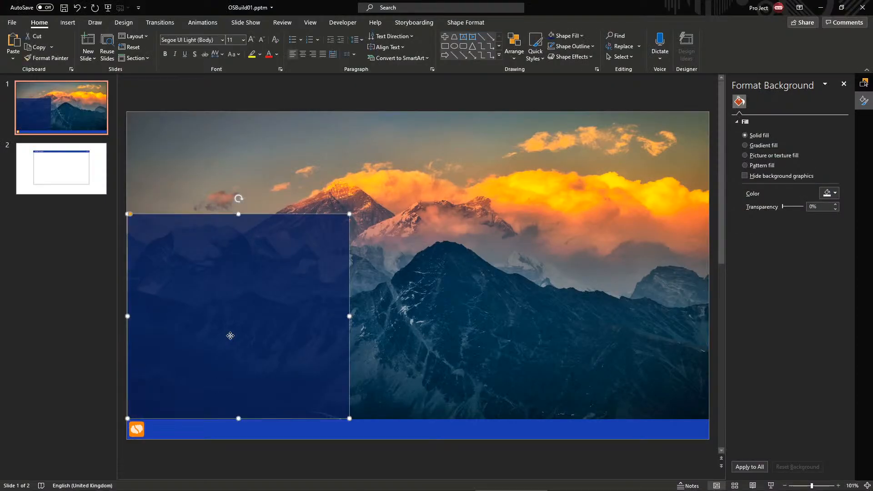
left_click_drag(239, 333, 238, 335)
left_click(263, 468)
left_click(302, 327)
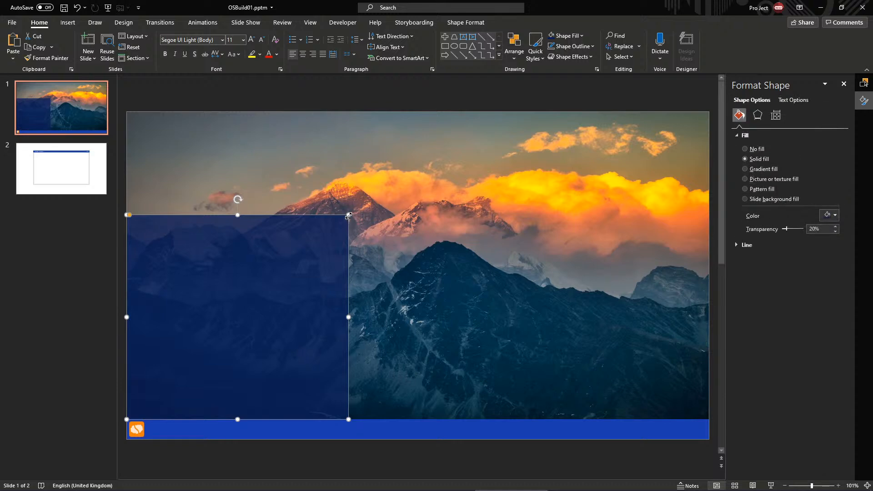
left_click_drag(349, 216, 301, 224)
left_click(304, 227)
left_click(268, 315)
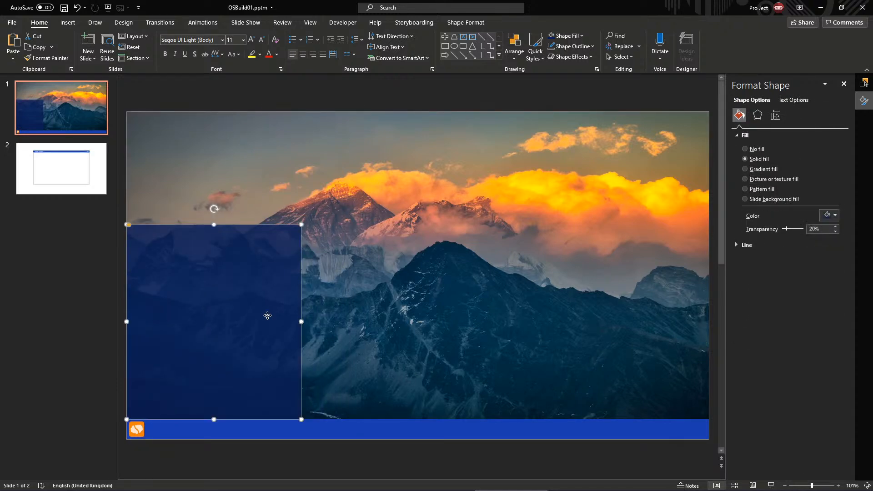
key("F5")
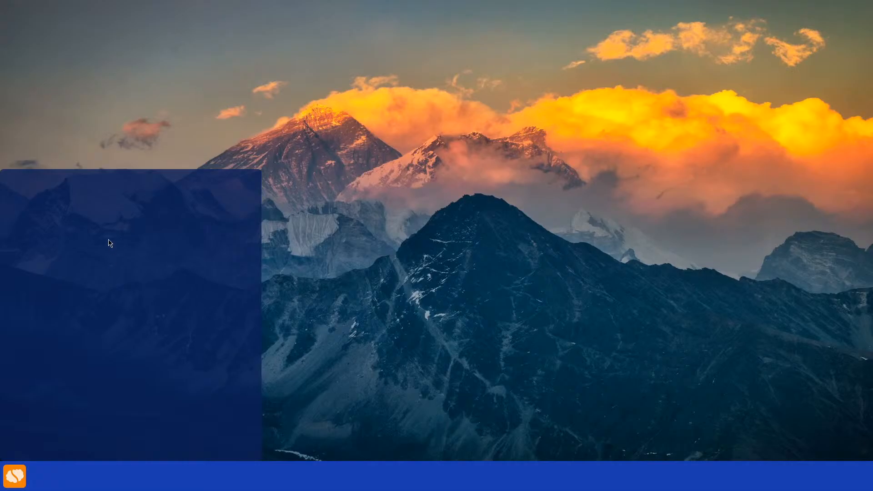
key("Escape")
Fill the bottom taskbar with black and make it partly transparent
left_click(282, 432)
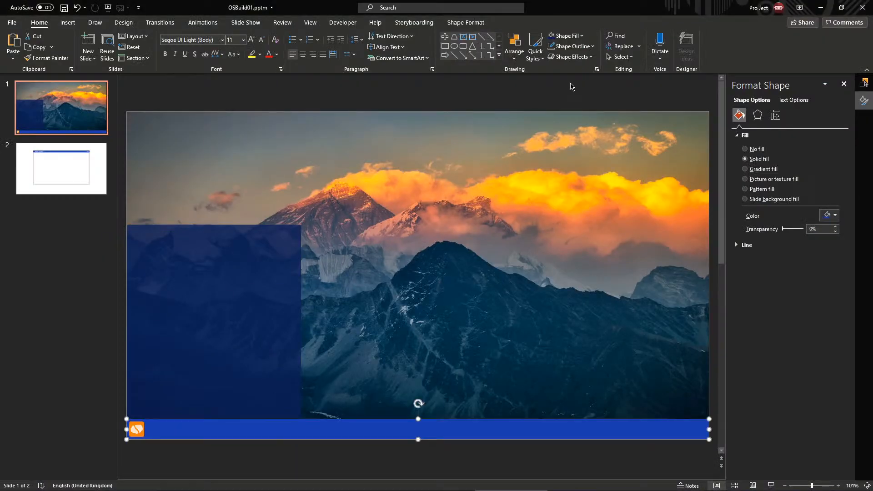
left_click(574, 36)
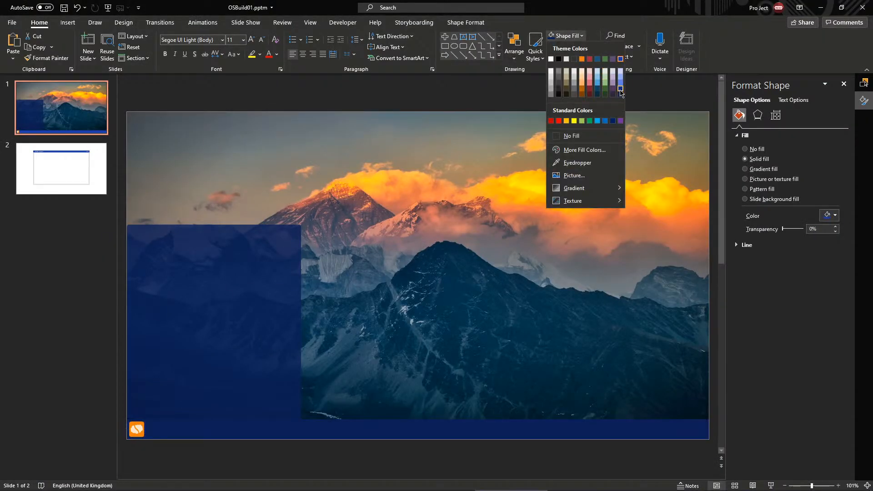
left_click(558, 59)
left_click_drag(788, 232, 797, 234)
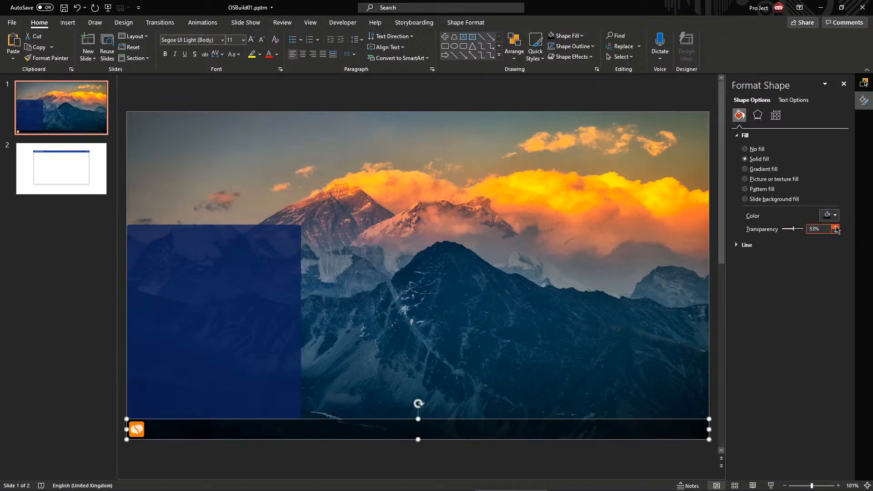
Fill the start-menu panel with black and set its transparency to around 32%
left_click(212, 322)
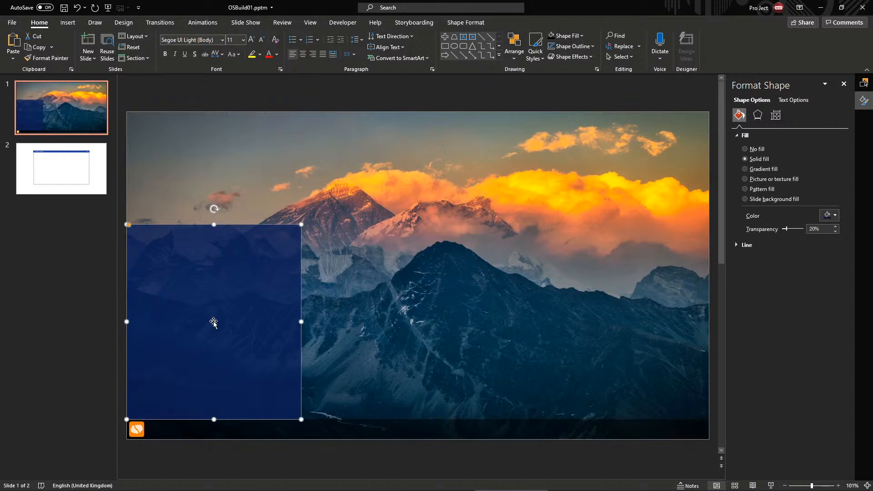
left_click(552, 36)
left_click(400, 193)
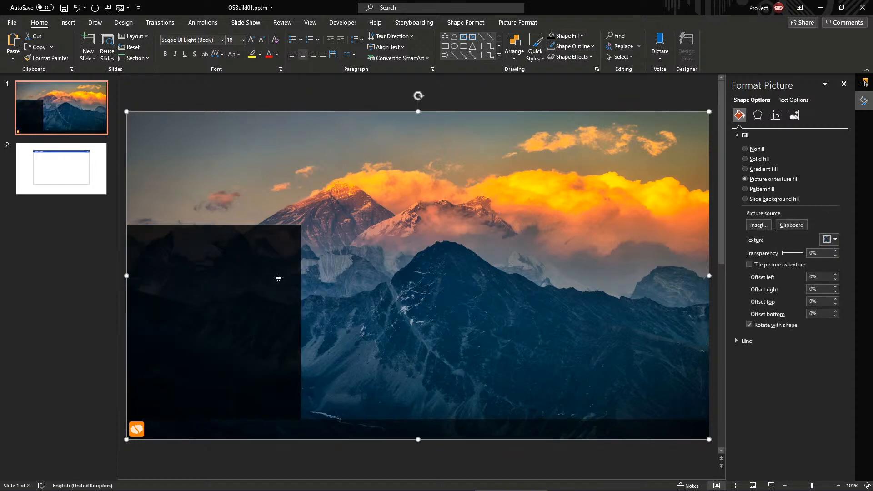
left_click(186, 345)
left_click(564, 35)
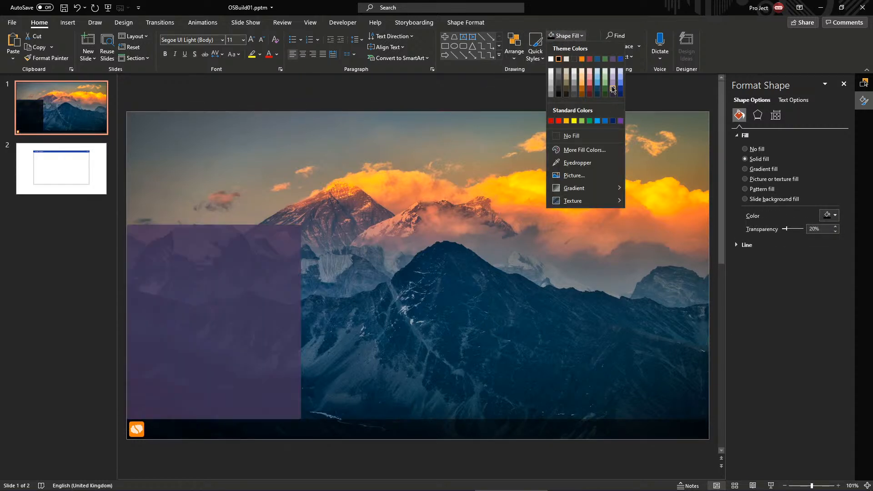
left_click(312, 176)
left_click(325, 221)
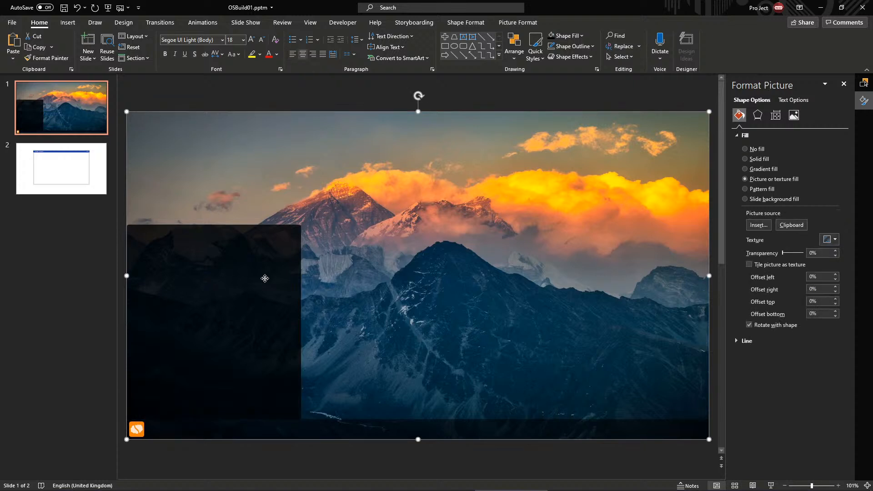
left_click(265, 279)
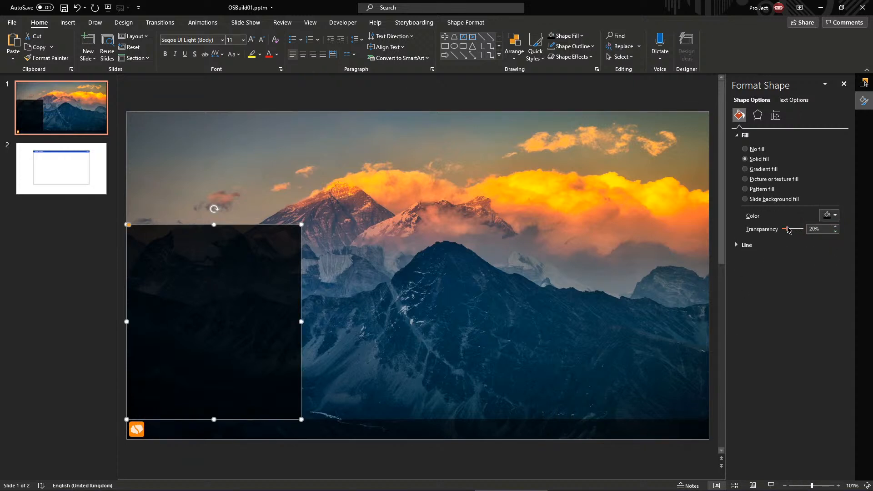
left_click_drag(788, 230, 794, 232)
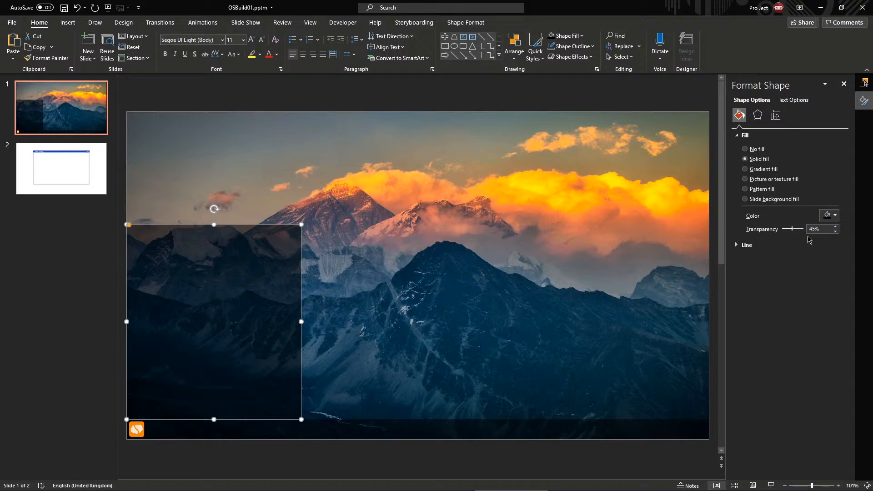
left_click(835, 227)
left_click(835, 227)
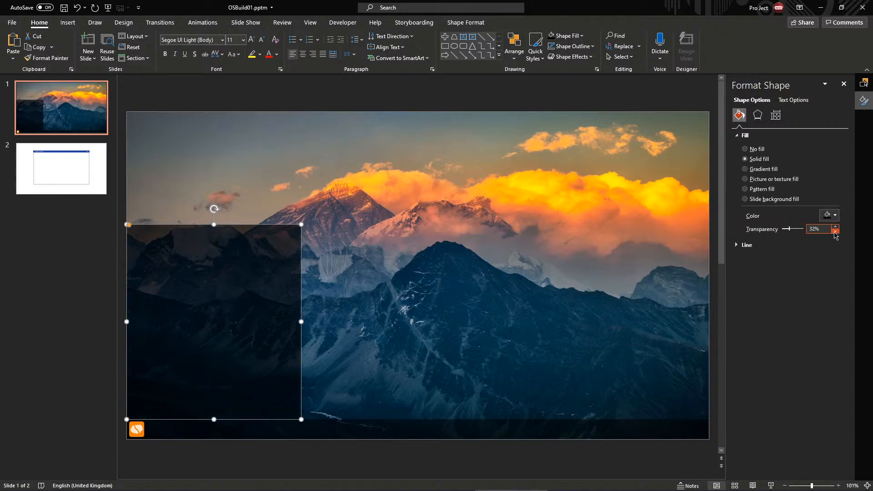
Set the taskbar's transparency to 20% and deselect everything
left_click(354, 430)
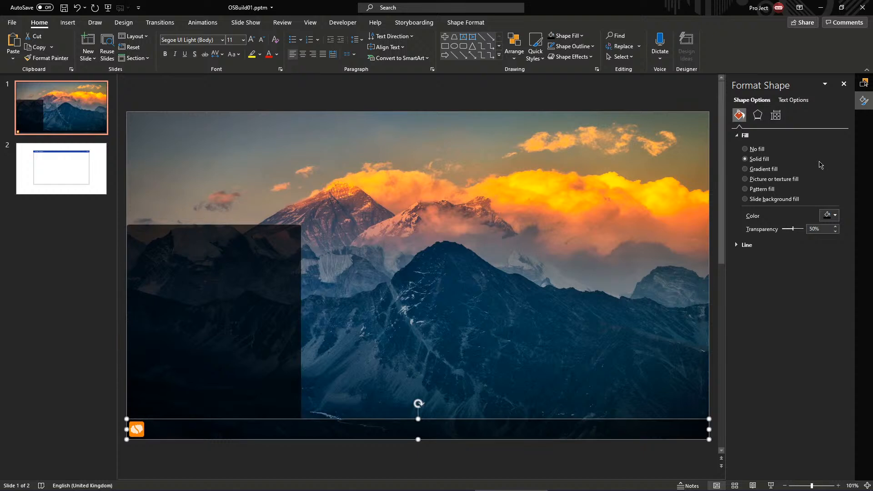
mouse_move(792, 231)
left_mouse_down()
mouse_move(776, 233)
mouse_move(789, 232)
left_mouse_up()
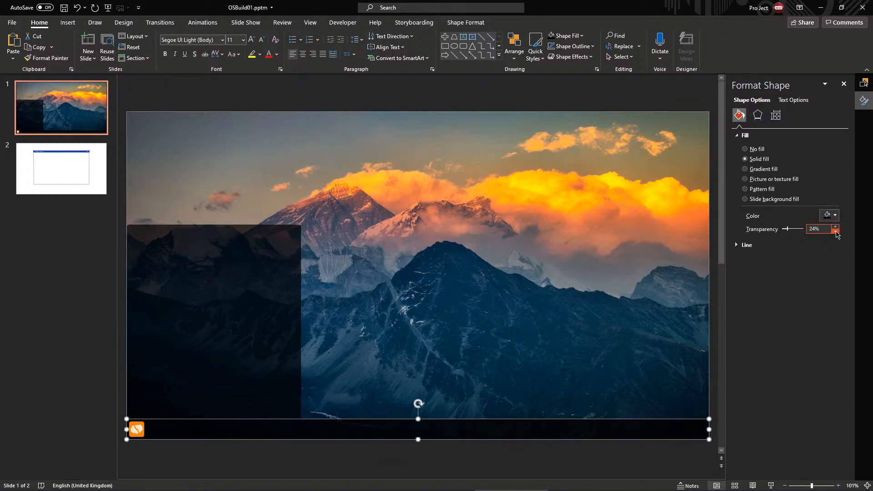
left_click(836, 232)
left_click(835, 232)
left_click(338, 206)
left_click(325, 447)
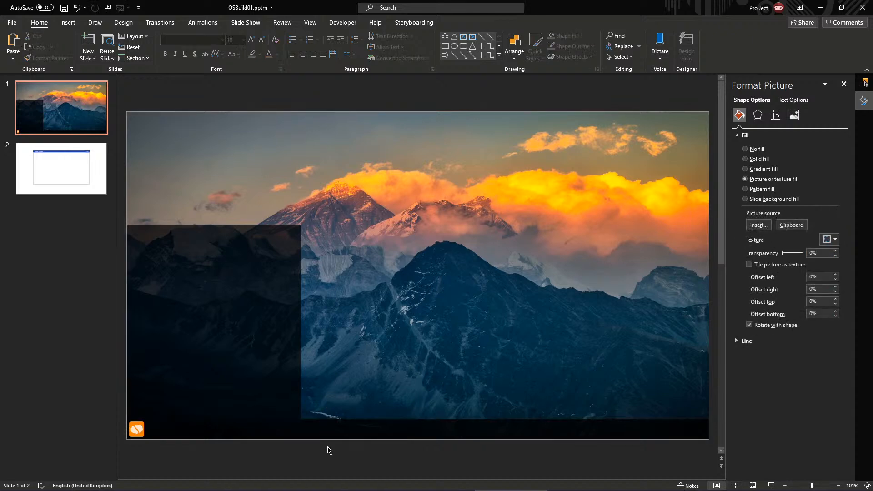
Nudge the dark panel into position, checking it in a full-screen preview
left_click(254, 271)
scroll(267, 318, "up", 5)
scroll(283, 338, "down", 3)
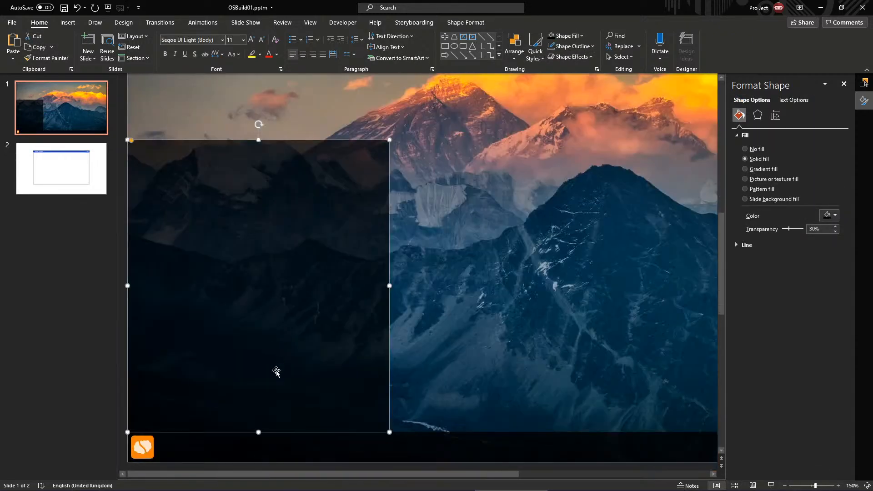
left_click_drag(276, 372, 273, 377)
key("ctrl+Down")
key("ctrl+Down")
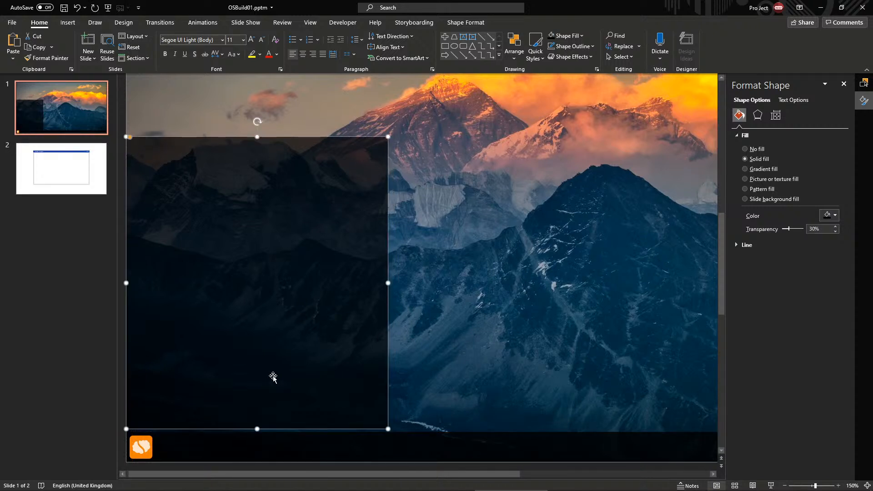
key("ctrl+Up")
key("ctrl+Down")
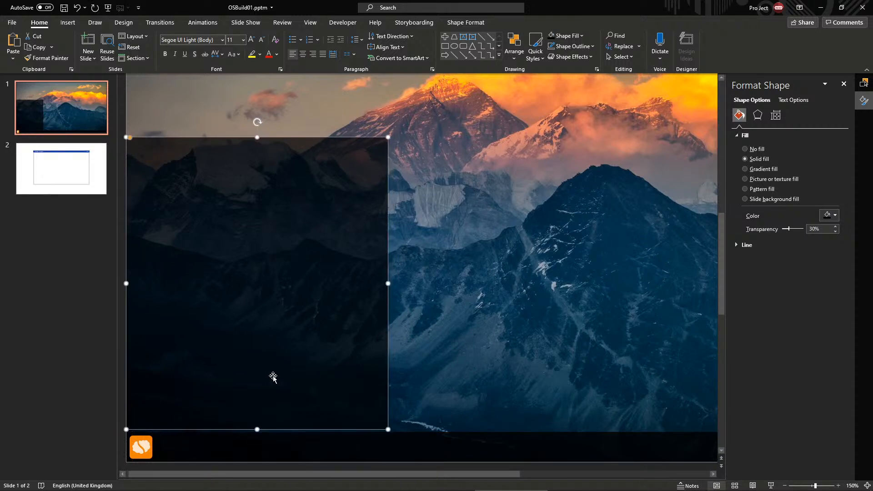
key("F5")
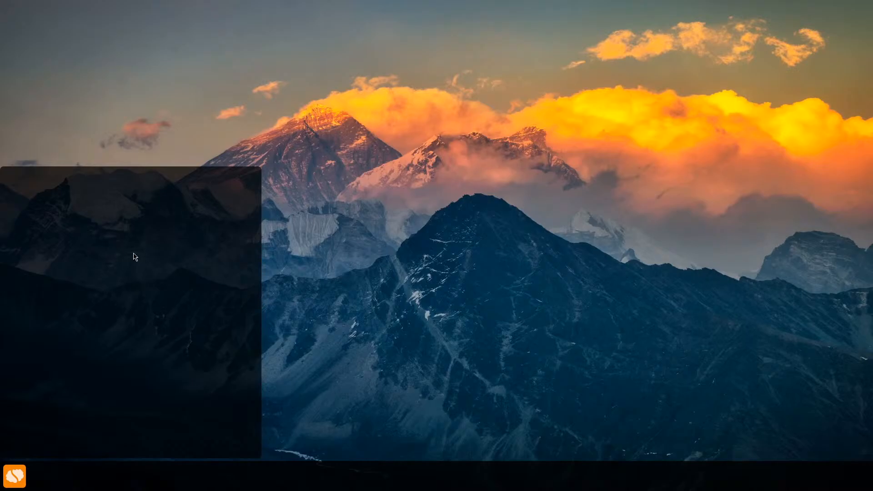
key("Escape")
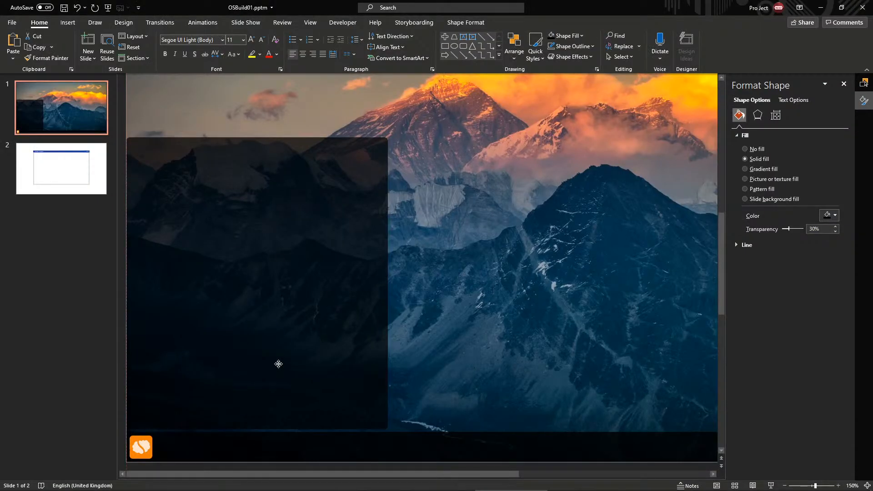
left_click_drag(279, 364, 279, 365)
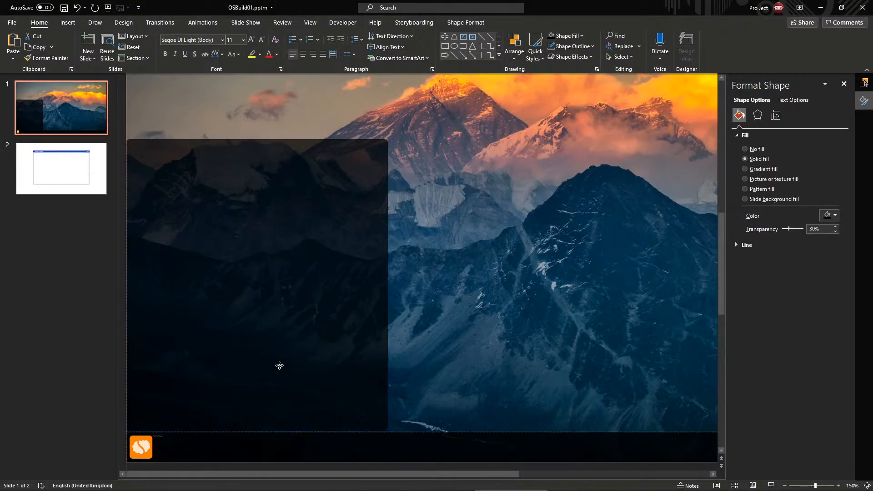
left_click(364, 321)
key("ctrl+z")
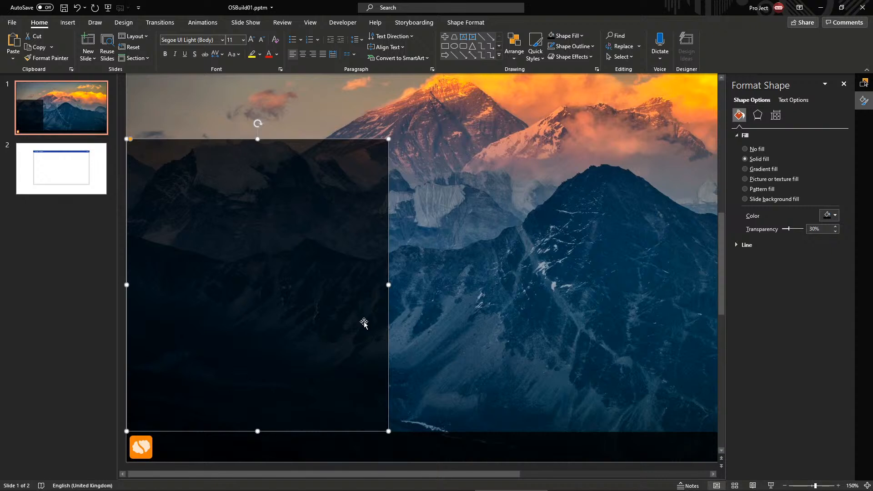
Duplicate the panel, make the copy solid black at 0% transparency, and shrink it to a top-left square
left_click(651, 303)
left_click(351, 299)
key("ctrl+d")
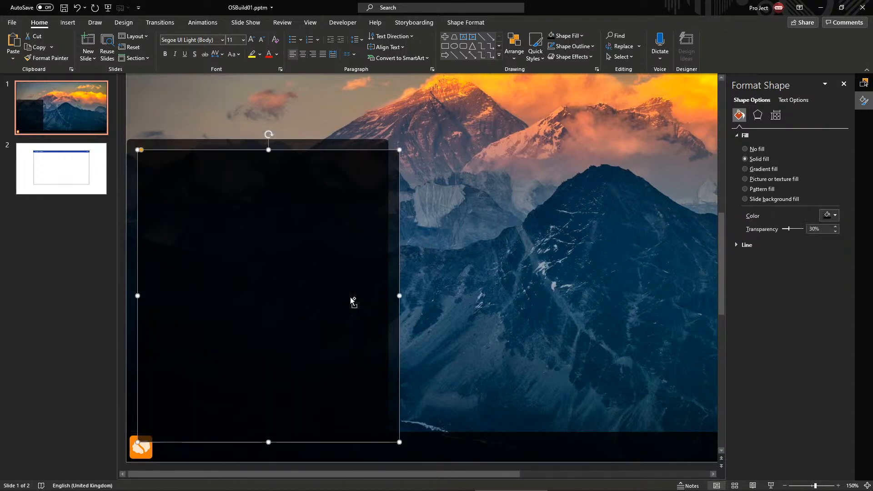
left_click(757, 114)
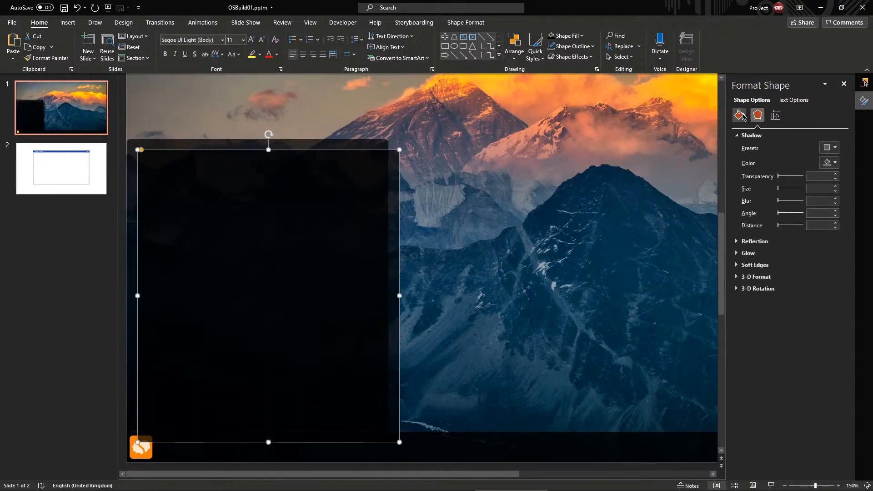
left_click(742, 117)
left_click_drag(791, 230, 769, 225)
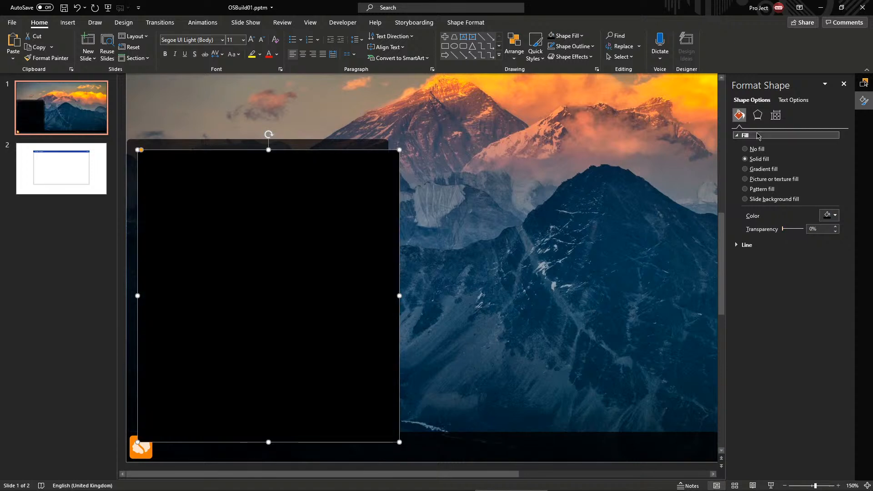
left_click_drag(399, 442, 230, 255)
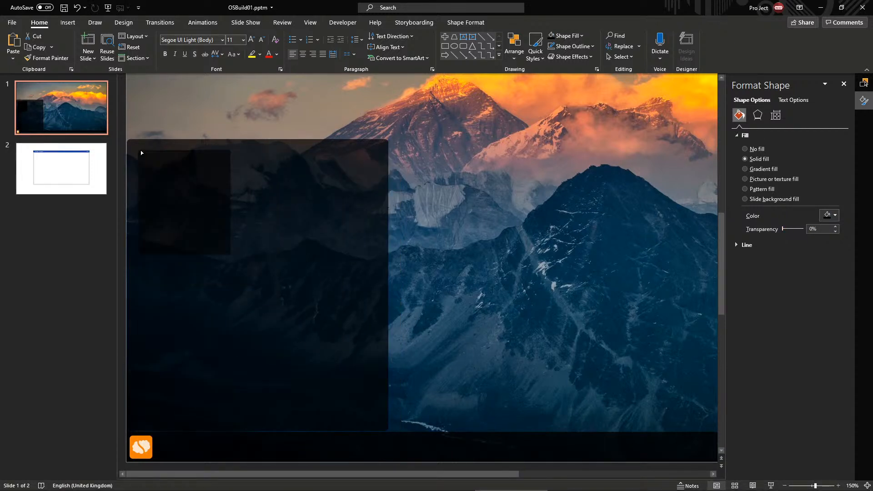